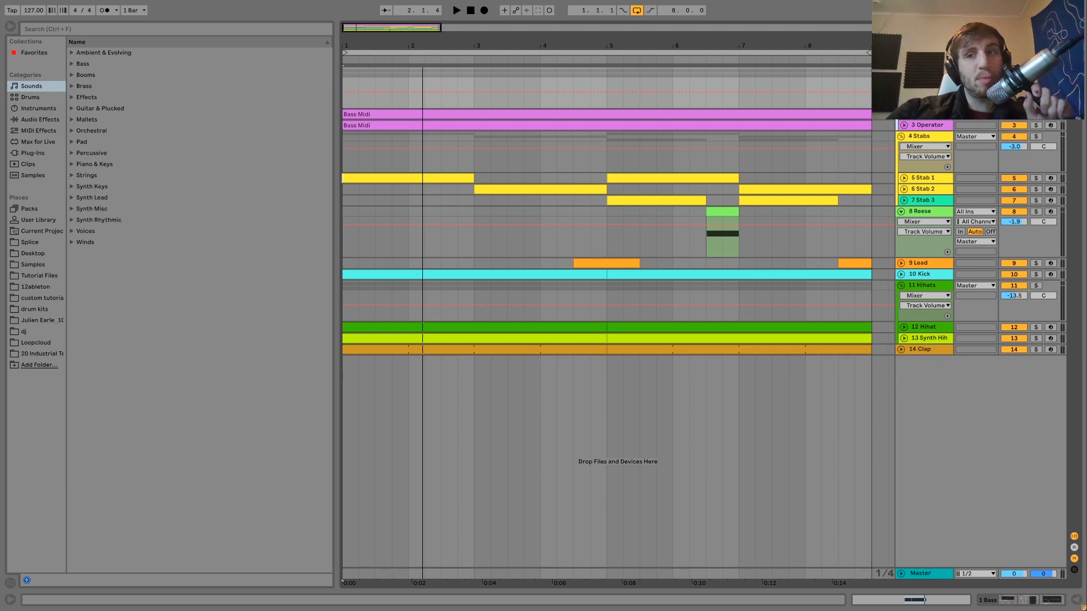
- Play the bass, display the upper Operator track's devices, and unfold both Operator bass tracks in the arrangement
{"action": "key", "text": "space"}
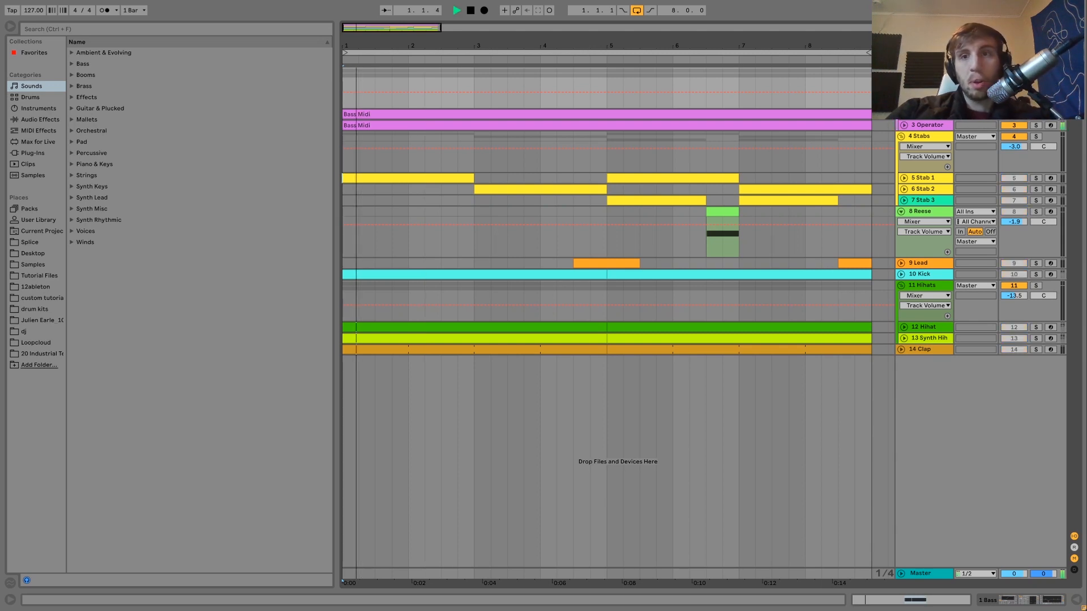
{"action": "double_click", "coordinate": [913, 128]}
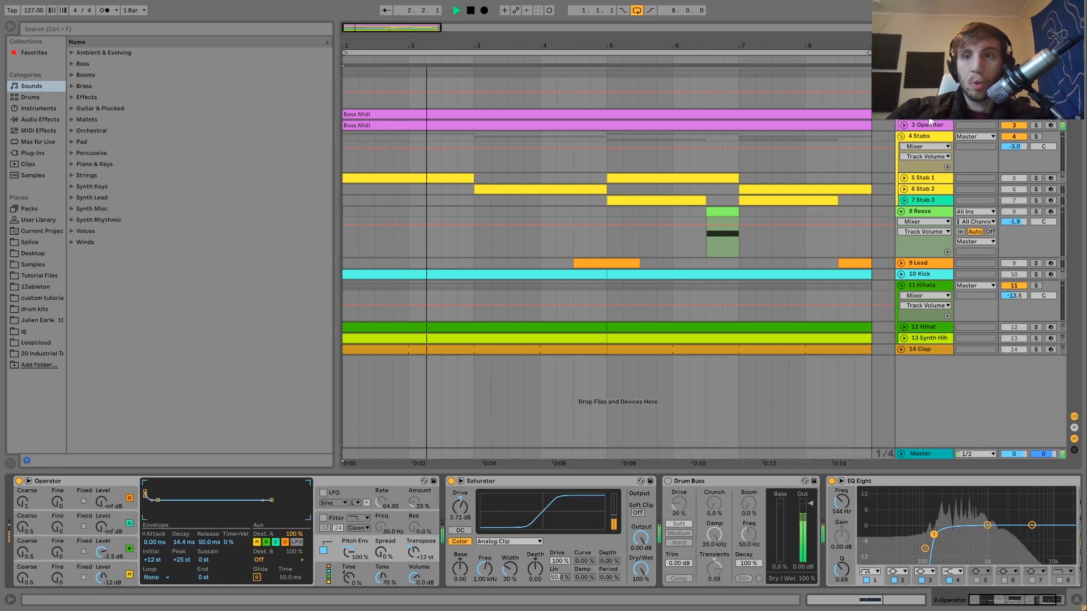
{"action": "left_click", "coordinate": [905, 126]}
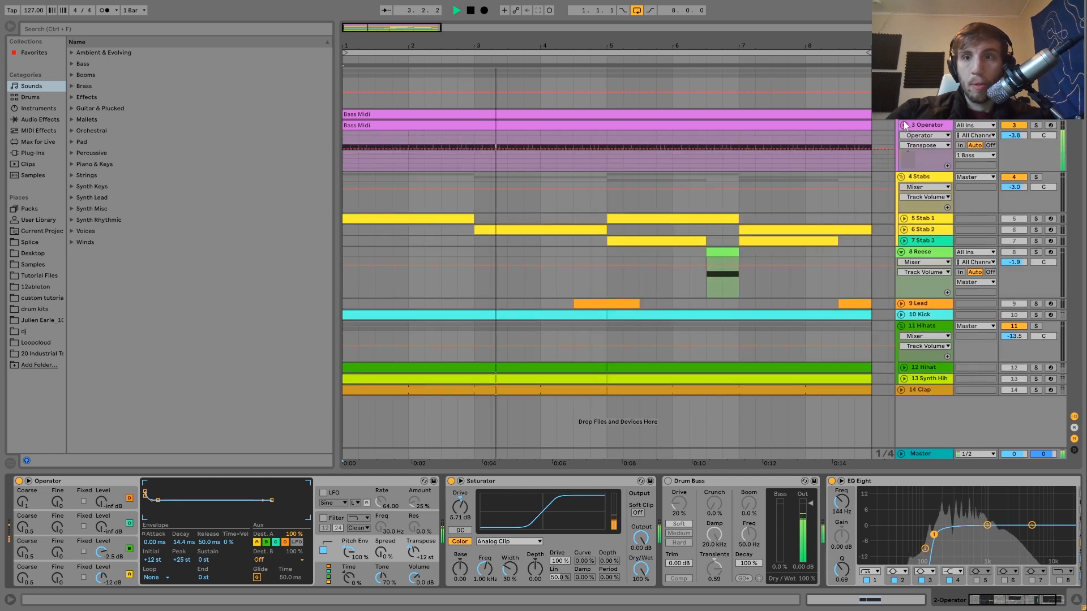
{"action": "left_click", "coordinate": [905, 115]}
{"action": "key", "text": "space"}
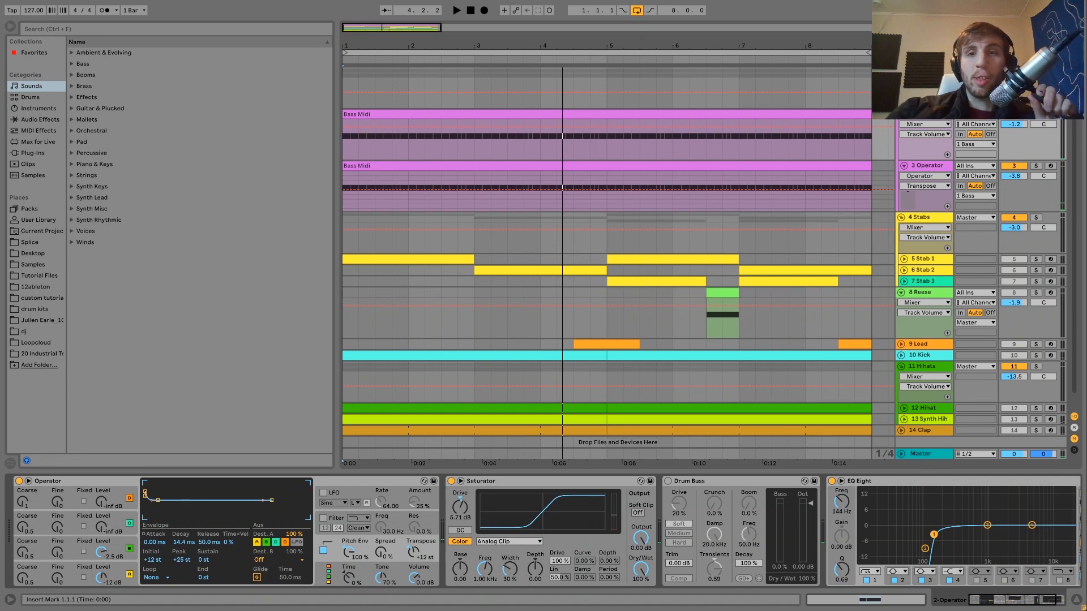
- View the notes of the upper Bass Midi clip and return to the track's device chain
{"action": "left_click", "coordinate": [832, 116]}
{"action": "double_click", "coordinate": [831, 115]}
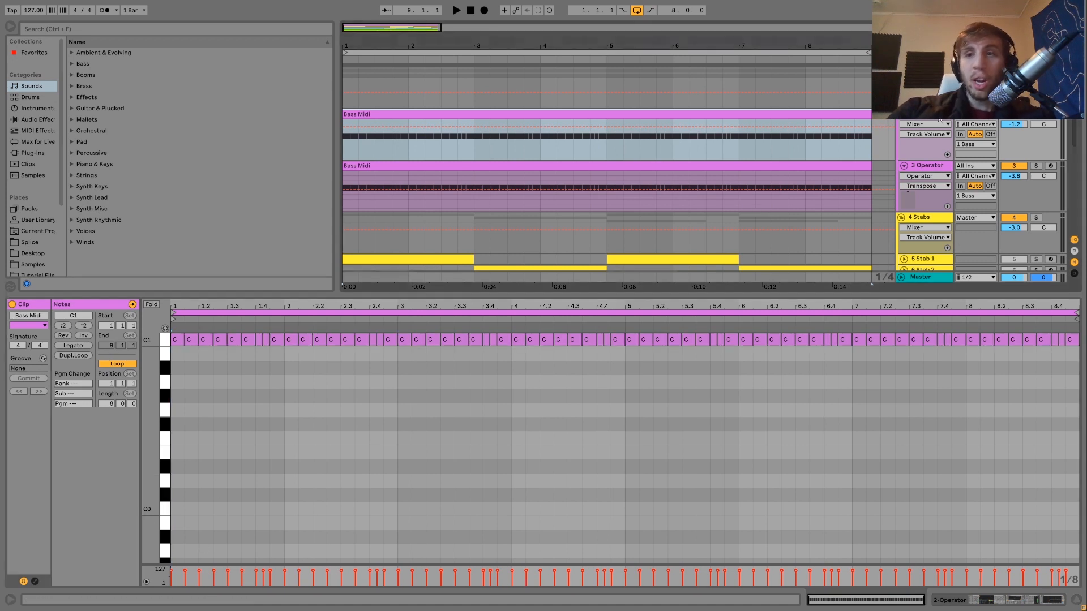
{"action": "key", "text": "shift+Tab"}
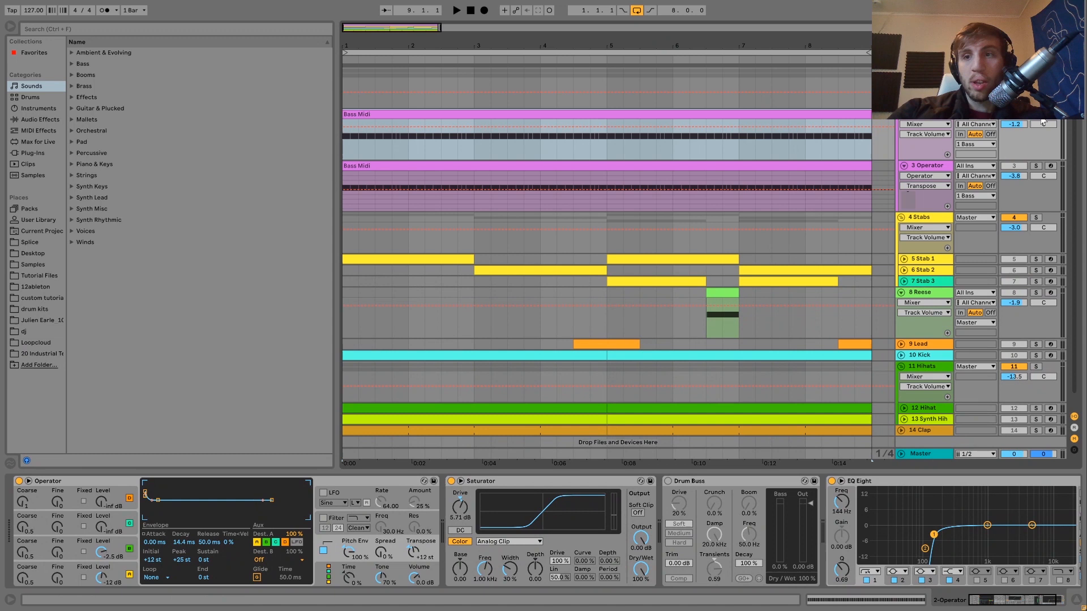
- Audition the 3 Operator track in solo while viewing its devices, and clear the solo
{"action": "key", "text": "space"}
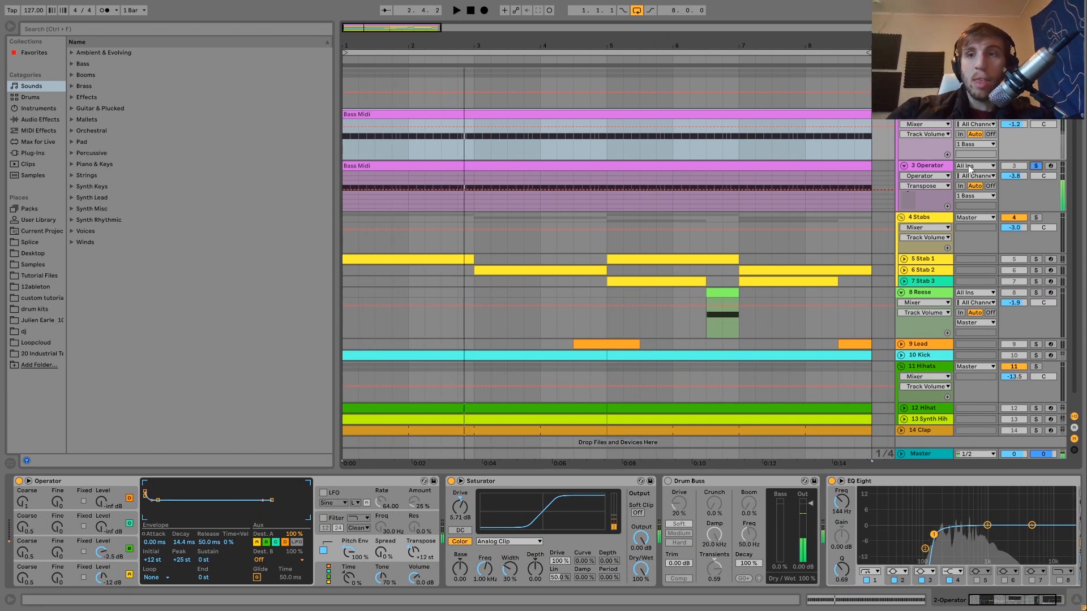
{"action": "left_click", "coordinate": [1036, 166]}
{"action": "left_click", "coordinate": [927, 166]}
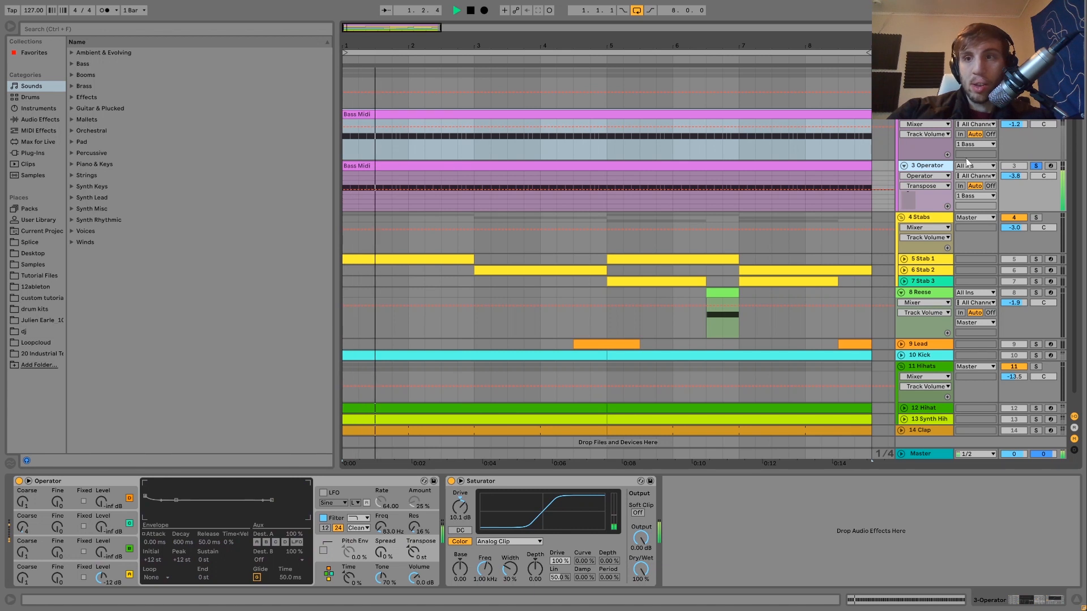
{"action": "key", "text": "space"}
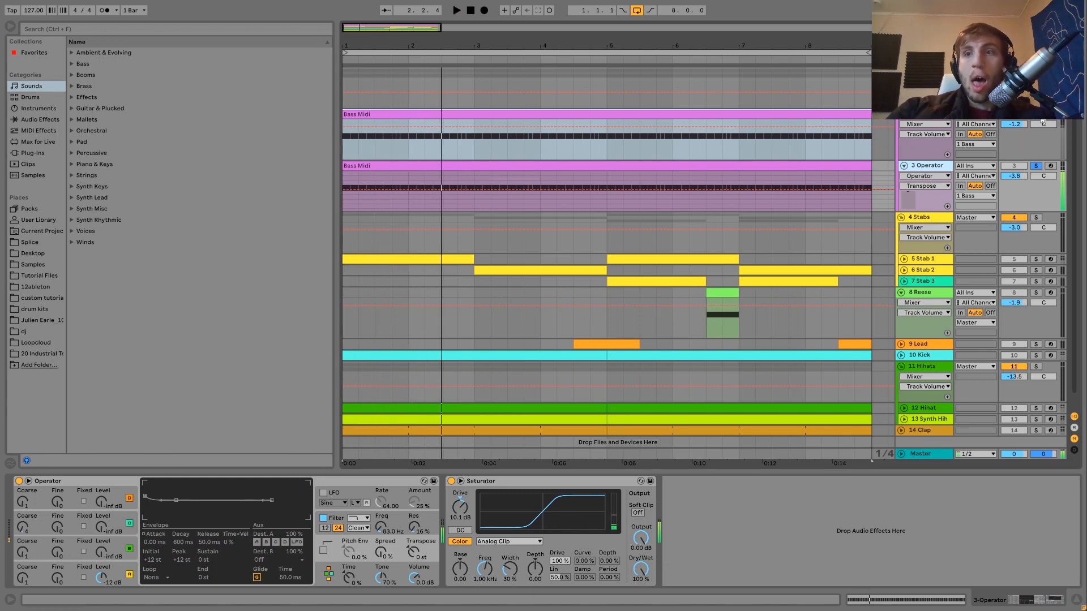
{"action": "left_click", "coordinate": [1035, 165]}
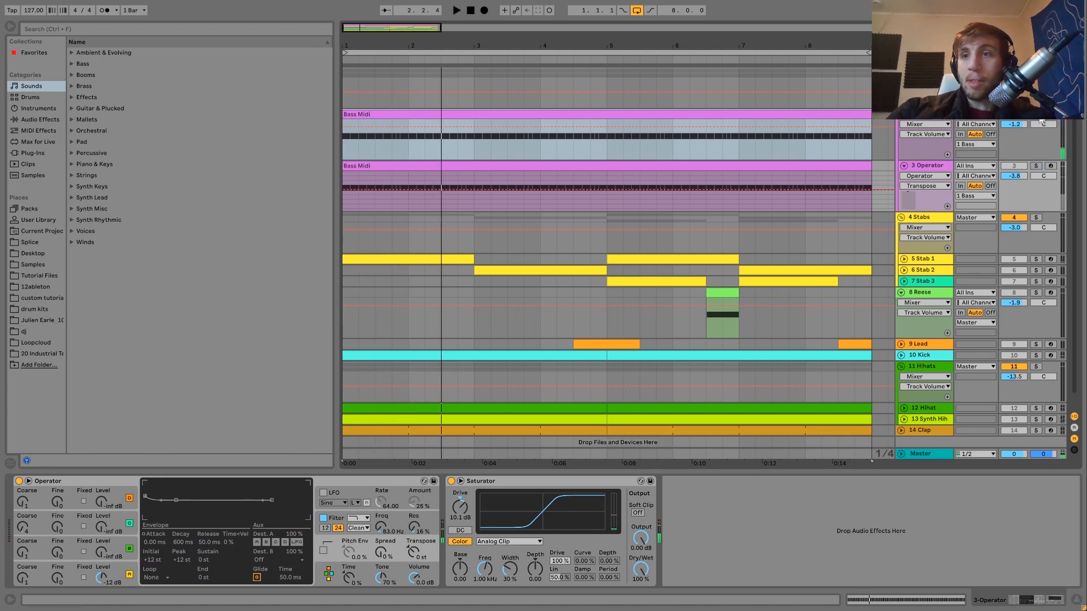
- Play through the upper Bass Midi clip from bar 1 with its C1 notes open, and return to the device chain
{"action": "double_click", "coordinate": [786, 115]}
{"action": "left_click", "coordinate": [174, 348]}
{"action": "key", "text": "space"}
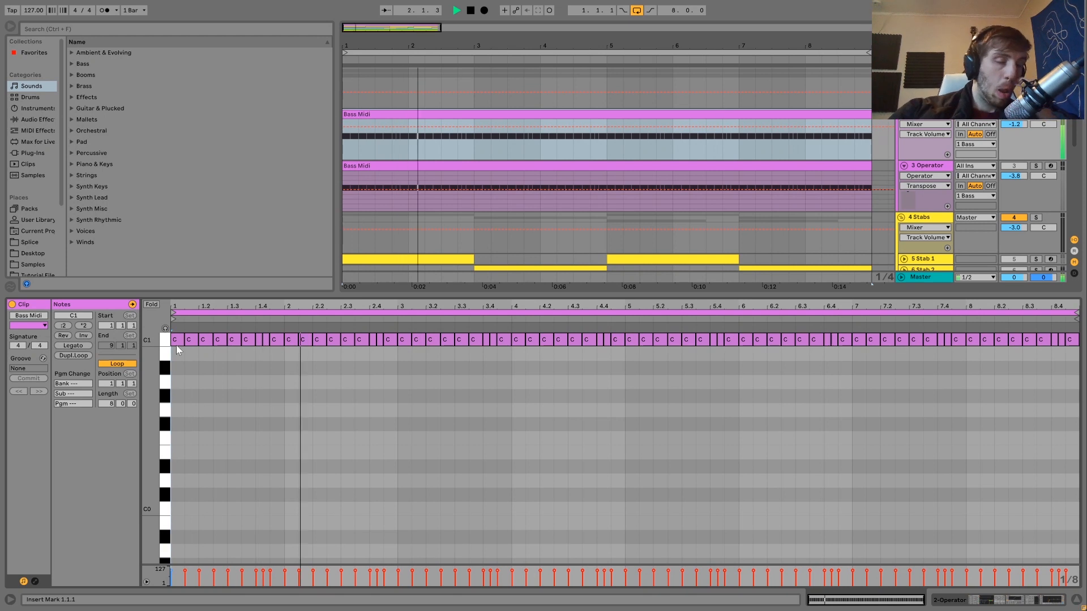
{"action": "key", "text": "space"}
{"action": "key", "text": "space"}
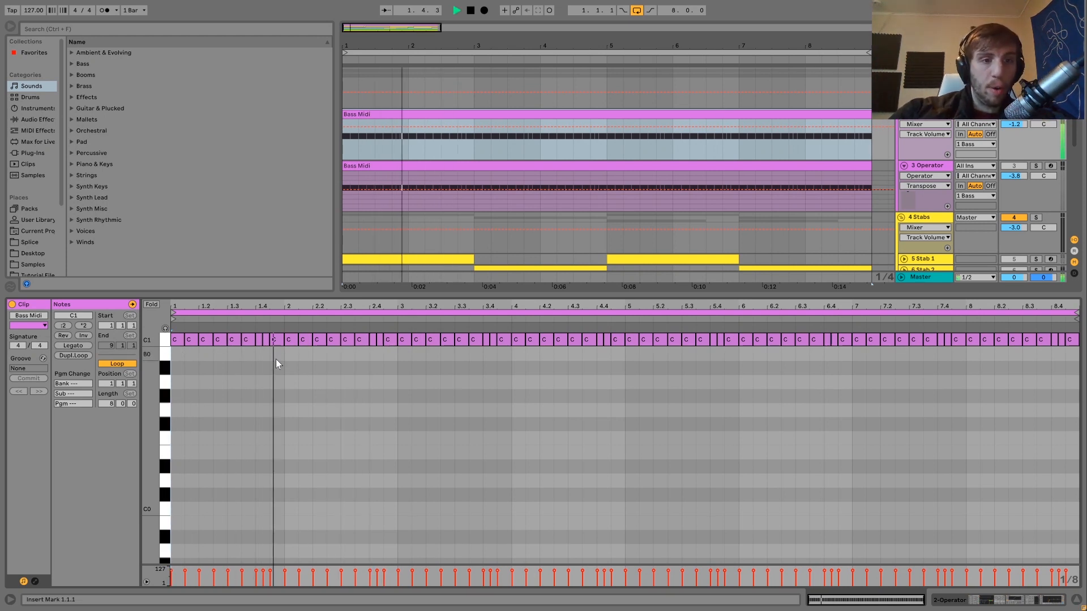
{"action": "key", "text": "space"}
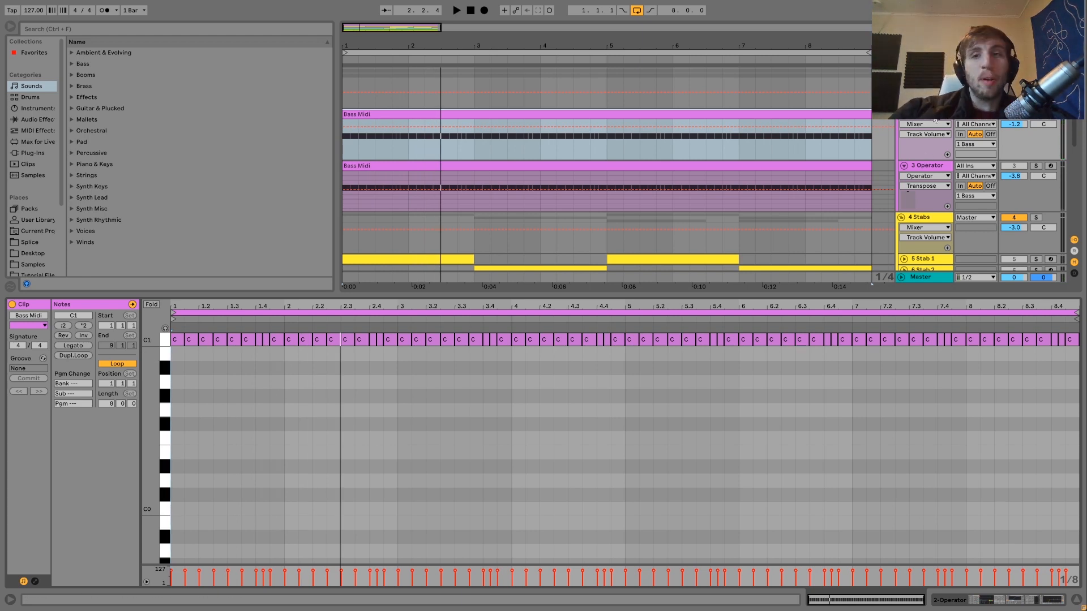
{"action": "key", "text": "shift+Tab"}
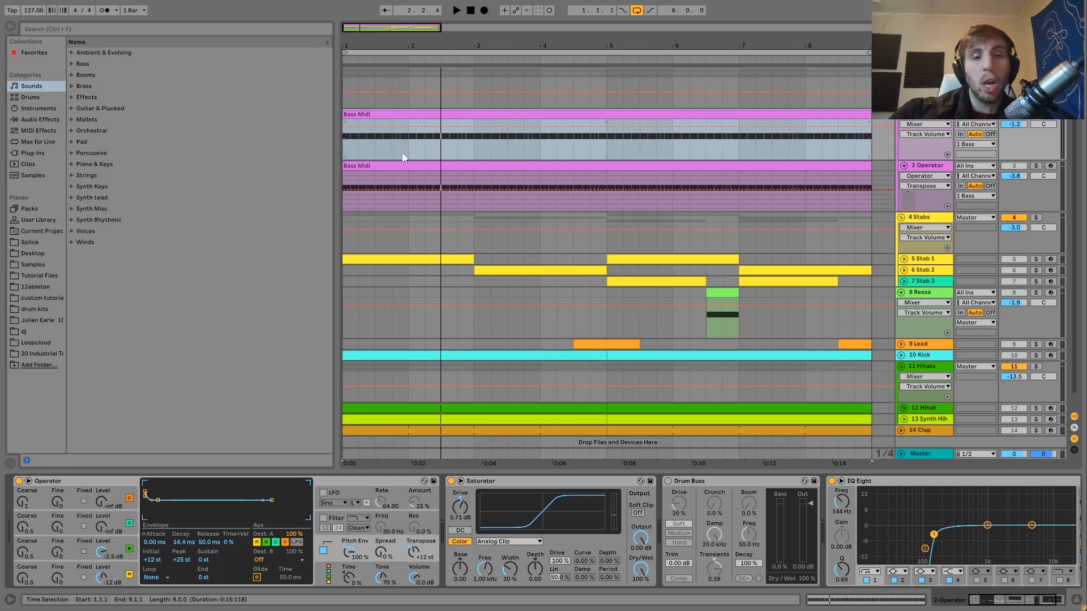
- Delete the Drum Buss device from the 2-Operator track and audition the bass without it
{"action": "key", "text": "space"}
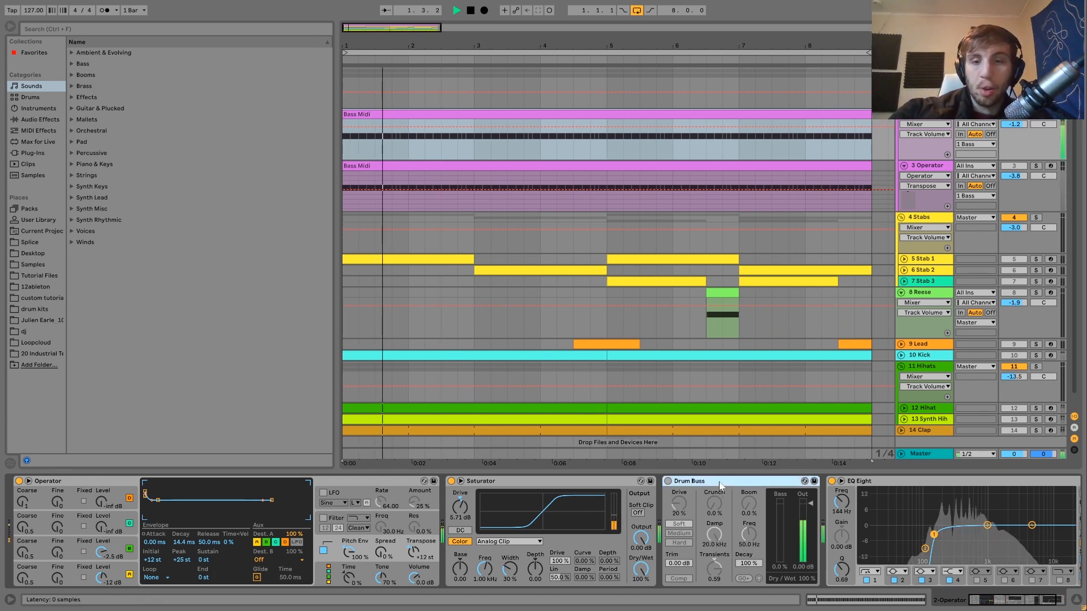
{"action": "key", "text": "Delete"}
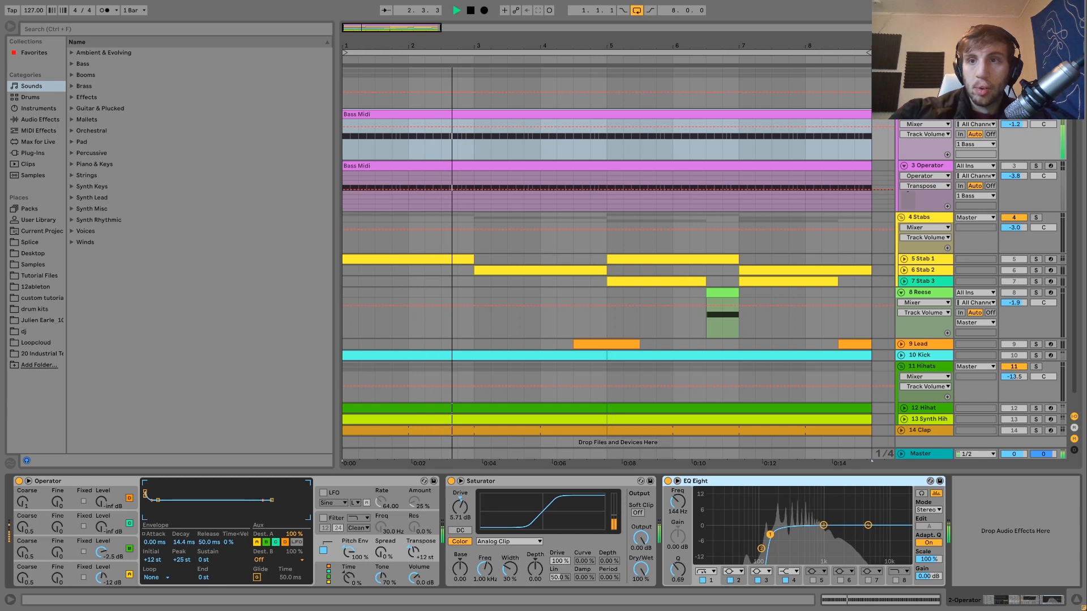
{"action": "key", "text": "space"}
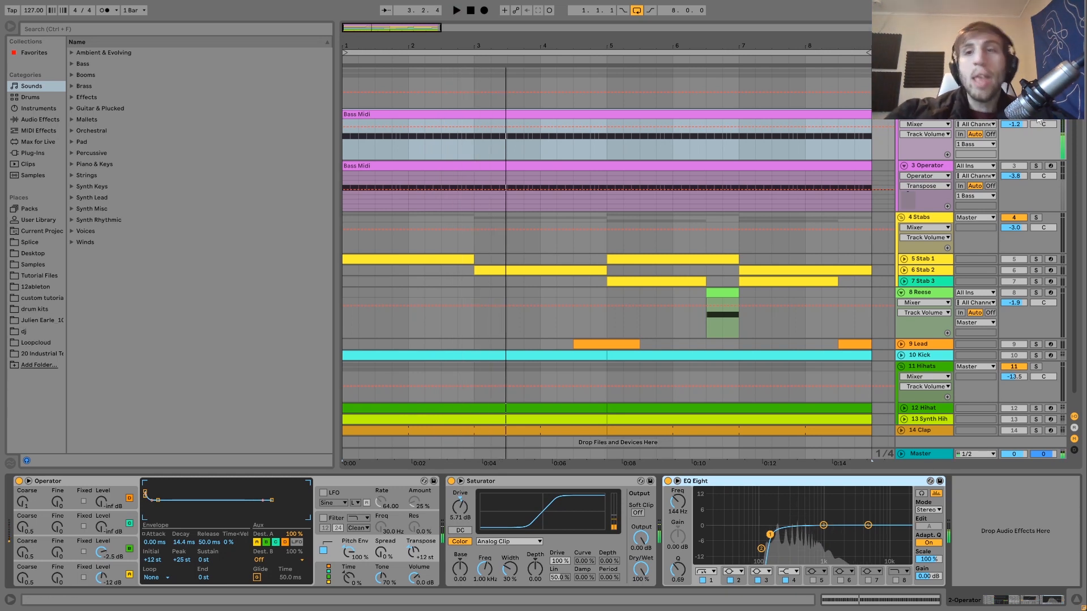
{"action": "key", "text": "space"}
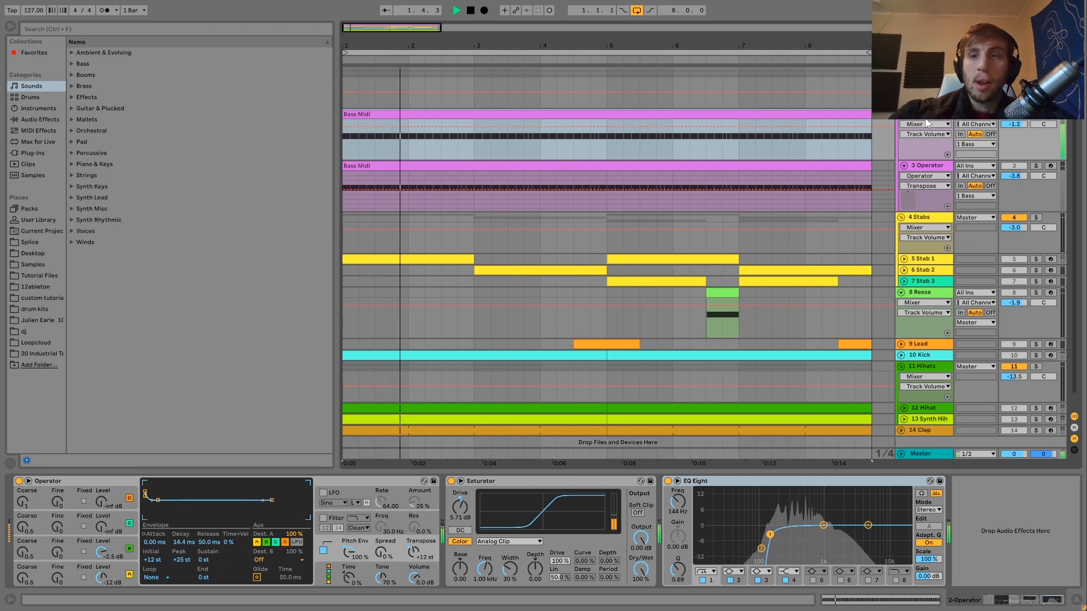
{"action": "key", "text": "space"}
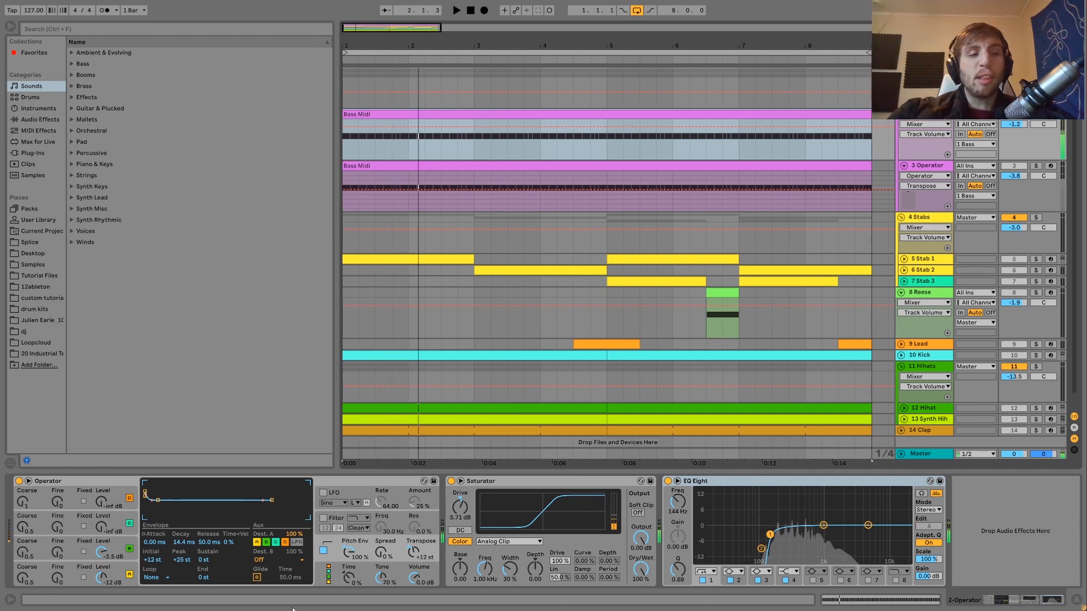
- Examine the envelopes and levels of oscillators A and B in the 2-Operator synth during playback
{"action": "left_click", "coordinate": [123, 569]}
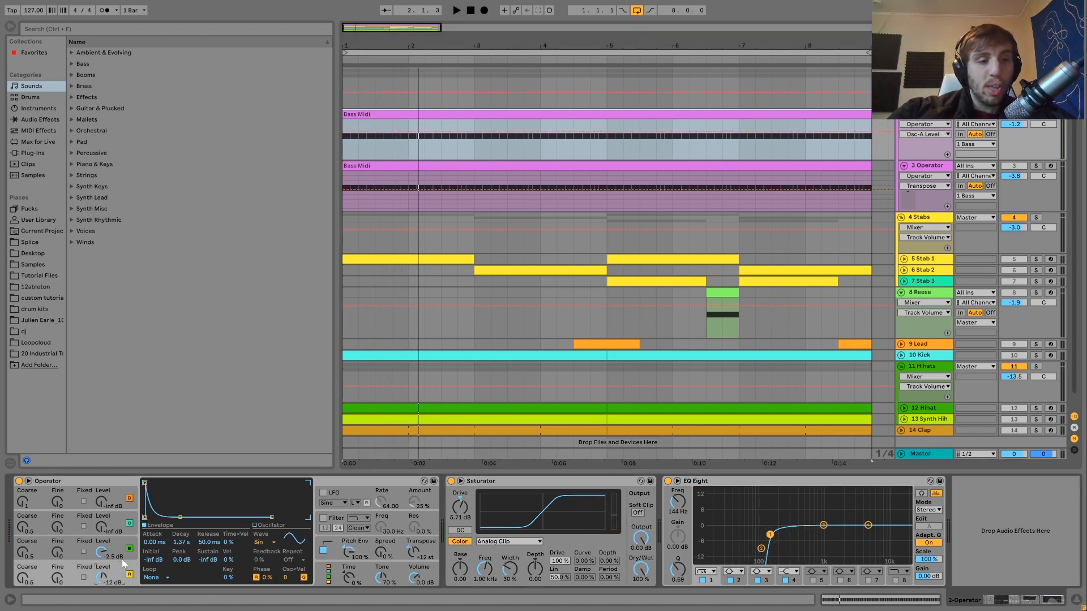
{"action": "left_click", "coordinate": [120, 539]}
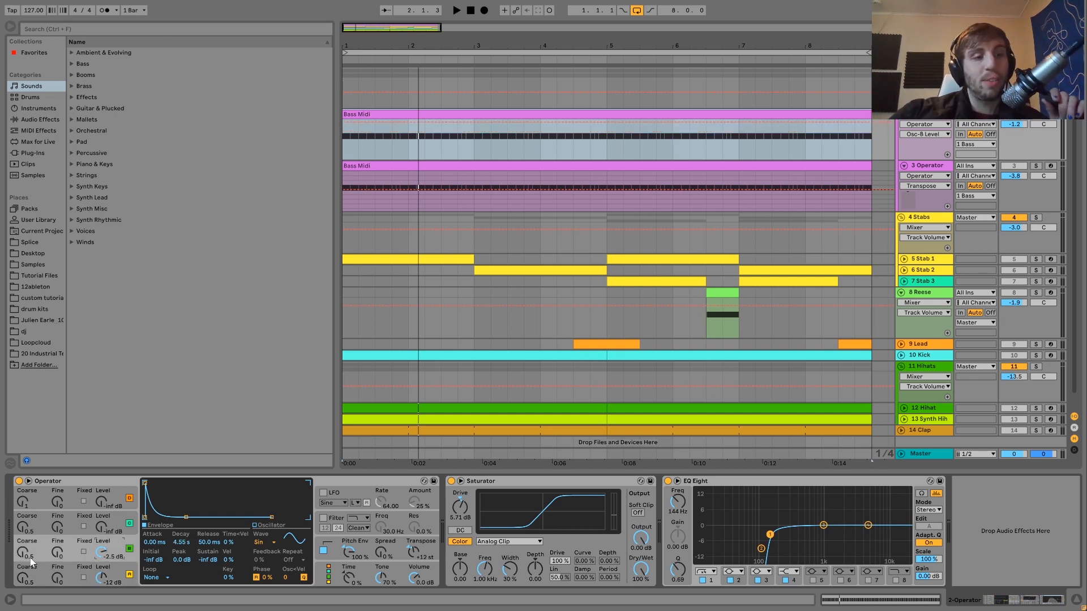
{"action": "key", "text": "space"}
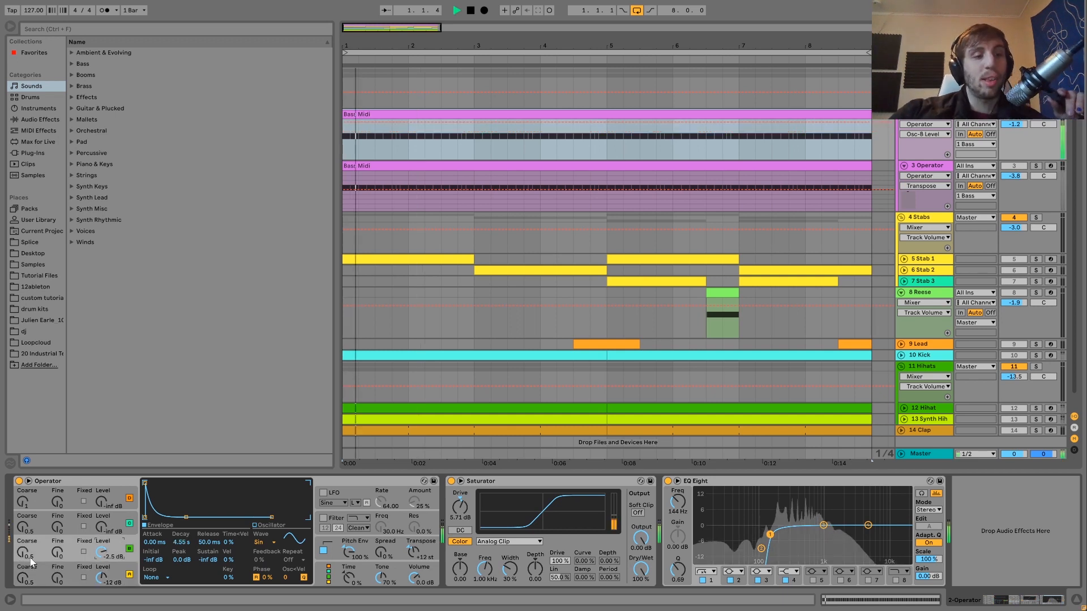
{"action": "left_click", "coordinate": [120, 567]}
{"action": "left_click", "coordinate": [119, 542]}
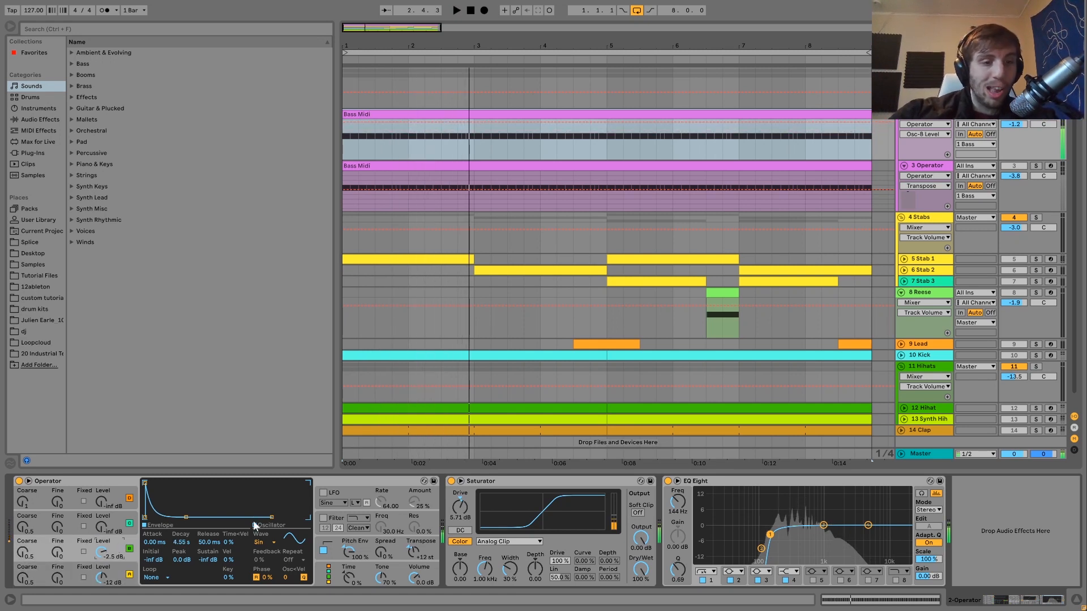
- Try a 0.0 dB sustain on oscillator B's envelope during playback, and reset it to -inf dB
{"action": "key", "text": "space"}
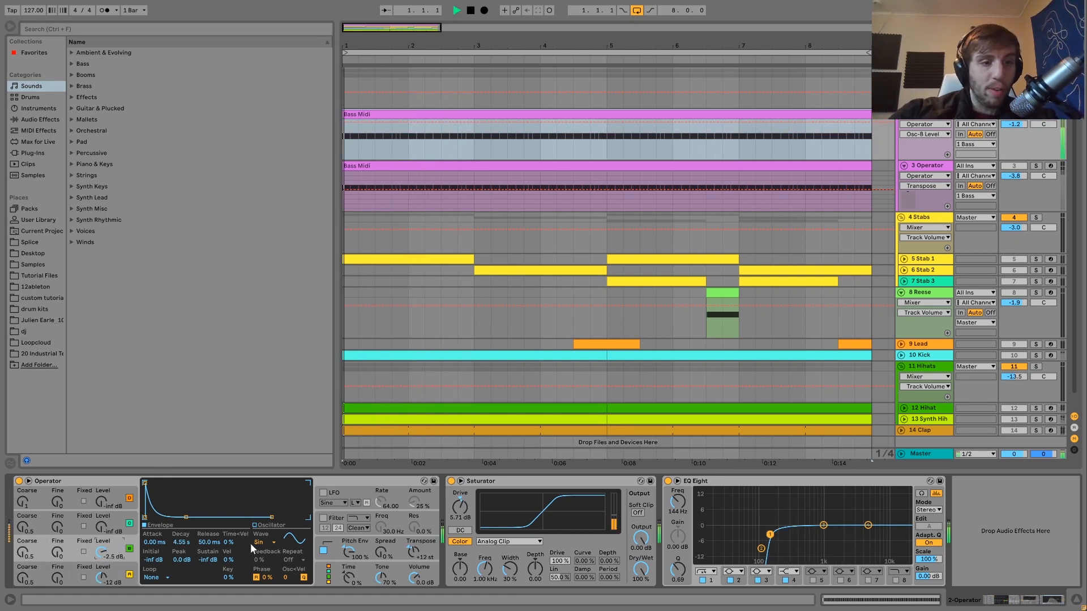
{"action": "mouse_move", "coordinate": [219, 555]}
{"action": "left_mouse_down"}
{"action": "mouse_move", "coordinate": [219, 537]}
{"action": "mouse_move", "coordinate": [212, 558]}
{"action": "left_mouse_up"}
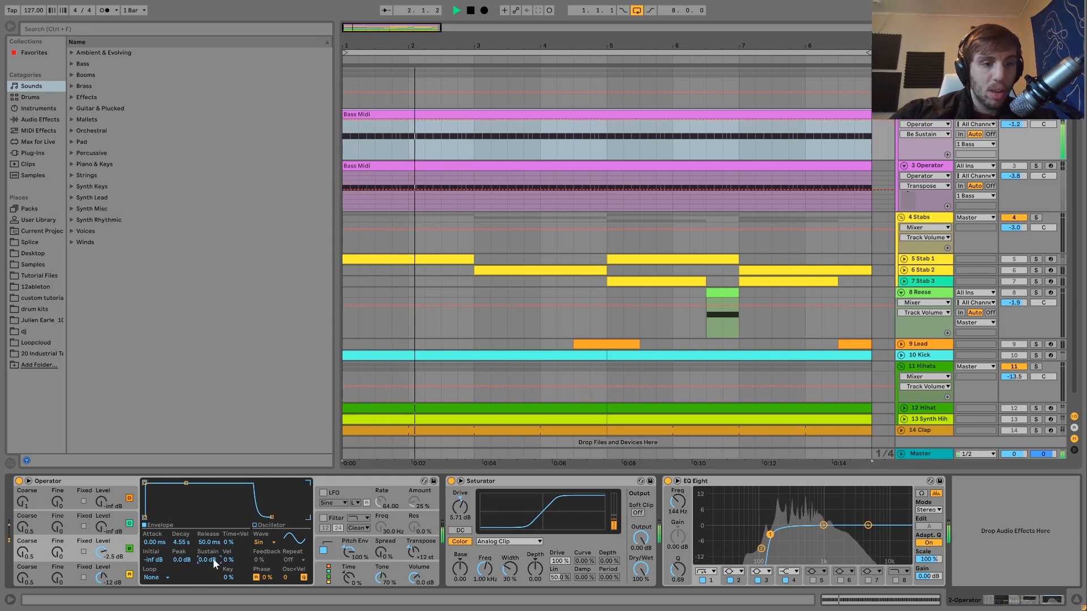
{"action": "key", "text": "Delete"}
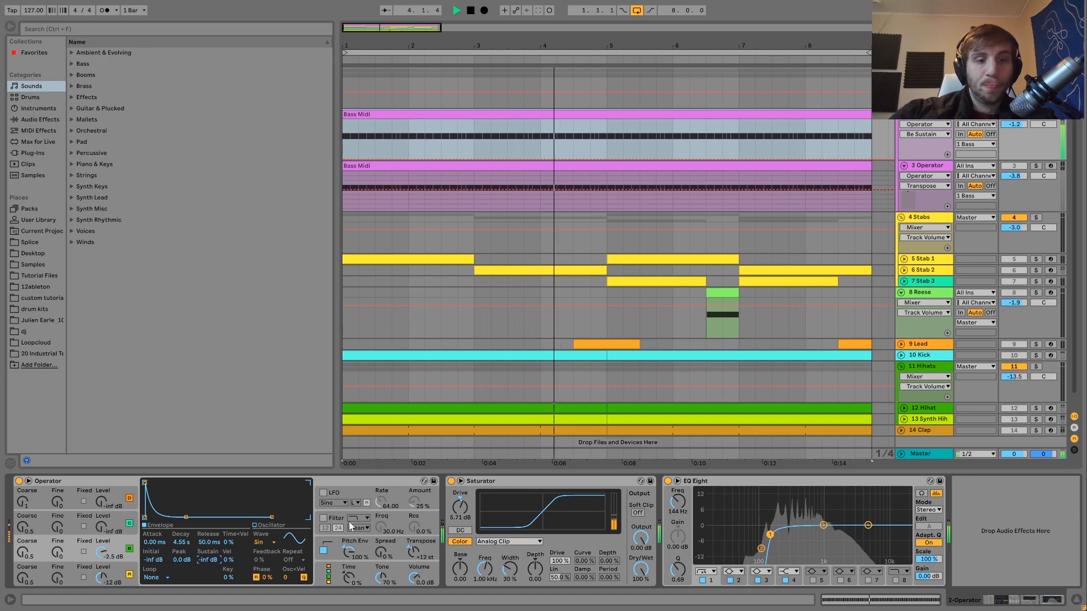
- Display Operator's pitch envelope settings and audition the bass while watching the EQ Eight spectrum
{"action": "left_click", "coordinate": [333, 539]}
{"action": "key", "text": "space"}
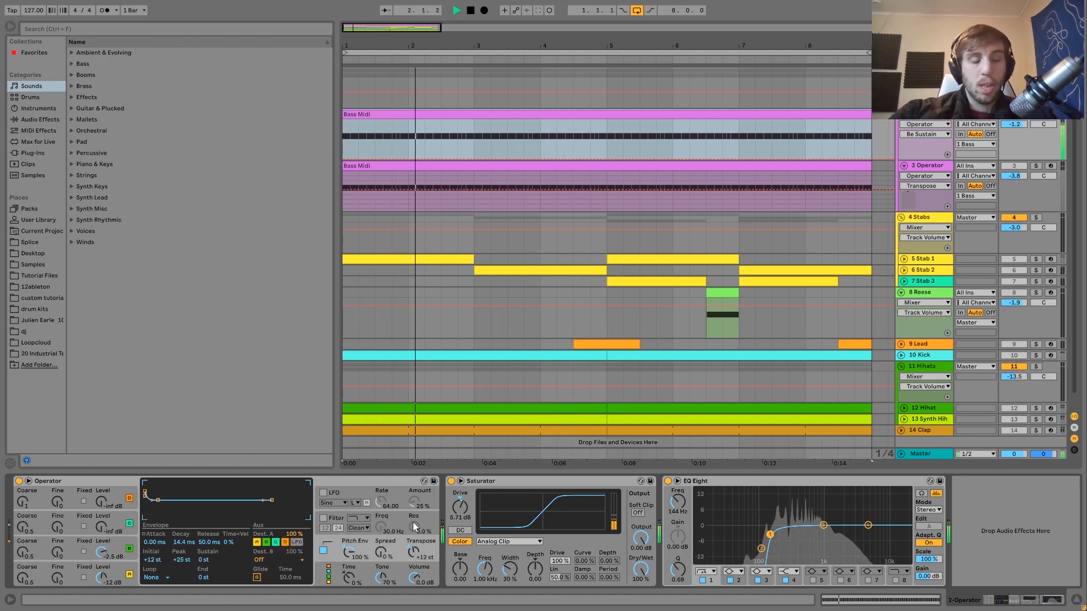
{"action": "key", "text": "space"}
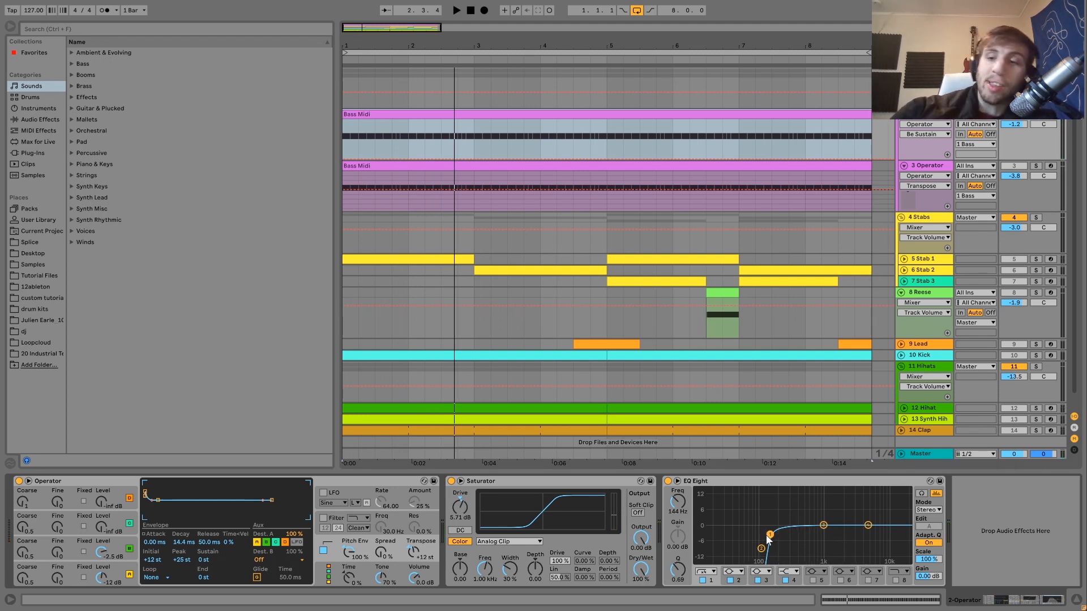
{"action": "key", "text": "space"}
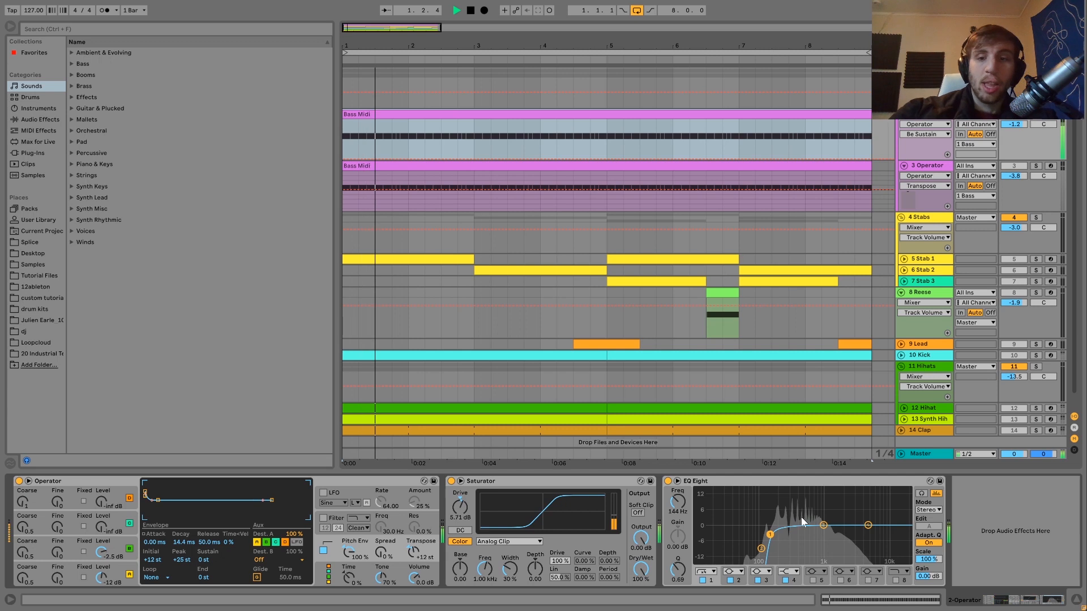
{"action": "key", "text": "space"}
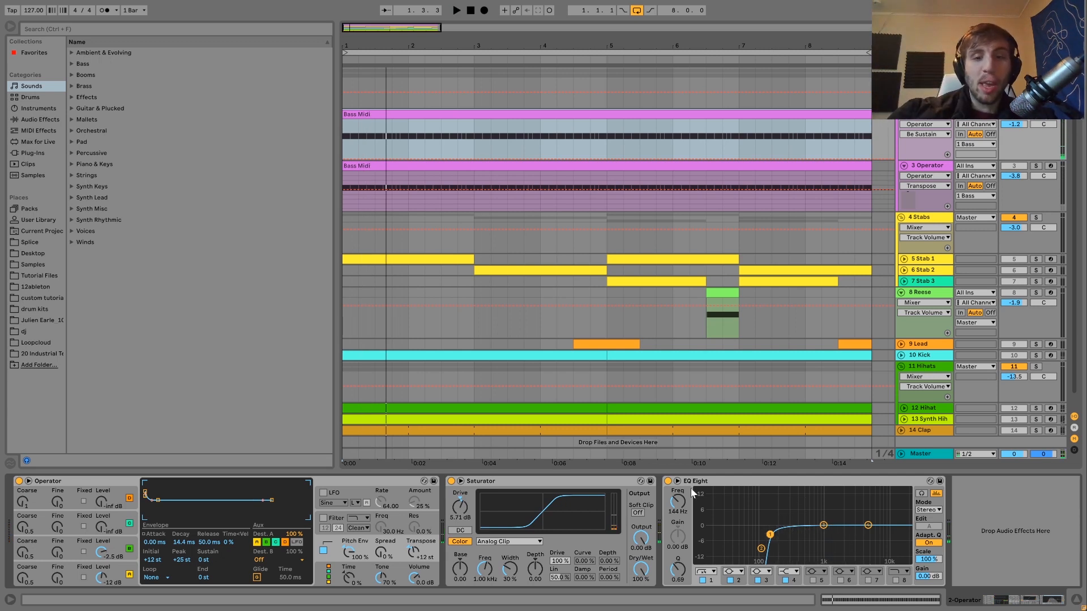
- Compare the upper bass with EQ Eight off and on, briefly adding the 3 Operator layer
{"action": "left_click", "coordinate": [668, 481]}
{"action": "key", "text": "space"}
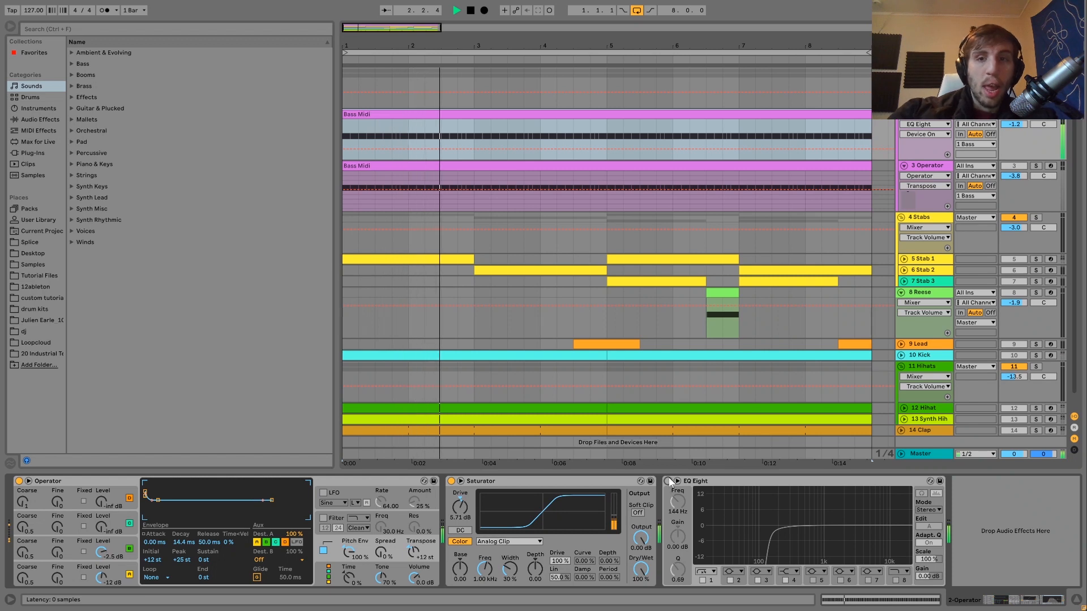
{"action": "left_click", "coordinate": [1036, 166]}
{"action": "left_click", "coordinate": [1036, 166]}
{"action": "key", "text": "space"}
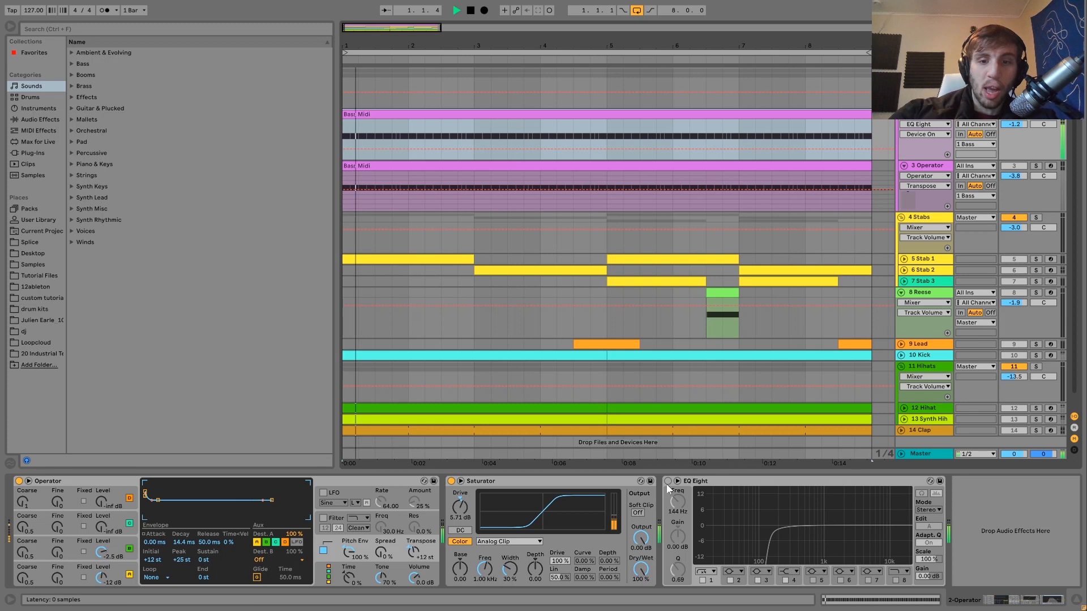
{"action": "left_click", "coordinate": [668, 481]}
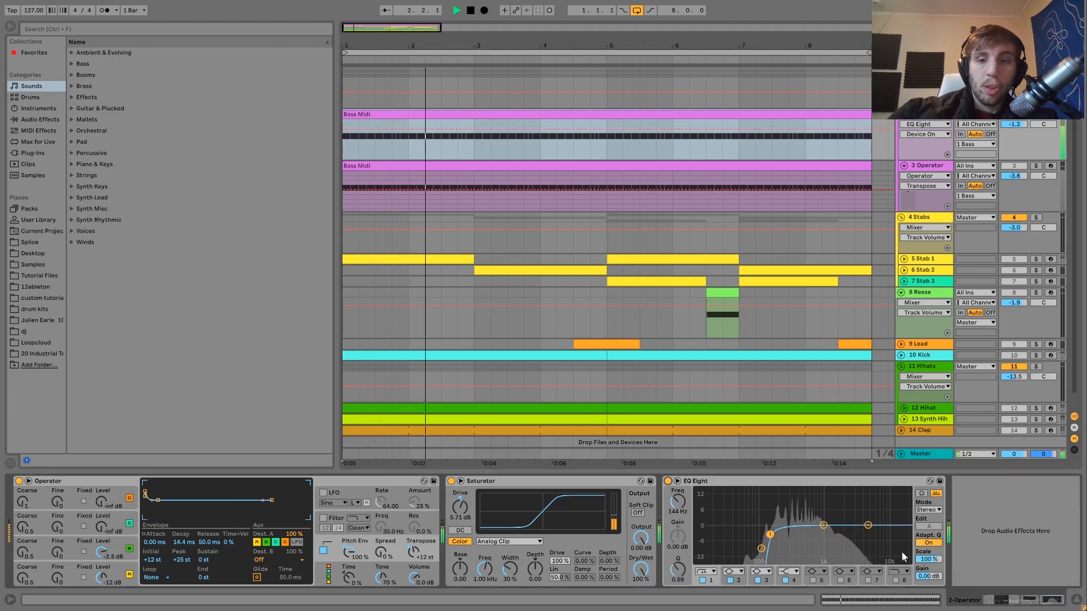
- Solo the 3 Operator track to hear both bass layers together with EQ Eight active, and clear the solo
{"action": "left_click", "coordinate": [1036, 167]}
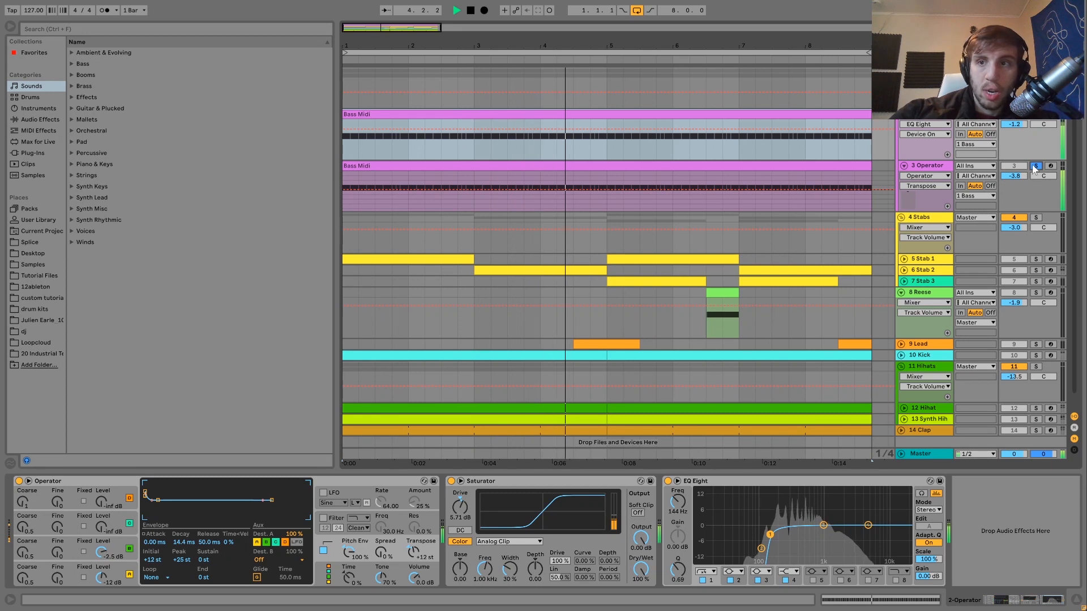
{"action": "left_click", "coordinate": [1036, 166]}
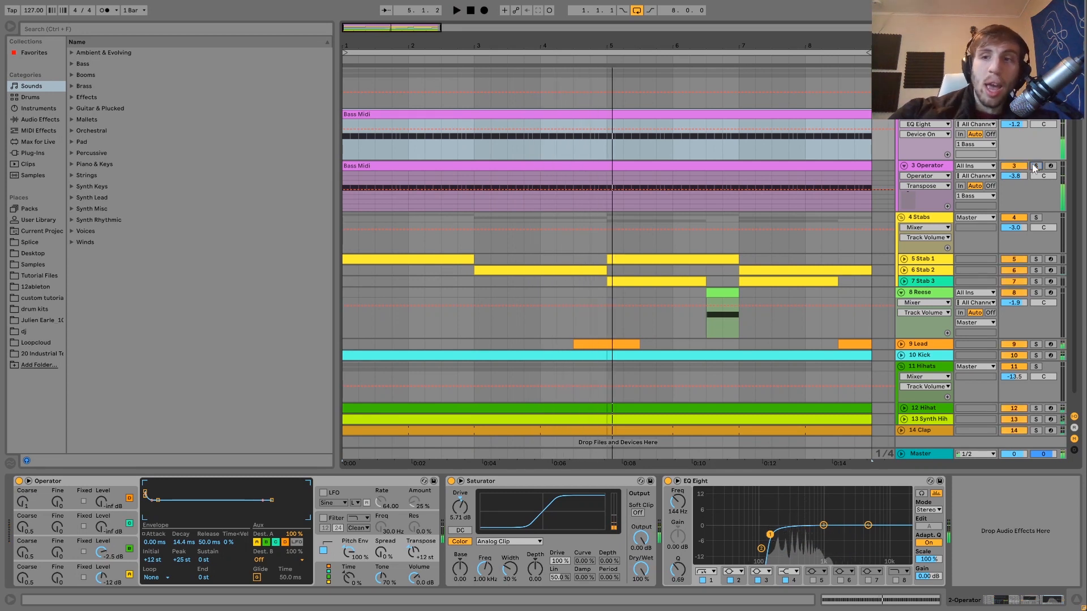
- Solo the 3 Operator track and audition the lower bass layer with its devices displayed
{"action": "left_click", "coordinate": [1036, 166]}
{"action": "key", "text": "space"}
{"action": "left_click", "coordinate": [415, 165]}
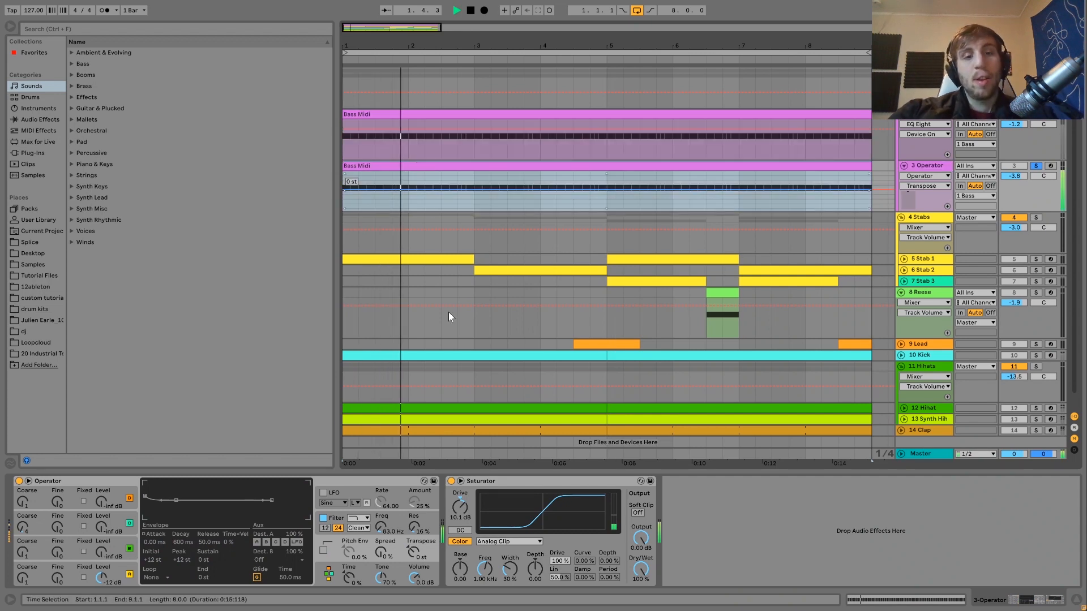
{"action": "key", "text": "space"}
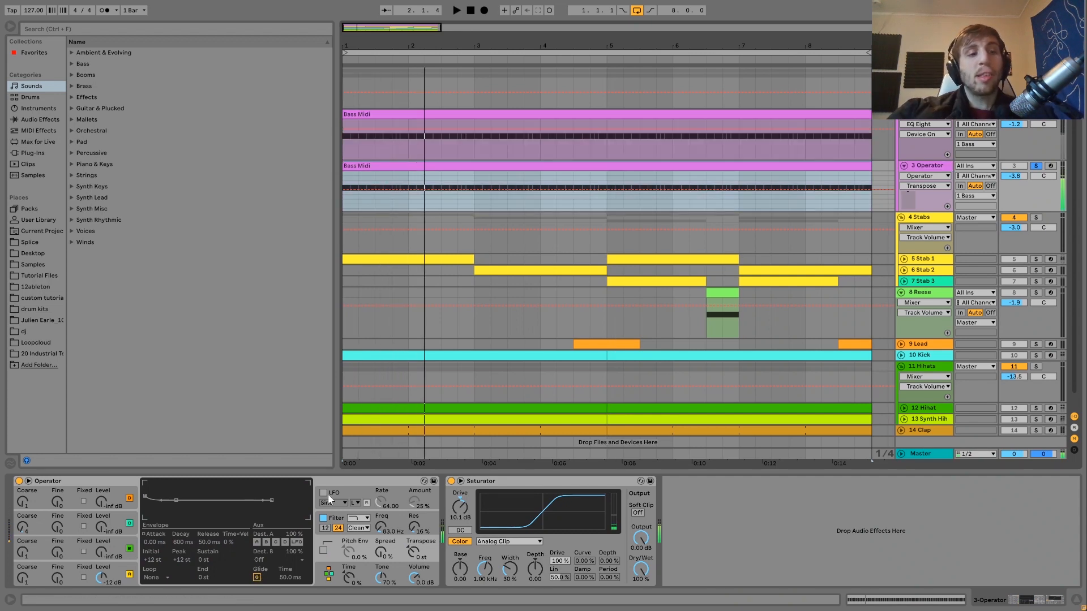
- Examine oscillator A's waveform and the filter curve and envelope in the lower layer's Operator, auditioning the filter during playback
{"action": "left_click", "coordinate": [115, 574]}
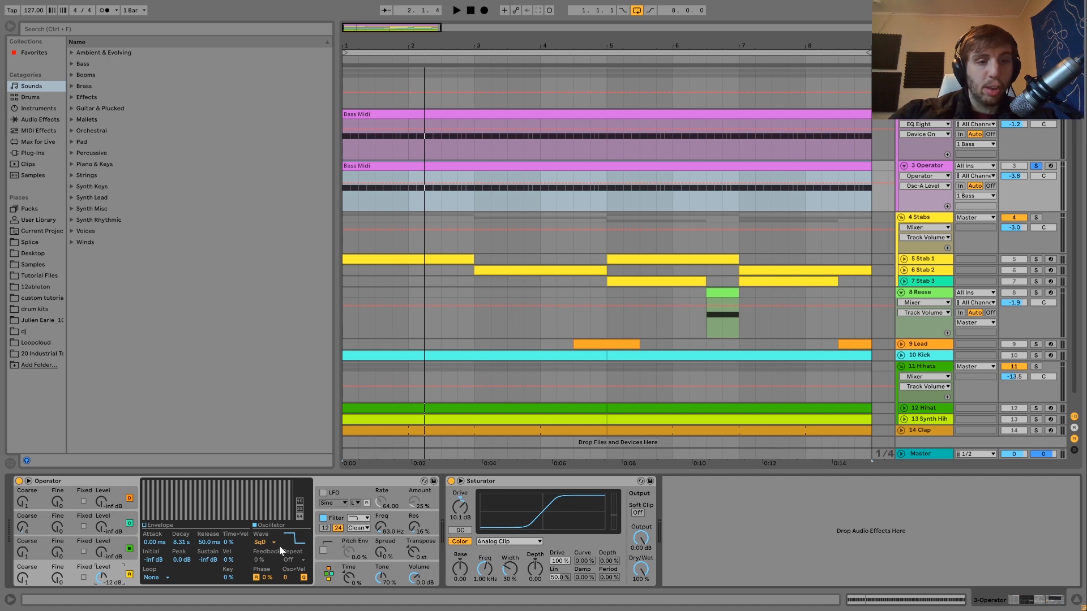
{"action": "left_click", "coordinate": [337, 523]}
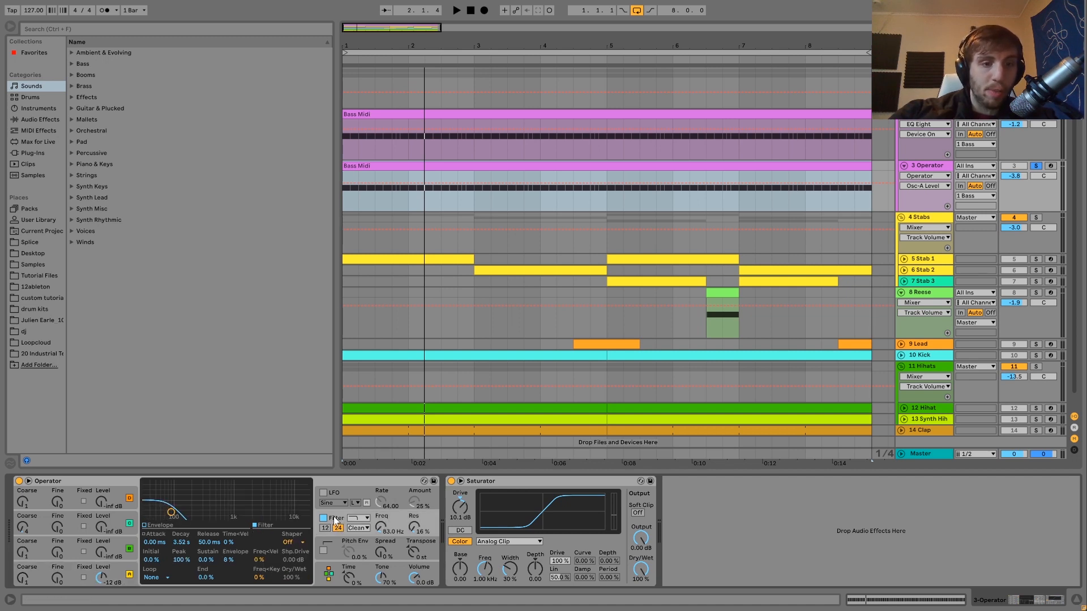
{"action": "key", "text": "space"}
{"action": "left_click", "coordinate": [324, 518]}
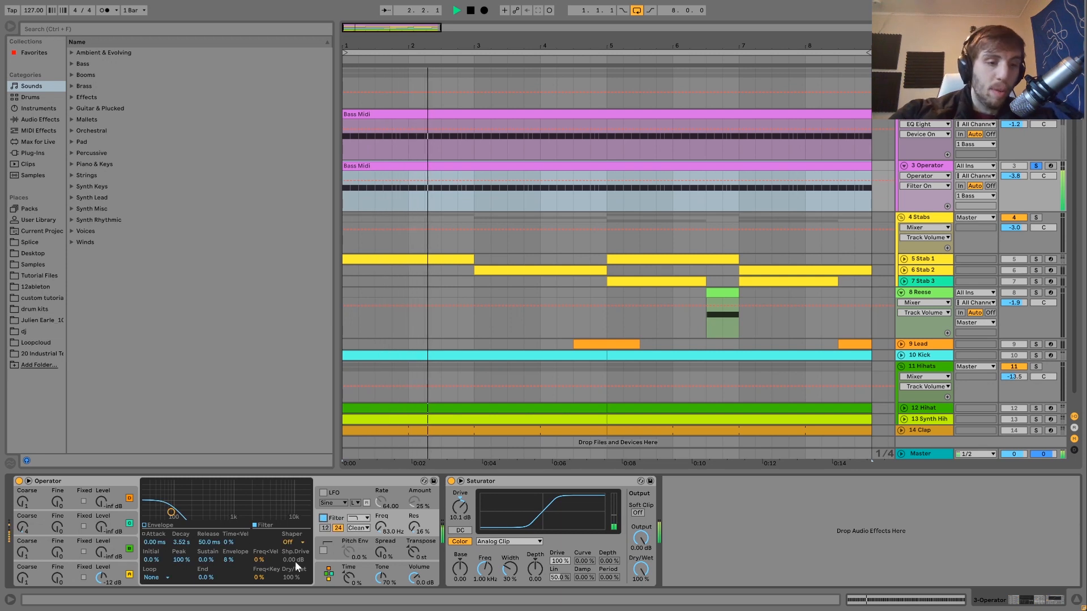
{"action": "left_click", "coordinate": [168, 524]}
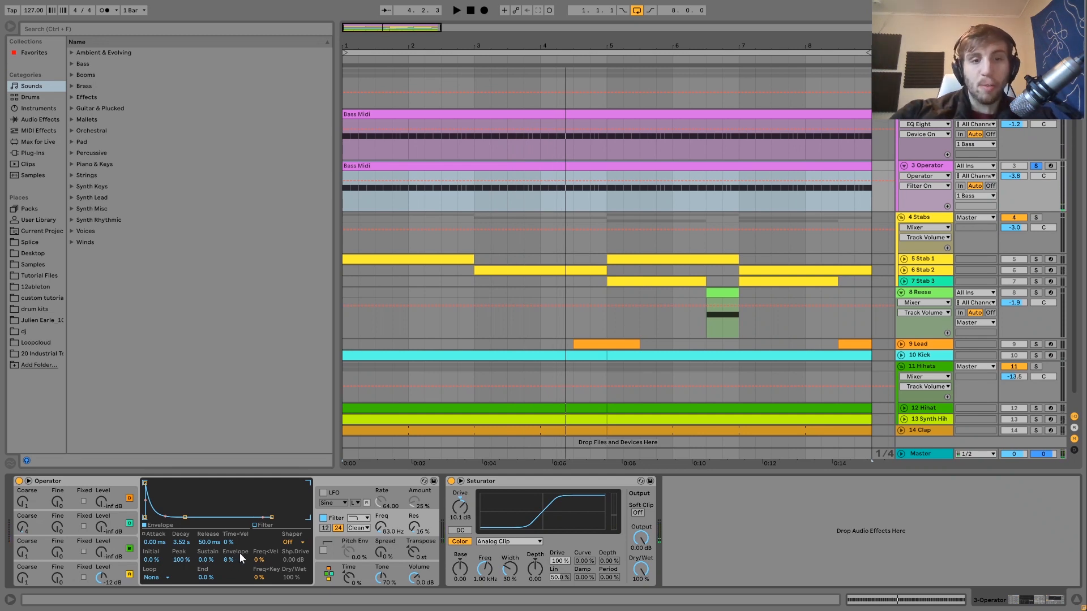
- Compare the lower bass layer with its Saturator off and on during playback
{"action": "key", "text": "space"}
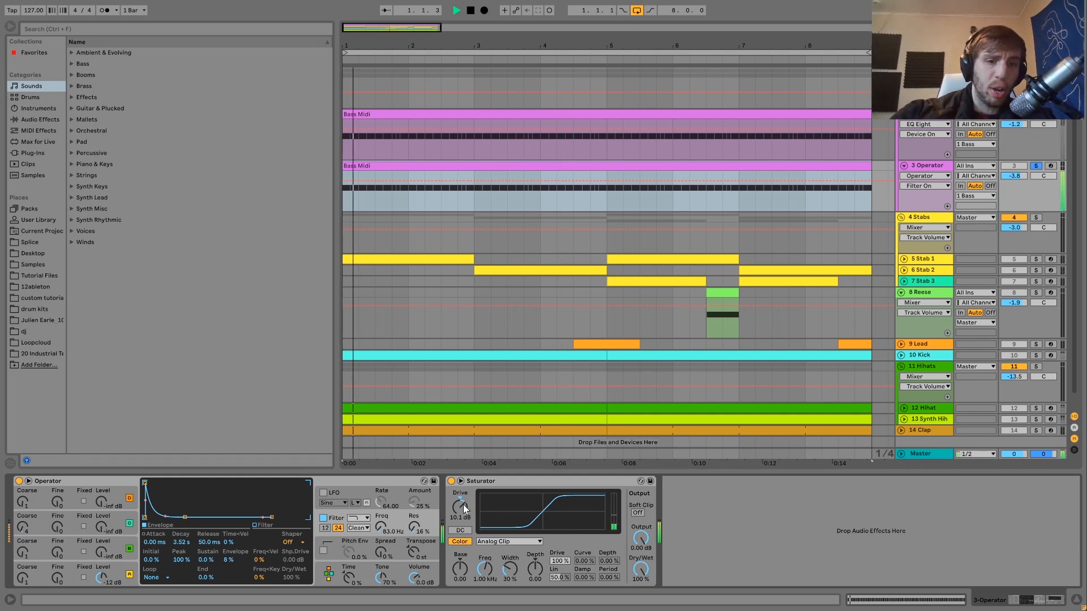
{"action": "left_click", "coordinate": [452, 481]}
{"action": "left_click", "coordinate": [452, 482]}
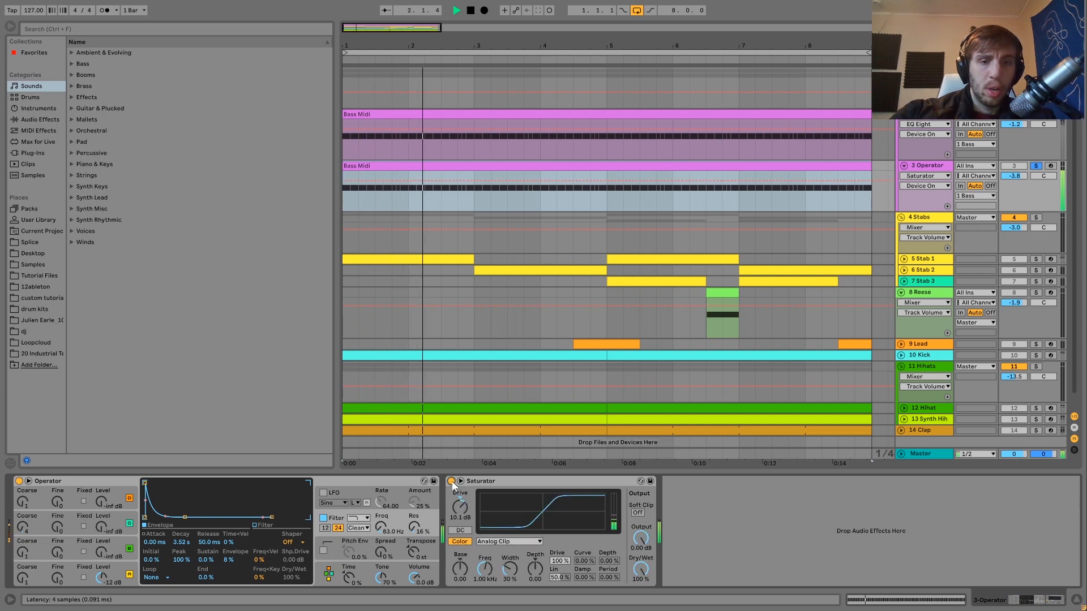
{"action": "key", "text": "space"}
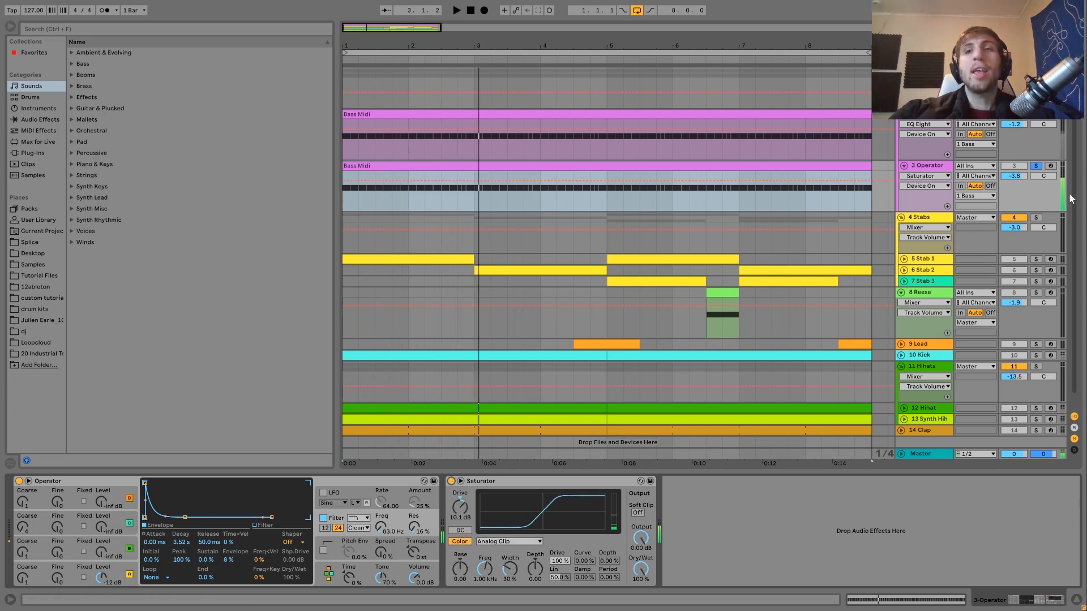
- Try a Transpose of -12 st on the upper bass layer's Operator during playback, and reset it to +12 st
{"action": "key", "text": "space"}
{"action": "left_click", "coordinate": [920, 123]}
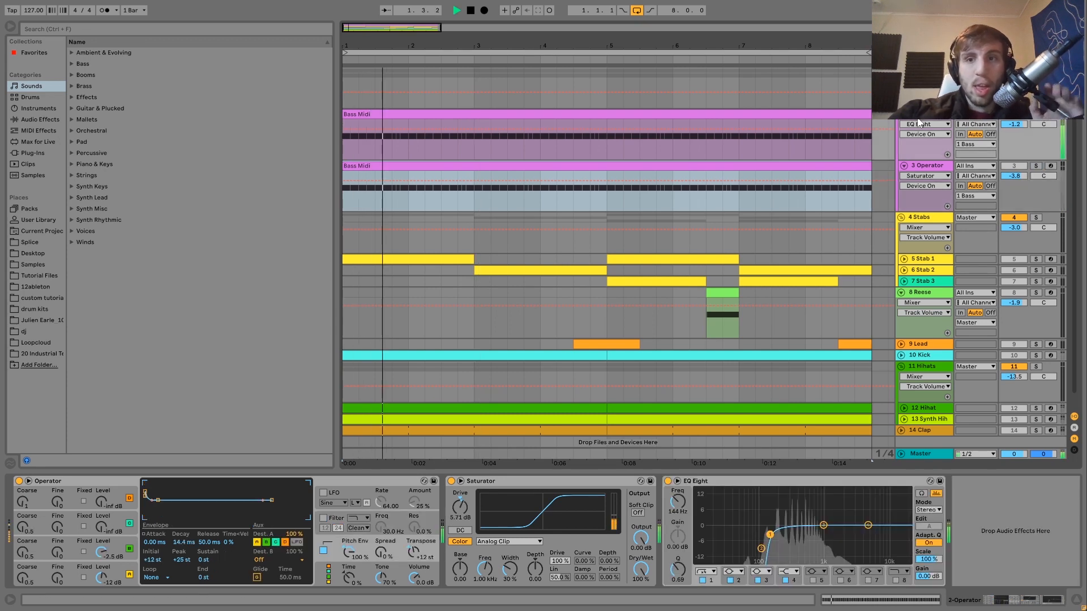
{"action": "left_click", "coordinate": [418, 554]}
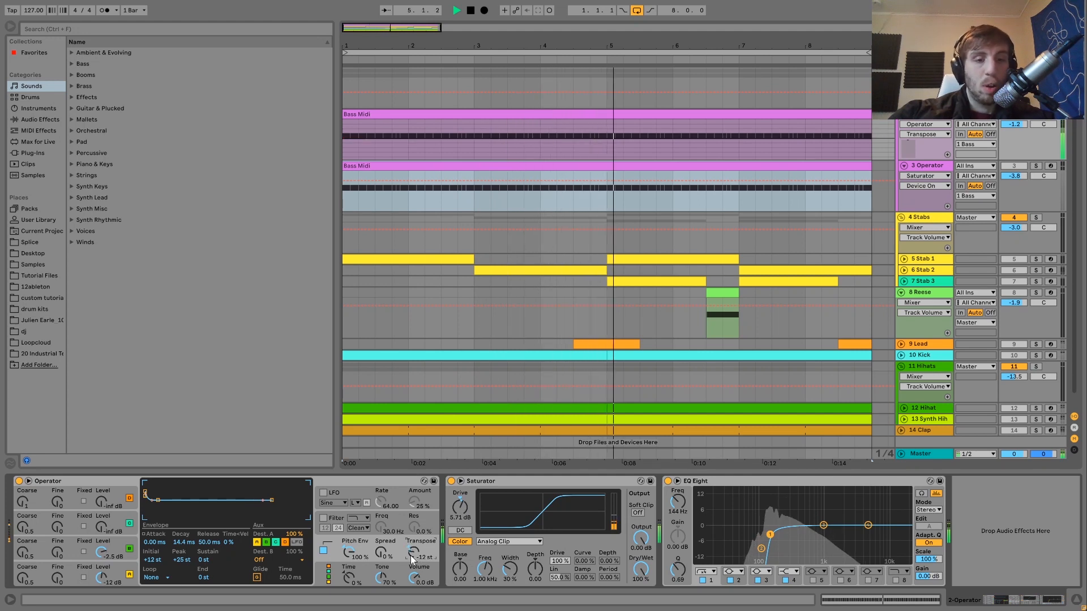
{"action": "type", "text": "12"}
{"action": "key", "text": "Return"}
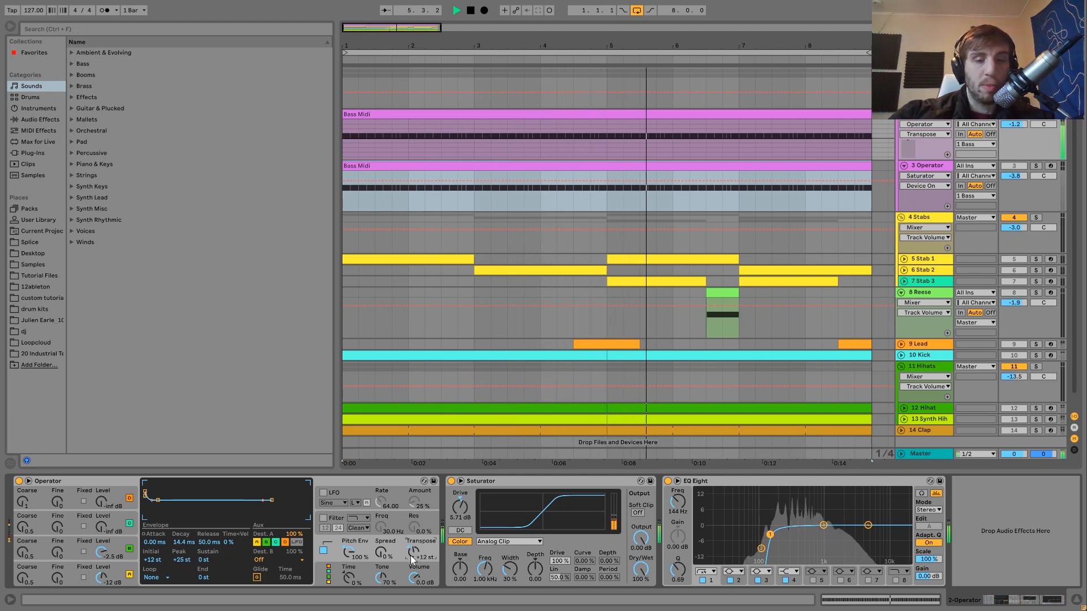
- Solo the 3 Operator track and open its Bass Midi clip to examine the note pattern during playback
{"action": "left_click", "coordinate": [1036, 166]}
{"action": "left_click", "coordinate": [896, 168]}
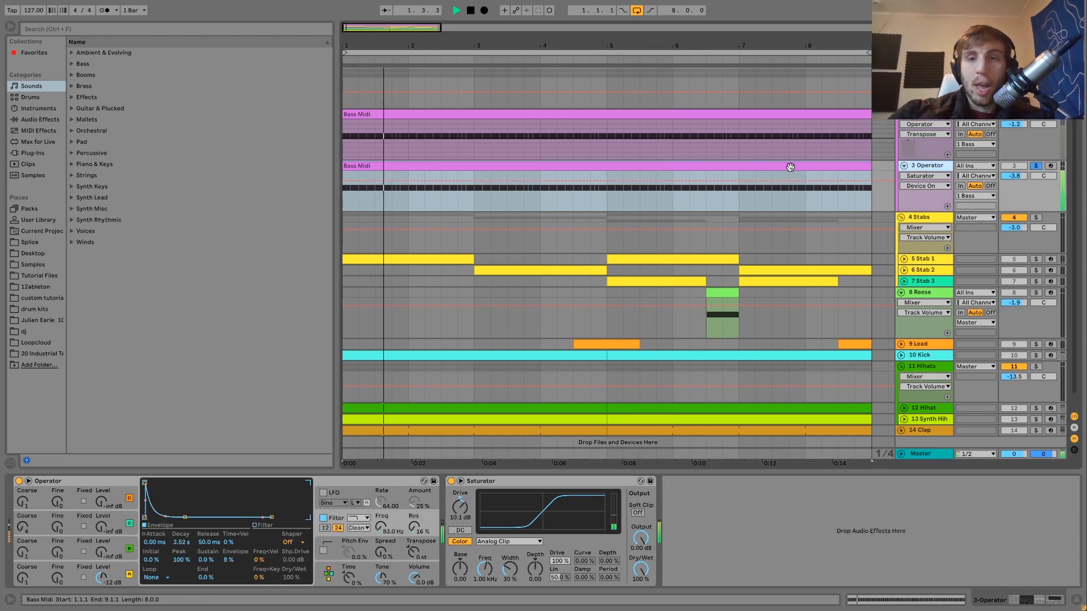
{"action": "key", "text": "space"}
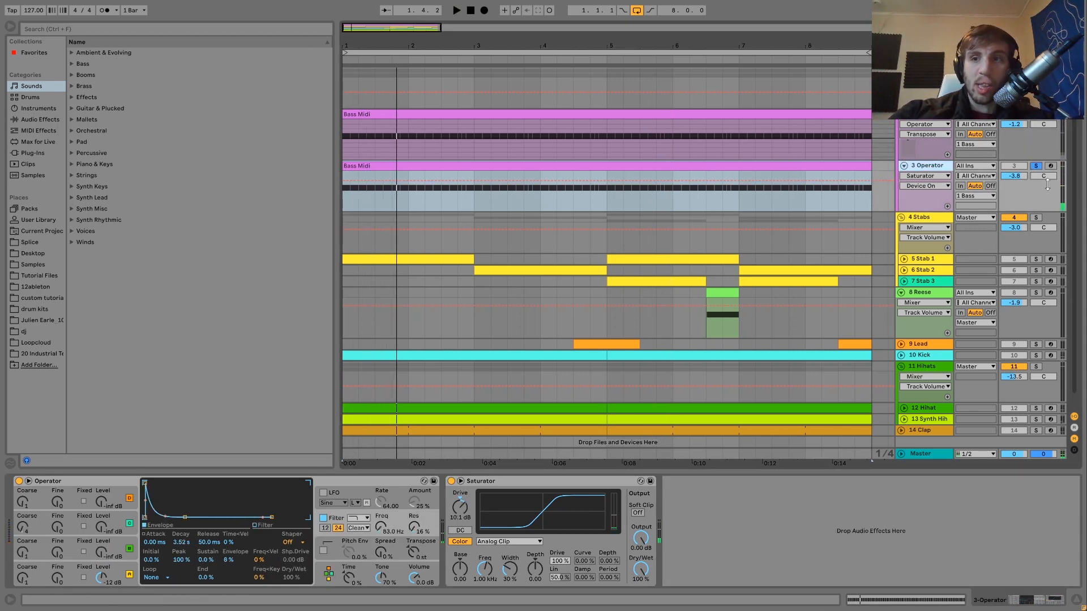
{"action": "double_click", "coordinate": [849, 169]}
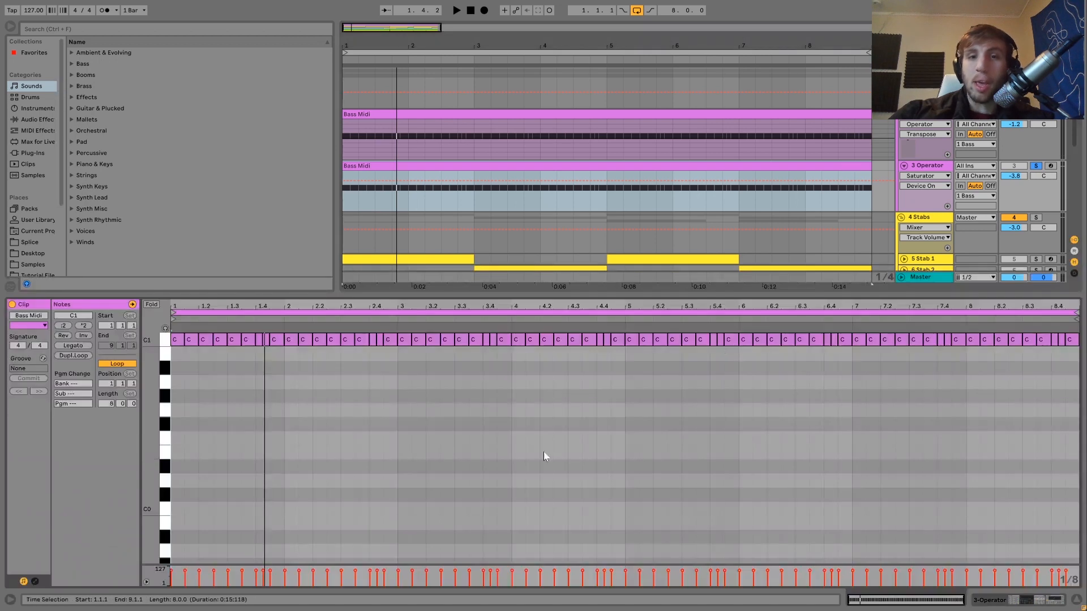
{"action": "key", "text": "space"}
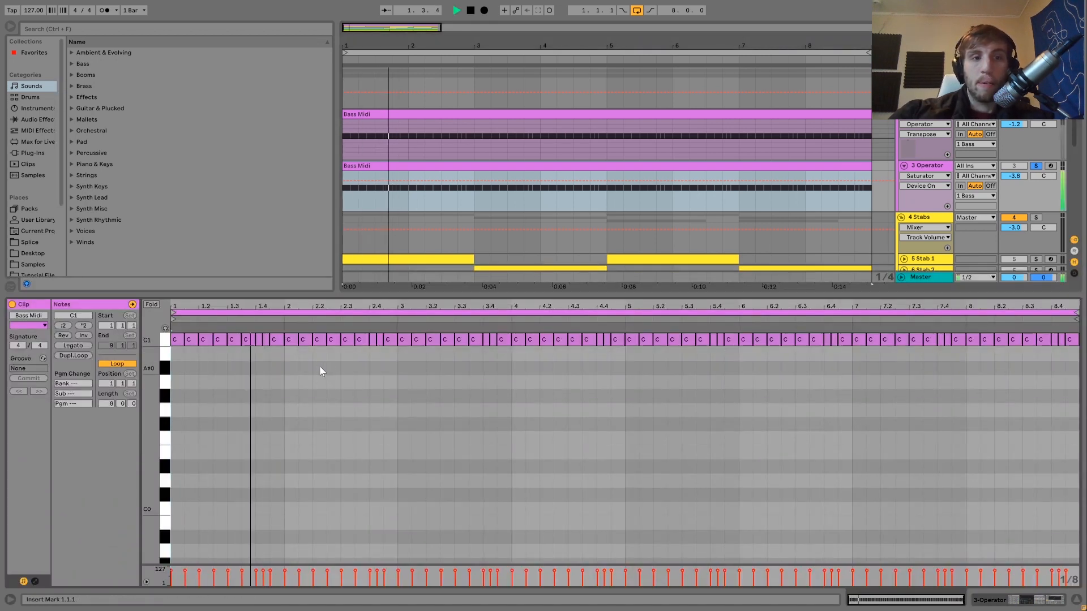
{"action": "key", "text": "space"}
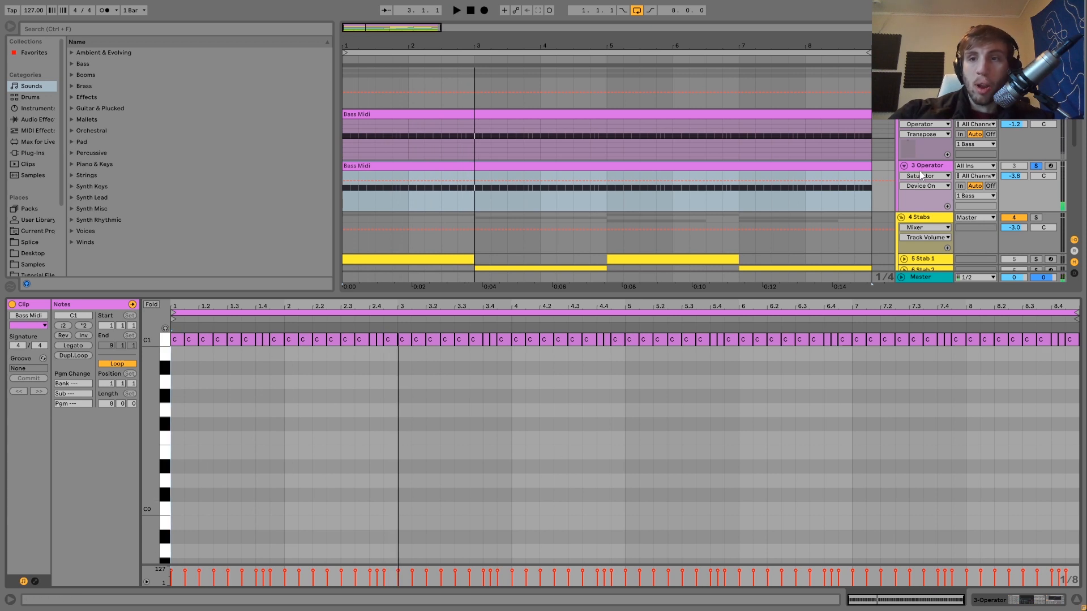
- Return to the device display and audition both bass layers together, showing the 1 Bass group's effect chain
{"action": "key", "text": "shift+Tab"}
{"action": "key", "text": "space"}
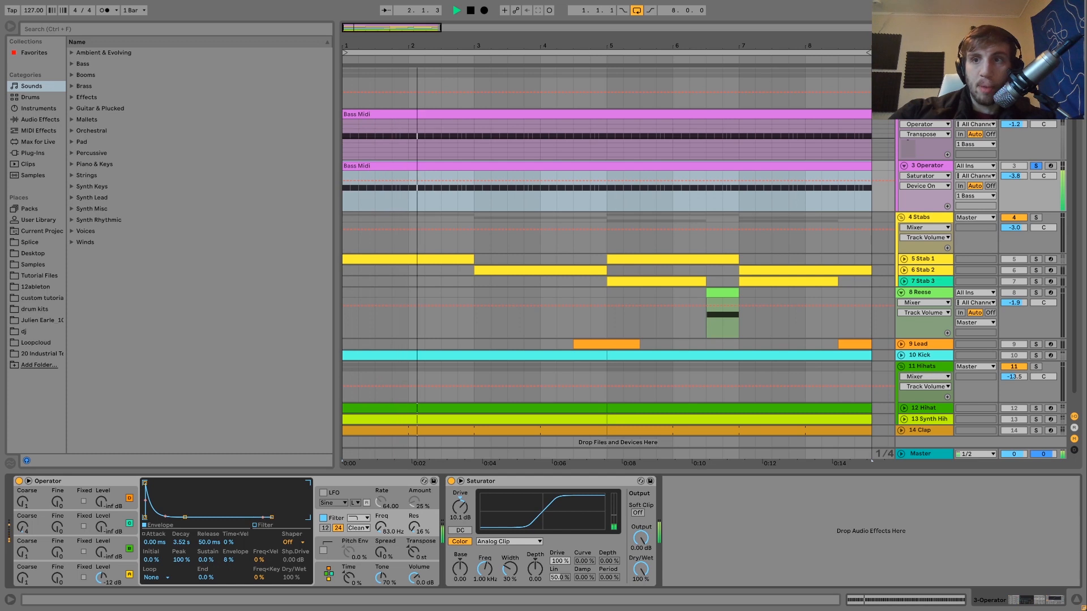
{"action": "left_click", "coordinate": [928, 73]}
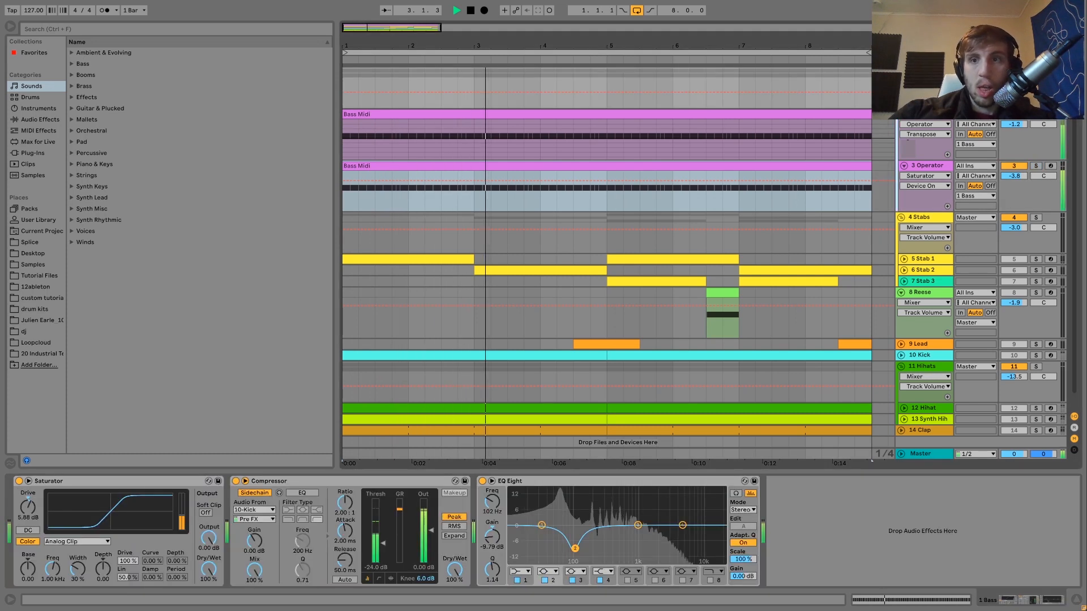
{"action": "key", "text": "space"}
{"action": "key", "text": "space"}
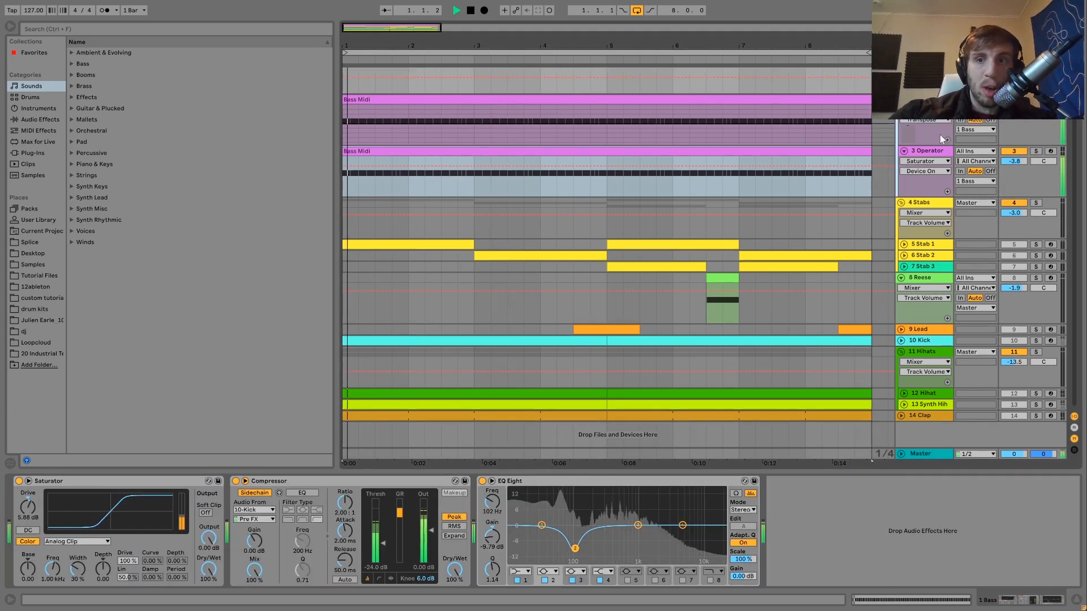
{"action": "left_click", "coordinate": [940, 166]}
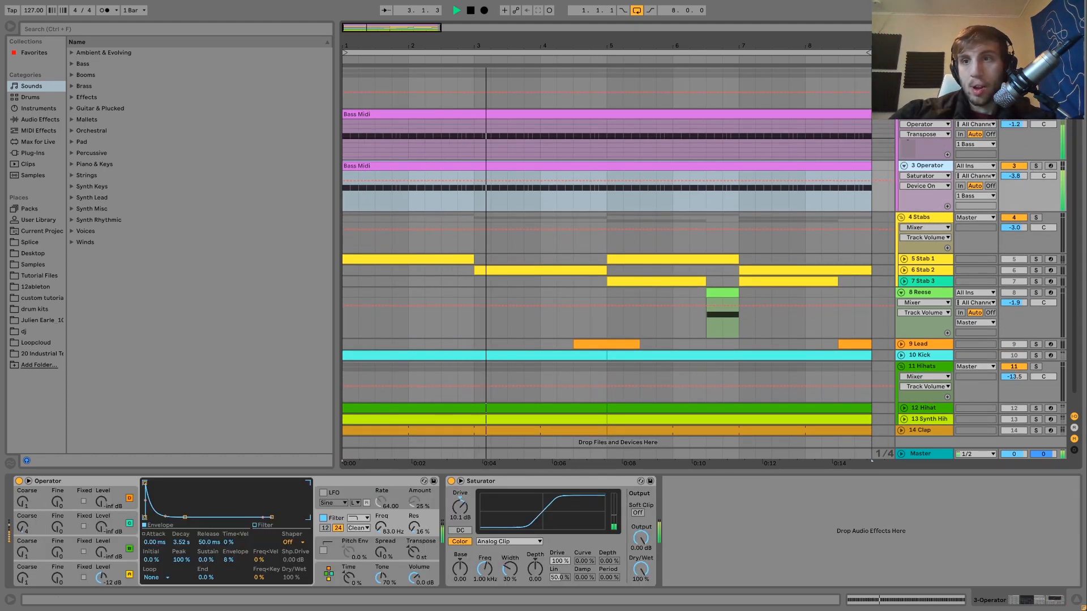
{"action": "left_click", "coordinate": [928, 73]}
{"action": "key", "text": "space"}
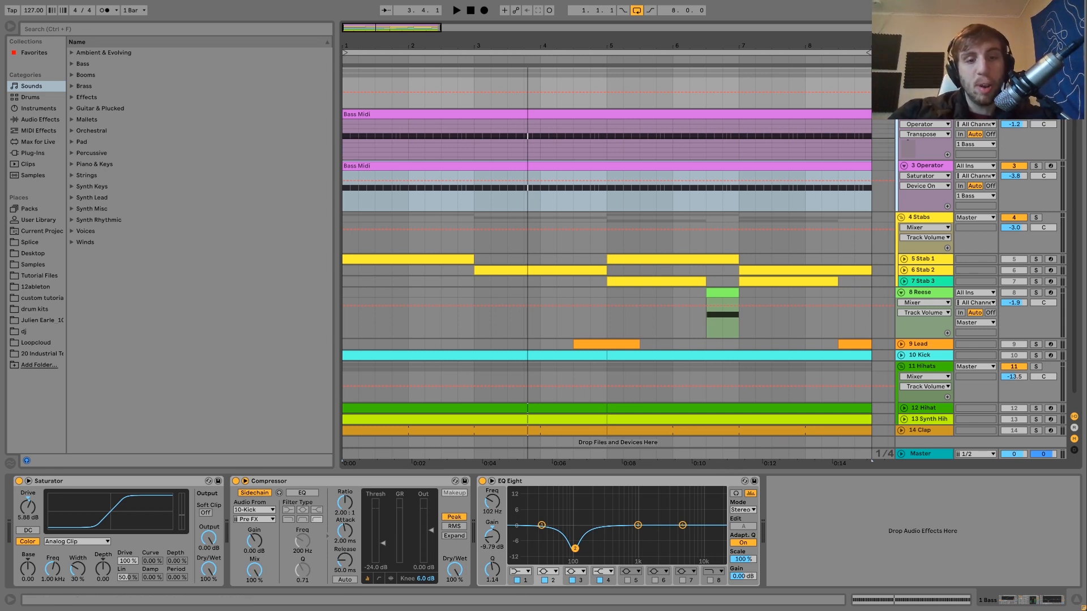
- Bypass the 1 Bass group's Saturator, Compressor and EQ Eight, and re-enable them one by one during playback
{"action": "left_click", "coordinate": [483, 482]}
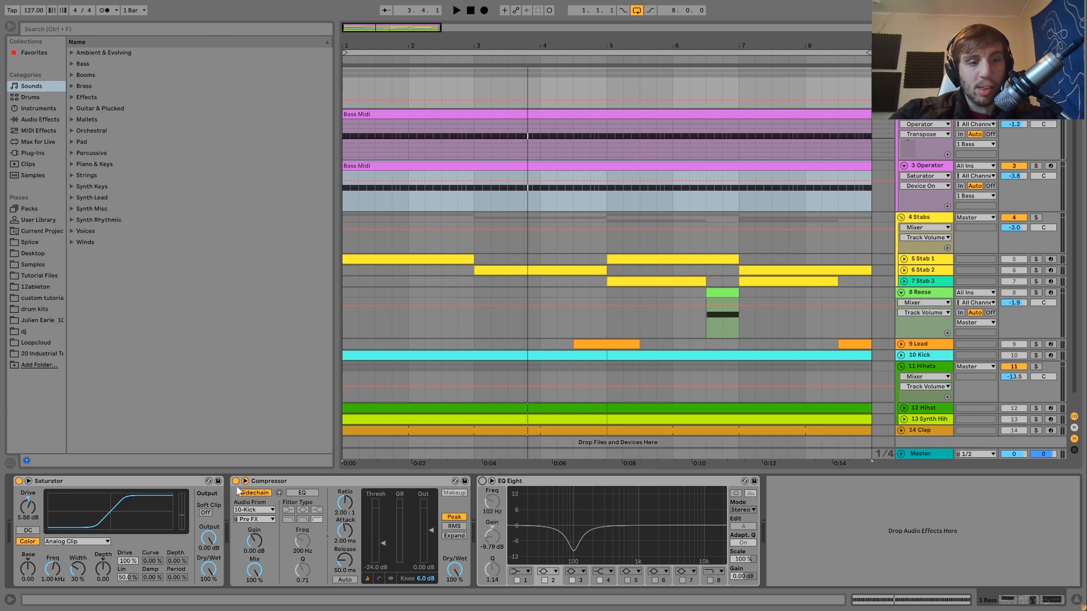
{"action": "left_click", "coordinate": [19, 481]}
{"action": "key", "text": "space"}
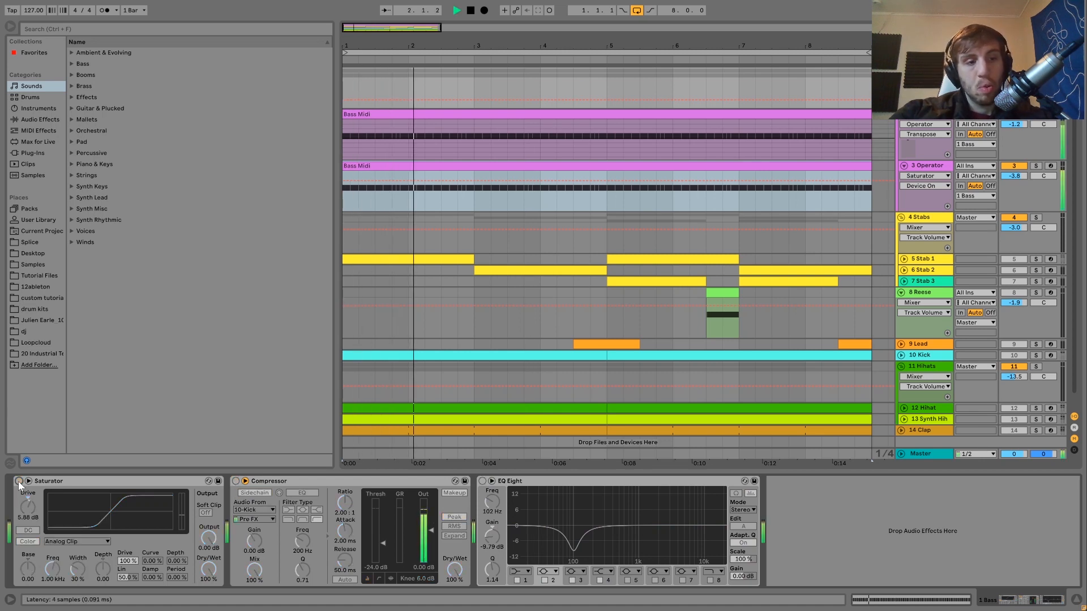
{"action": "left_click", "coordinate": [19, 481]}
{"action": "left_click", "coordinate": [236, 481]}
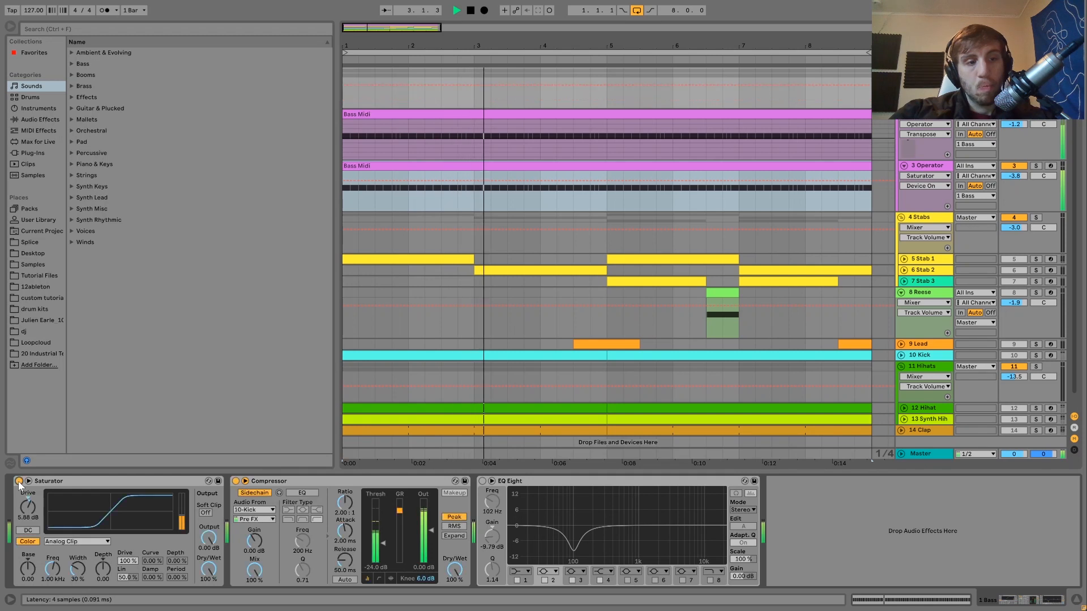
{"action": "left_click", "coordinate": [483, 482]}
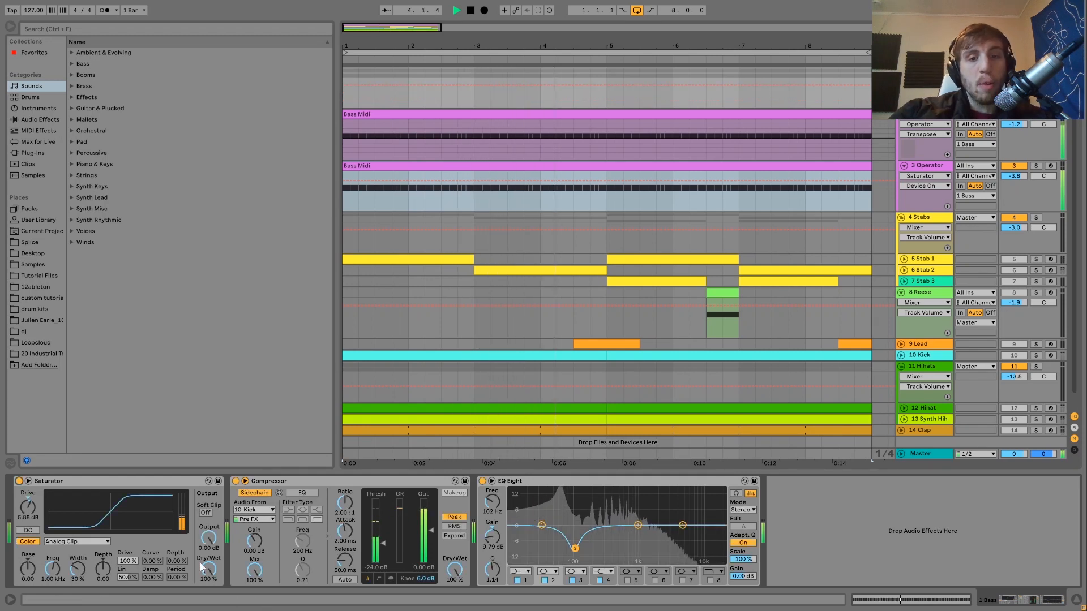
{"action": "key", "text": "space"}
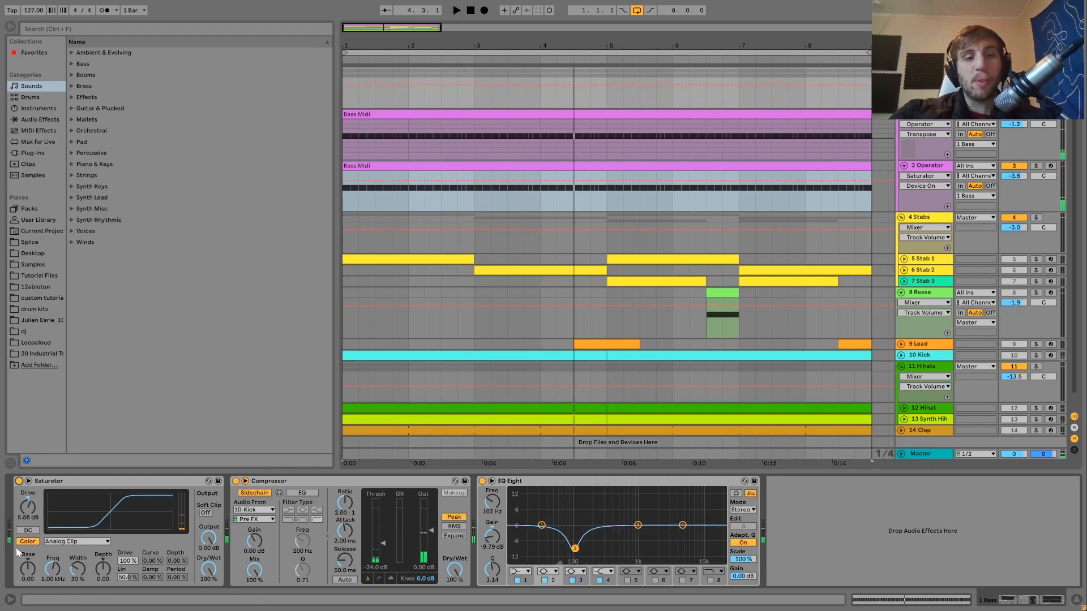
- Play the bass within the full mix, and solo the 1 Bass group again
{"action": "key", "text": "space"}
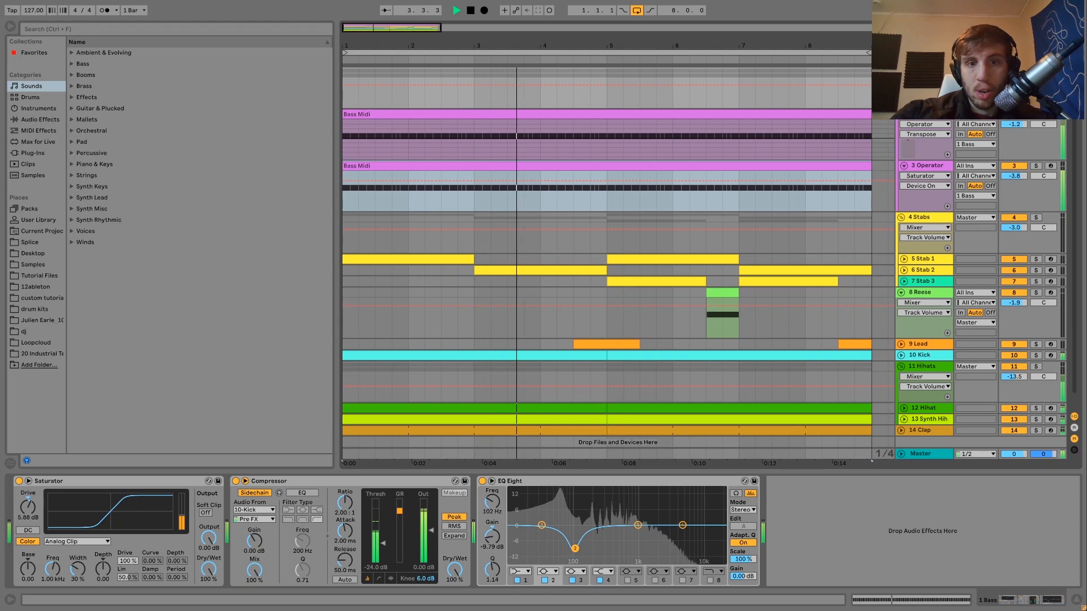
{"action": "key", "text": "s"}
{"action": "key", "text": "space"}
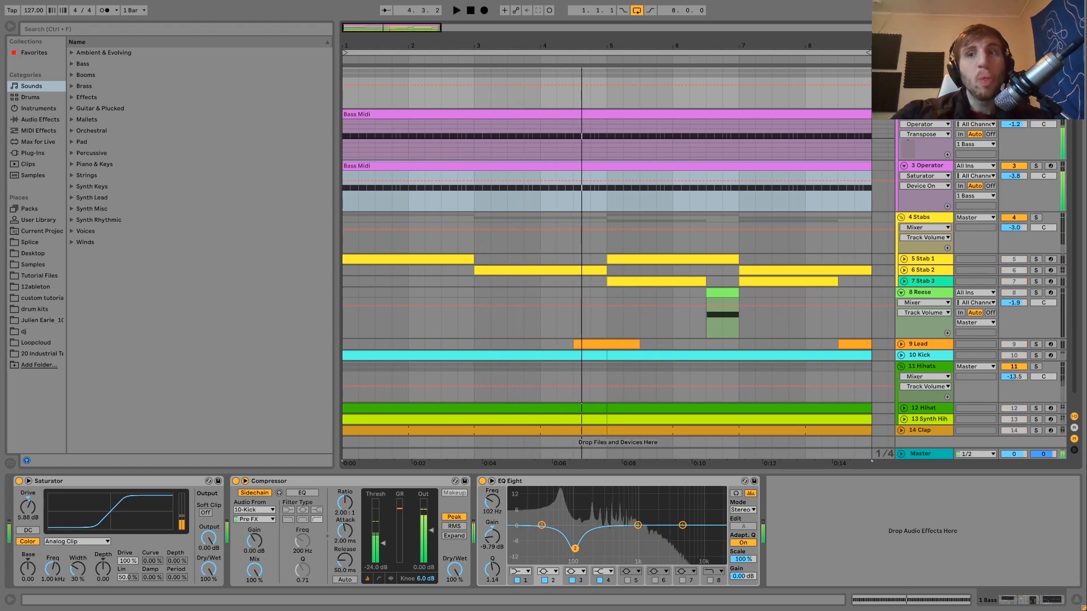
- Compare the 1 Bass group with its Saturator off and on while watching the EQ Eight spectrum
{"action": "left_click", "coordinate": [19, 482]}
{"action": "key", "text": "space"}
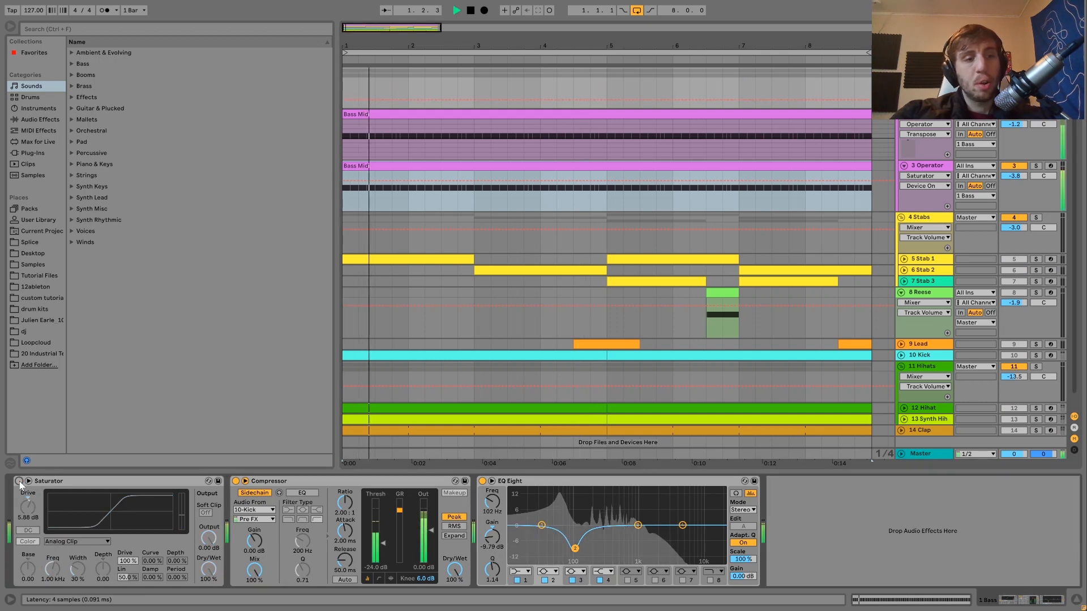
{"action": "left_click", "coordinate": [19, 481]}
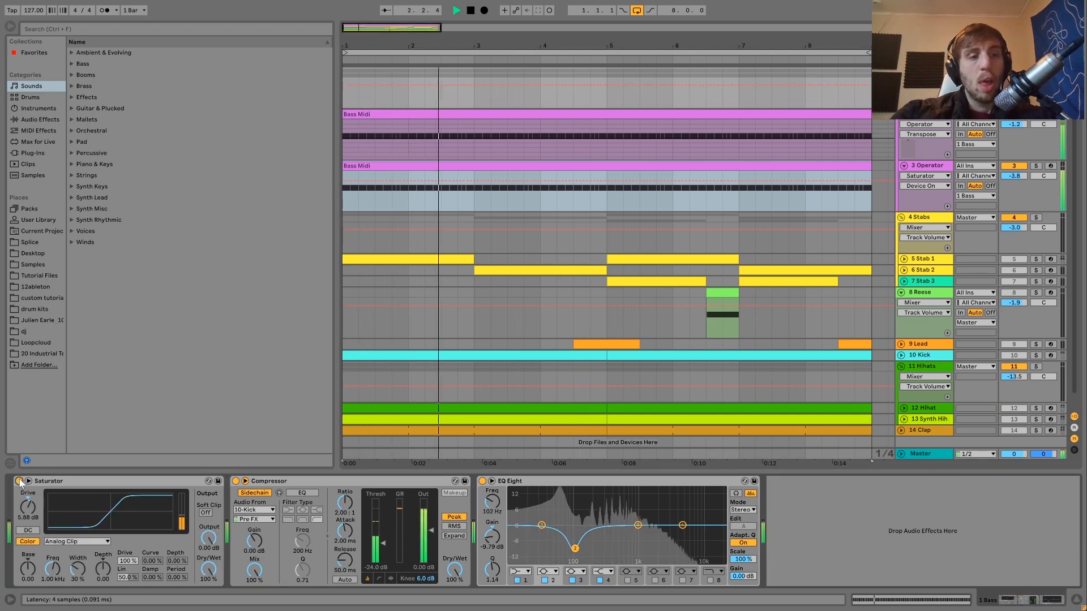
{"action": "key", "text": "space"}
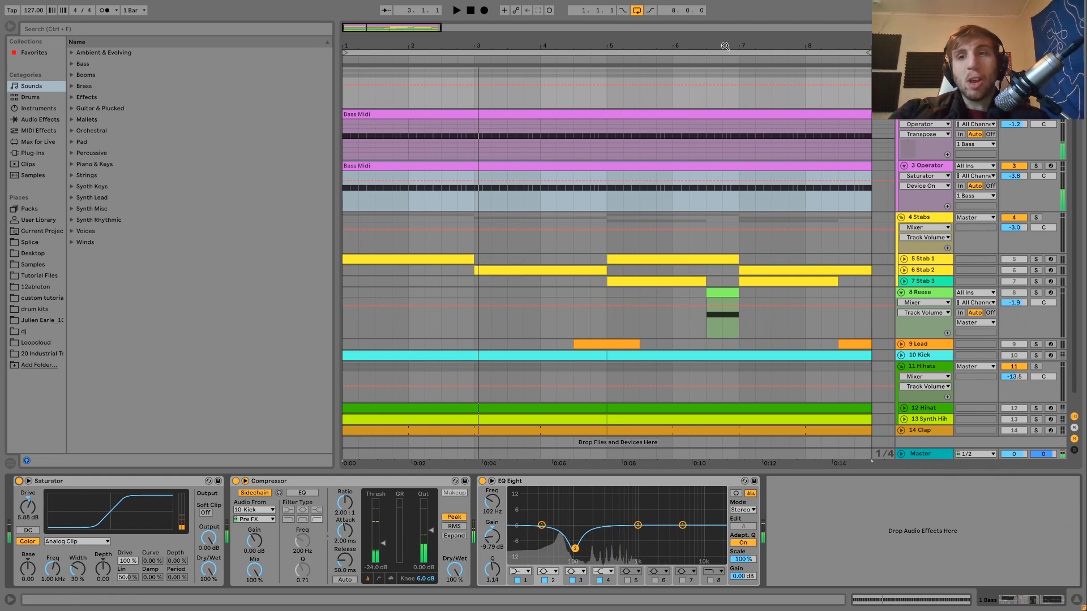
- Select the 1 Bass group's Saturator and audition the soloed bass with its effect chain
{"action": "key", "text": "space"}
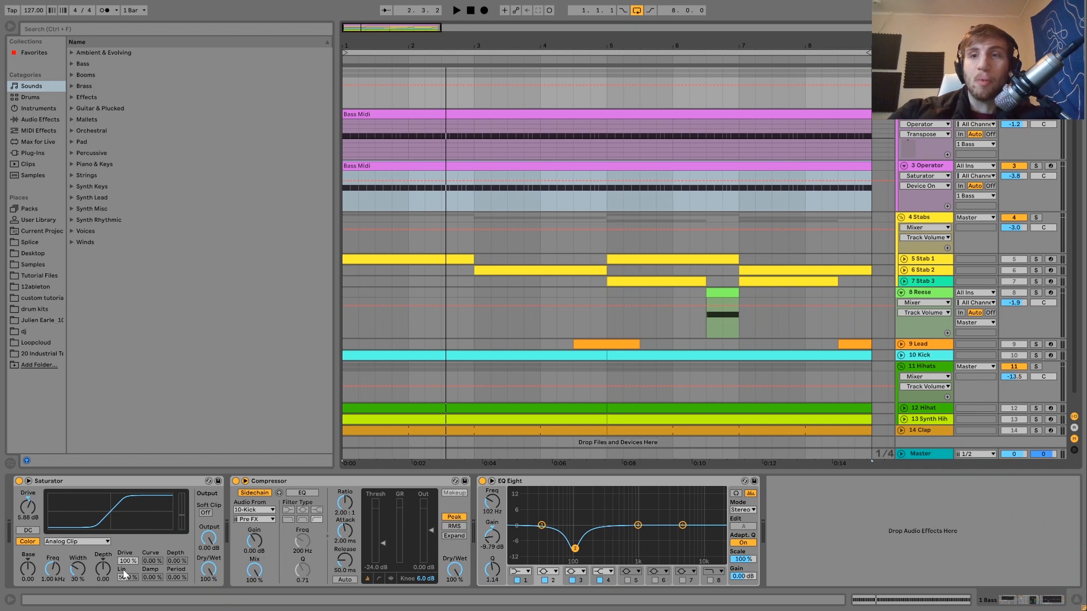
{"action": "left_click", "coordinate": [192, 484]}
{"action": "key", "text": "space"}
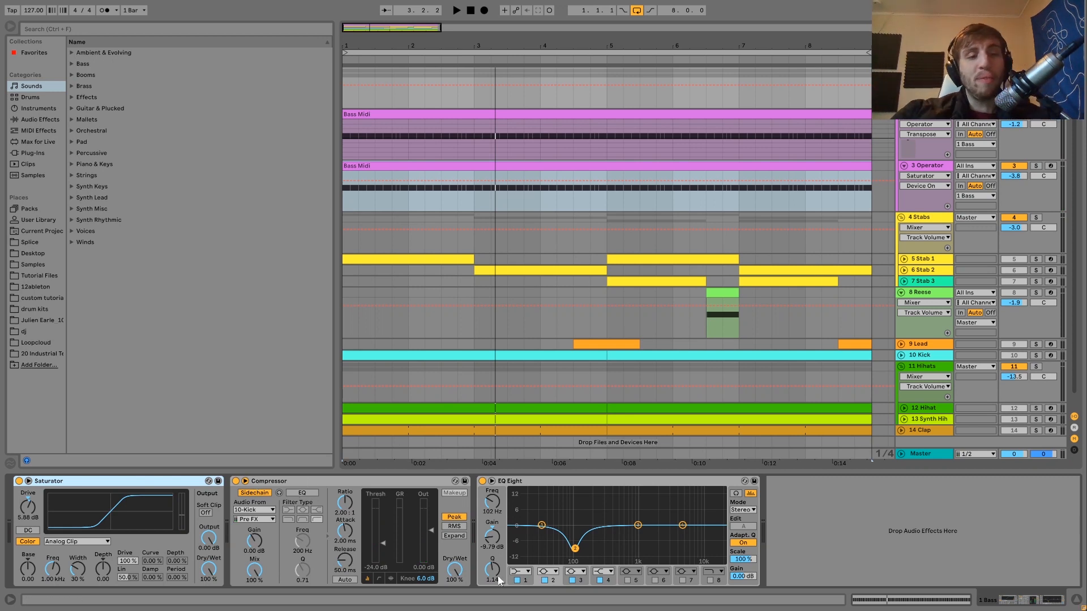
{"action": "key", "text": "space"}
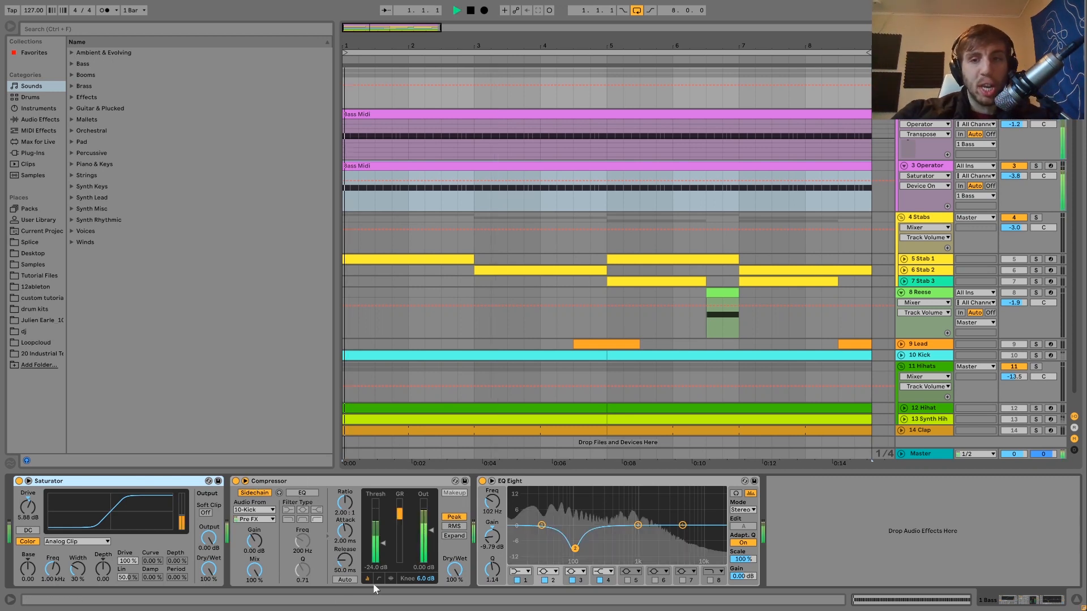
- Compare the sidechained bass with the 10 Kick track soloed and unsoloed during playback
{"action": "left_click", "coordinate": [1035, 355]}
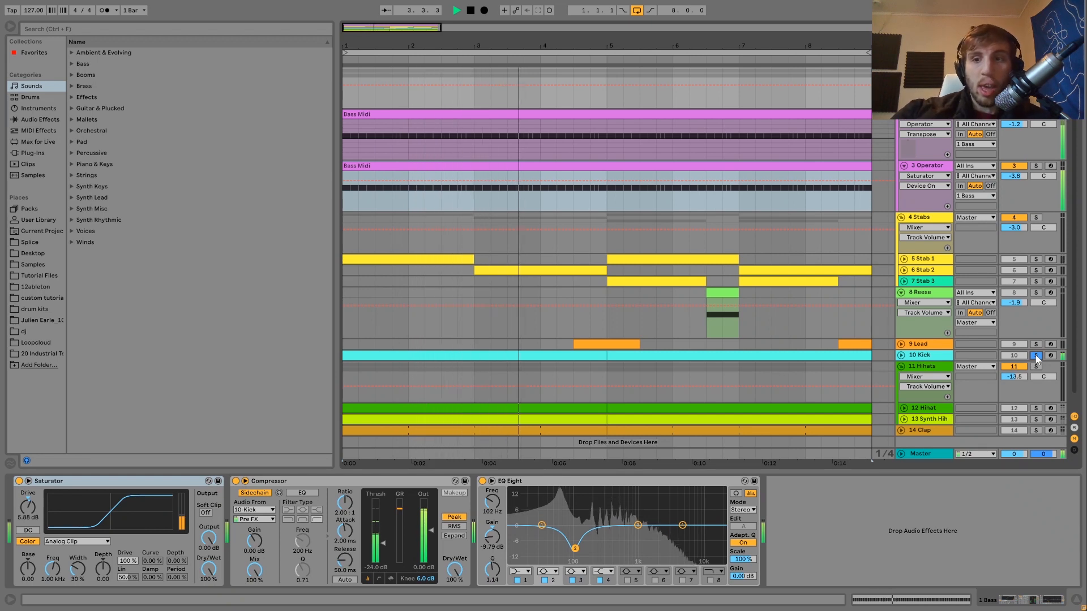
{"action": "left_click", "coordinate": [1036, 357]}
{"action": "key", "text": "space"}
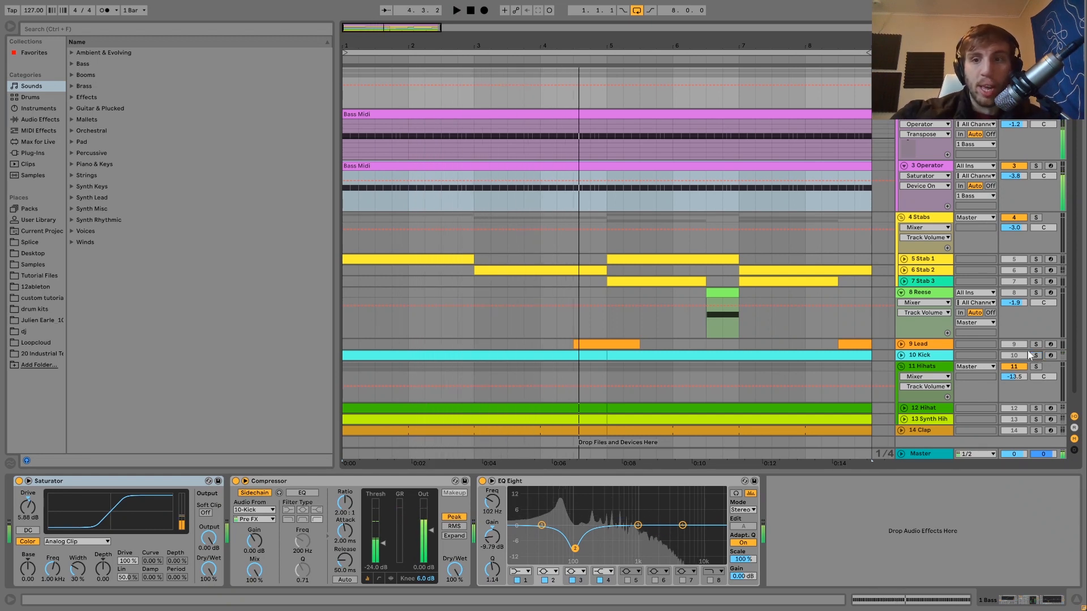
{"action": "key", "text": "space"}
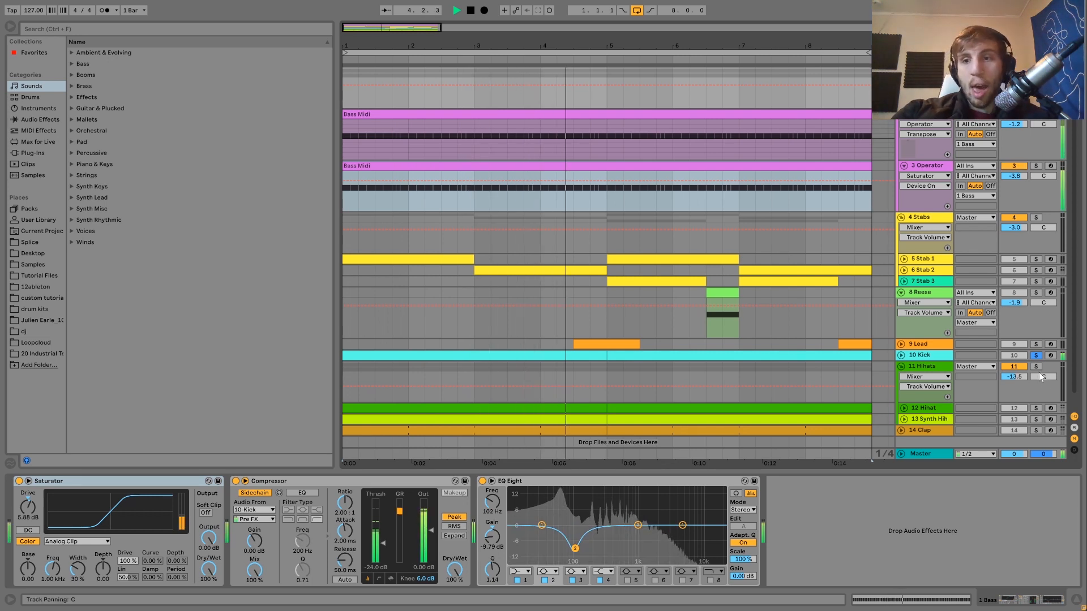
{"action": "key", "text": "space"}
{"action": "key", "text": "space"}
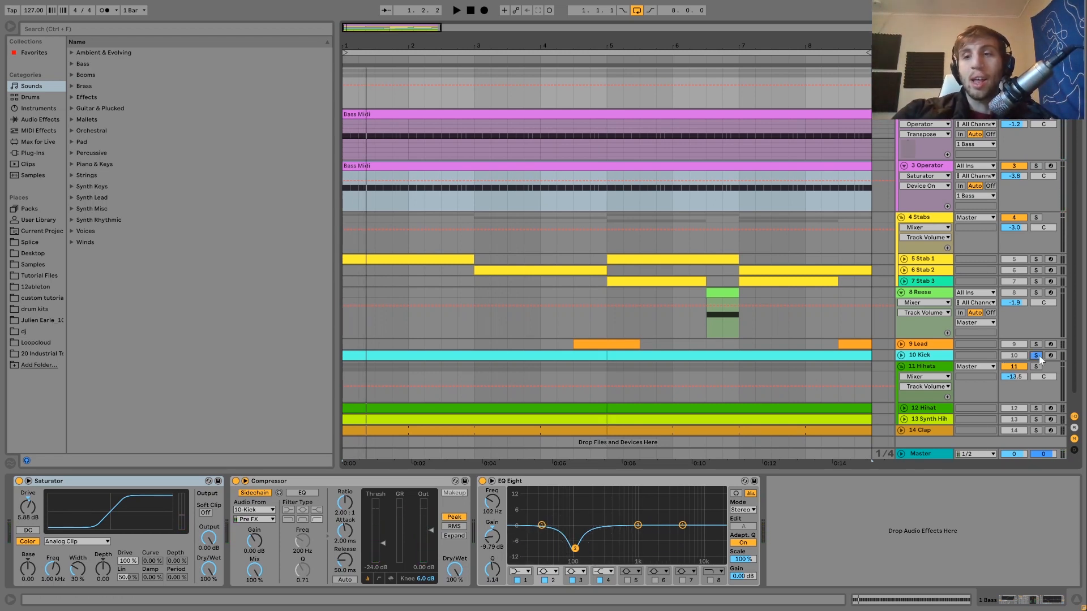
{"action": "key", "text": "space"}
{"action": "left_click", "coordinate": [1038, 357]}
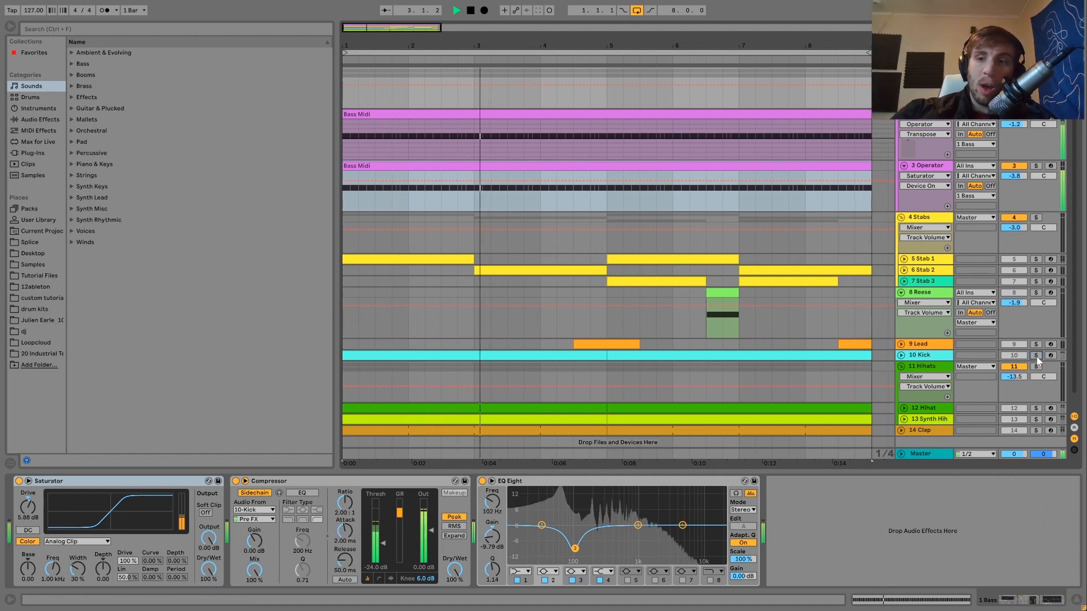
{"action": "key", "text": "space"}
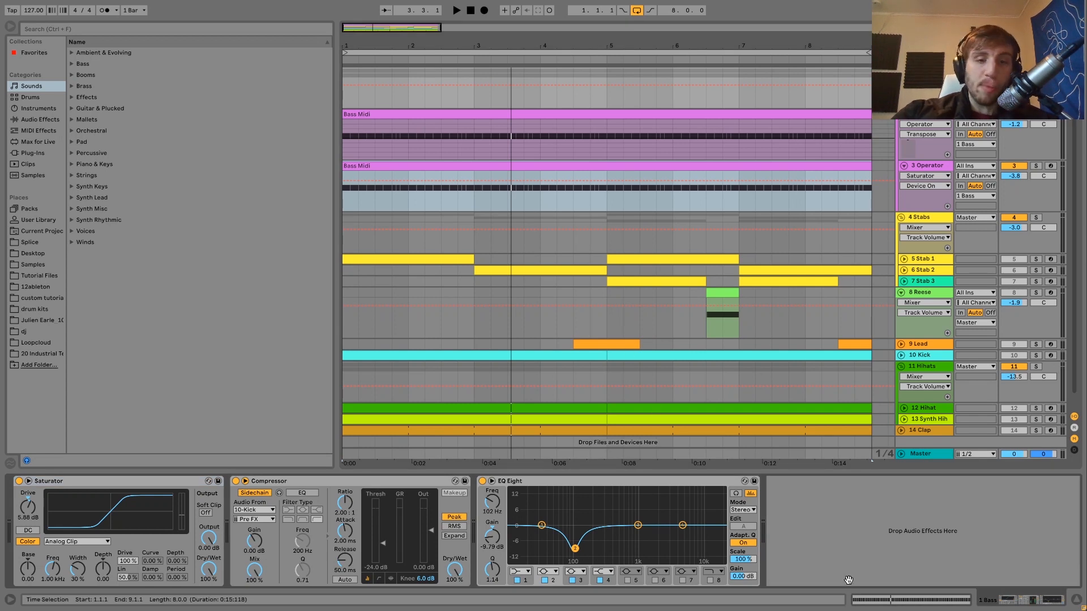
- Compare the bass with EQ Eight bypassed and enabled, alone and with 10 Kick soloed, and leave the EQ on and the kick unsoloed
{"action": "left_click", "coordinate": [482, 482]}
{"action": "key", "text": "space"}
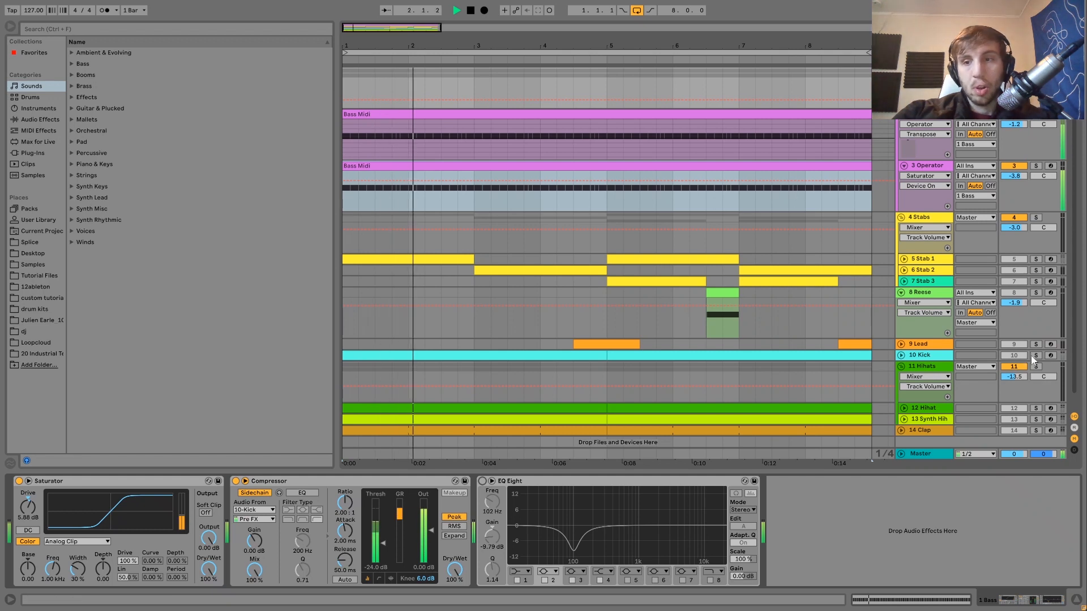
{"action": "left_click", "coordinate": [482, 481]}
{"action": "left_click", "coordinate": [1036, 356]}
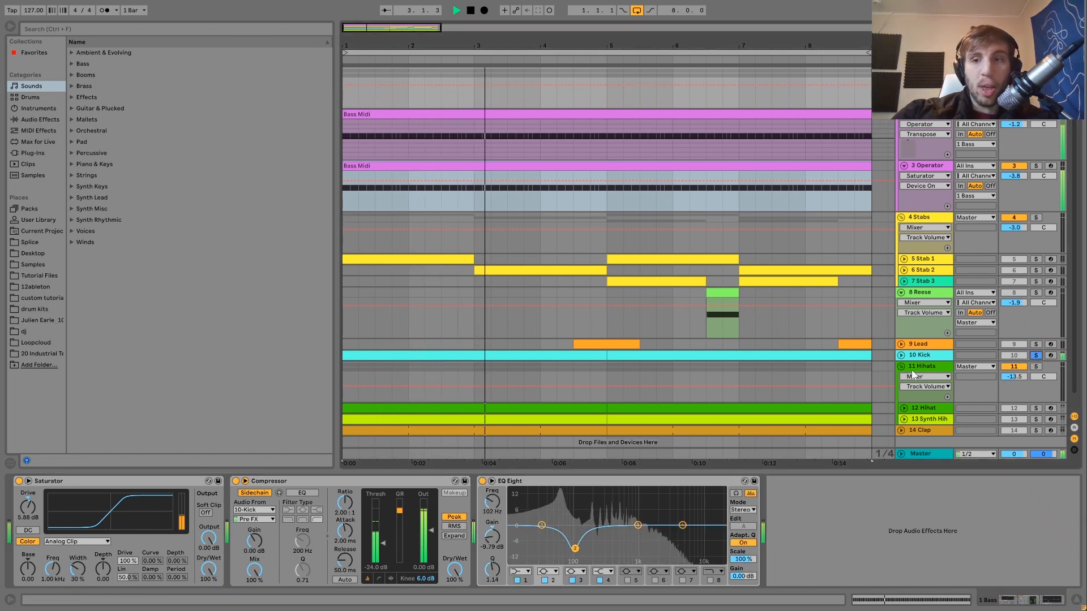
{"action": "left_click", "coordinate": [483, 482]}
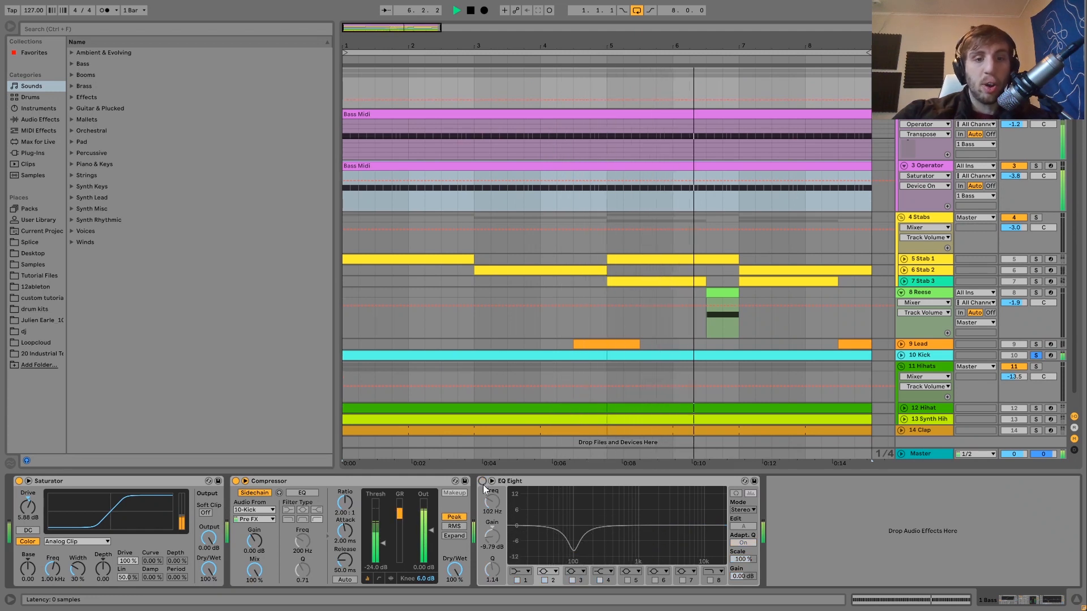
{"action": "key", "text": "ctrl+z"}
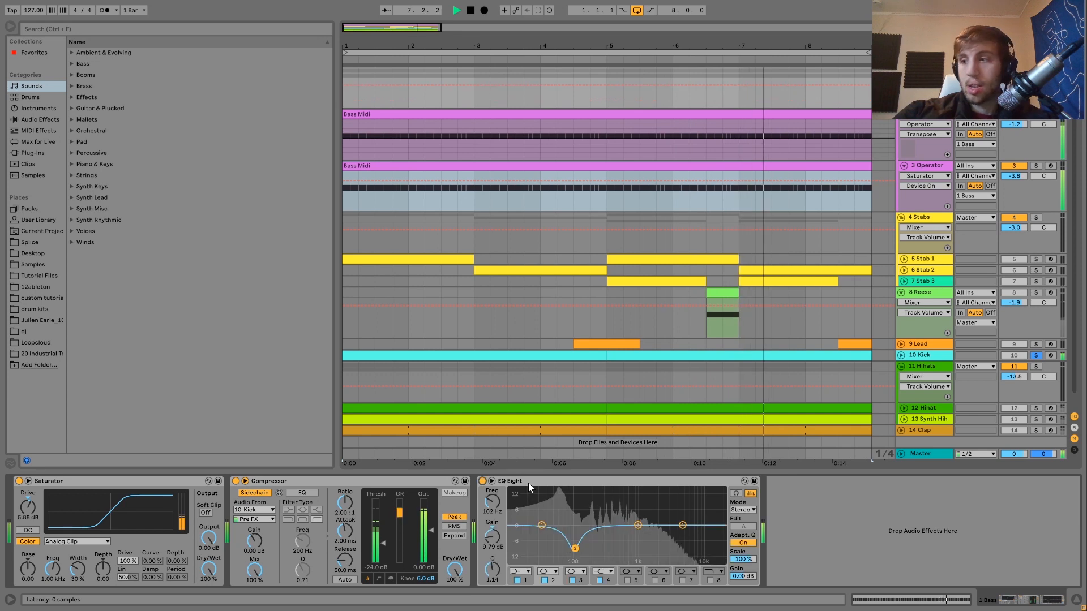
{"action": "left_click", "coordinate": [1037, 356]}
{"action": "key", "text": "space"}
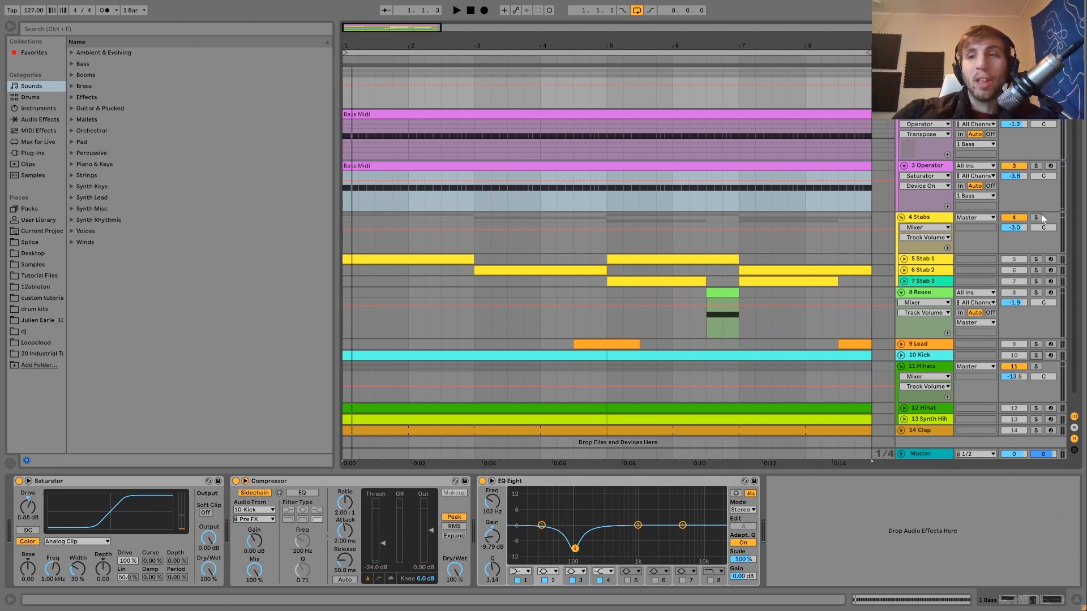
- Solo and play the 4 Stabs group while unfolding its Stab 1, Stab 2 and Stab 3 tracks
{"action": "left_click", "coordinate": [934, 216]}
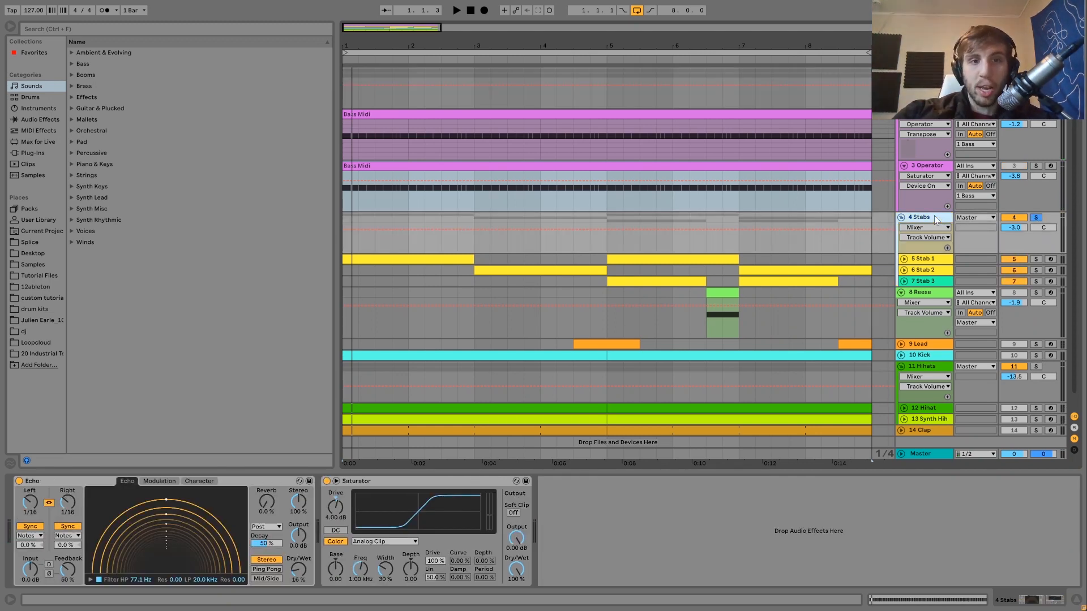
{"action": "key", "text": "space"}
{"action": "left_click", "coordinate": [904, 259]}
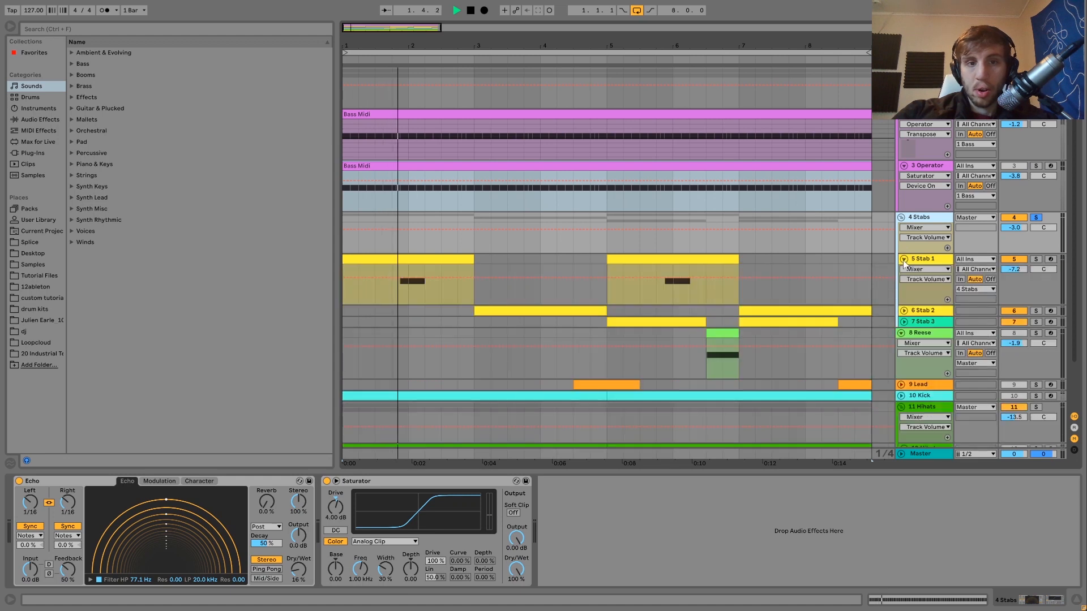
{"action": "left_click", "coordinate": [904, 311]}
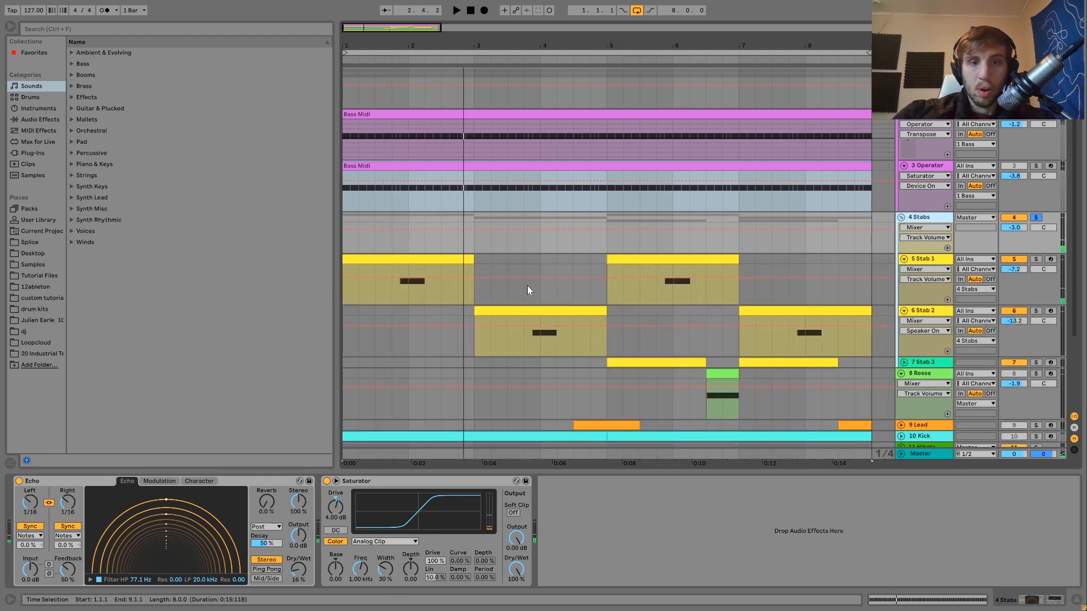
{"action": "left_click", "coordinate": [525, 286]}
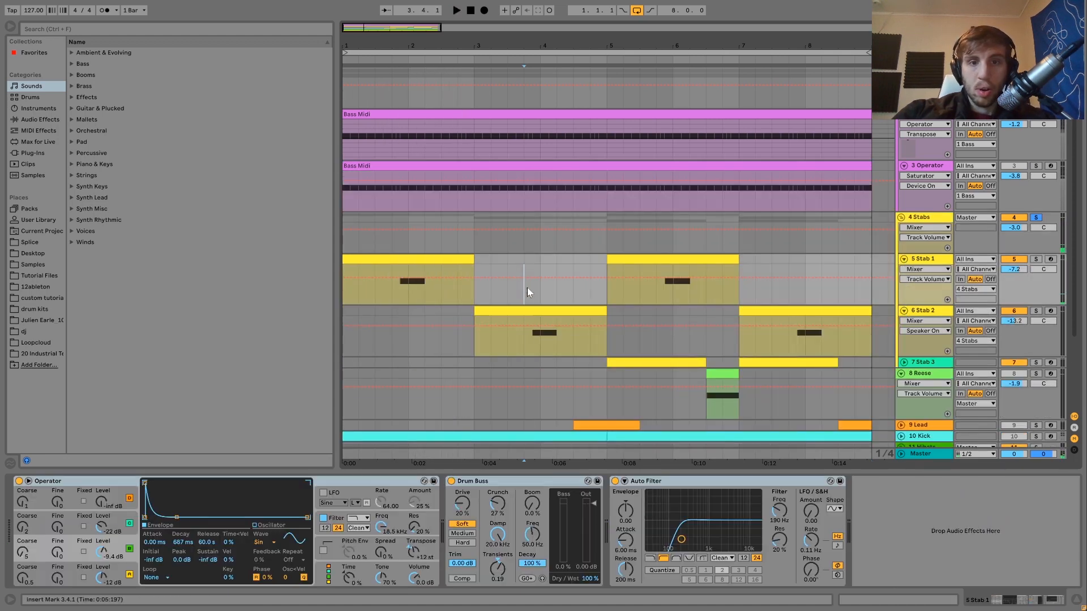
{"action": "left_click", "coordinate": [904, 362]}
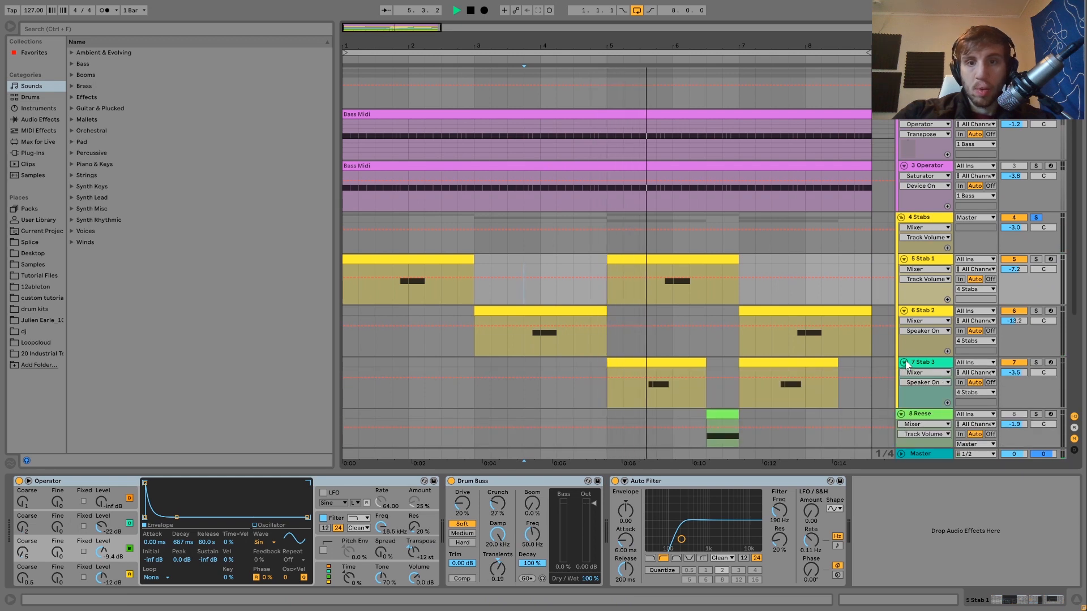
{"action": "key", "text": "space"}
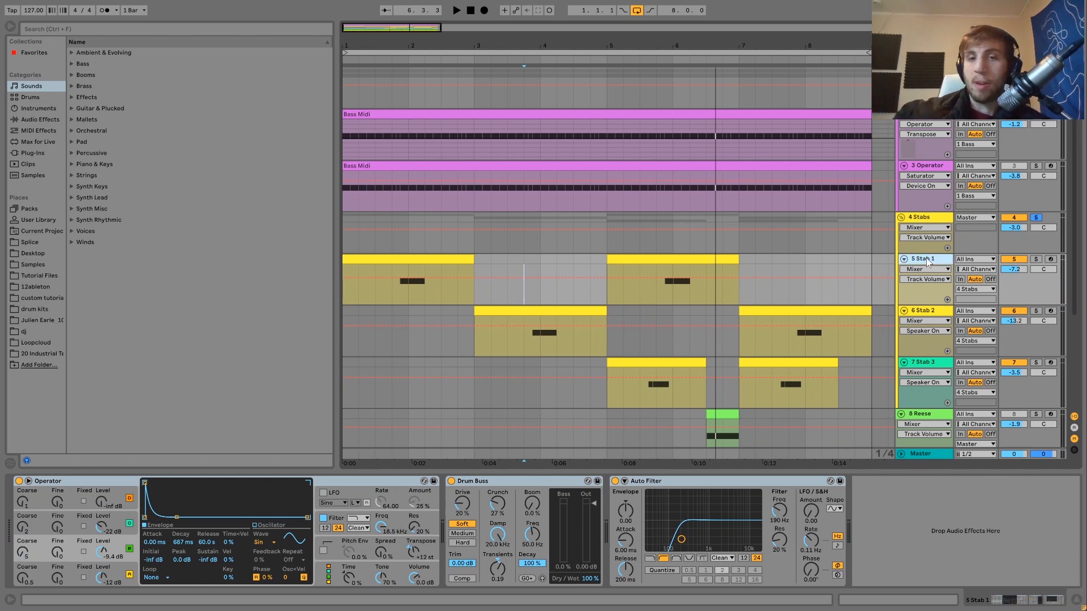
- Inspect the MIDI notes of the second Stab 1 clip, and return to the track's devices
{"action": "double_click", "coordinate": [687, 259]}
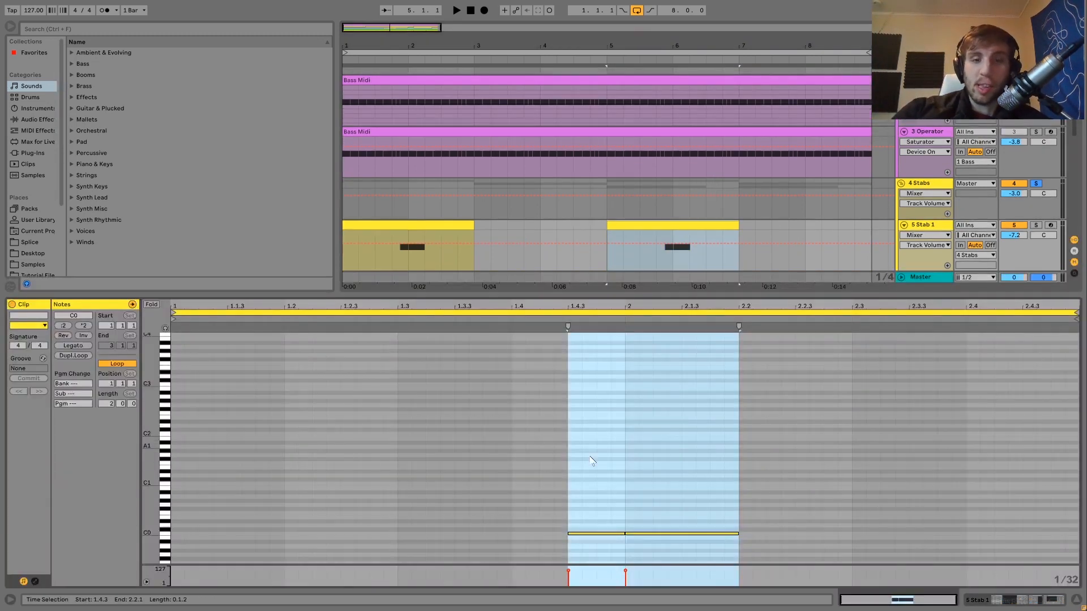
{"action": "left_click", "coordinate": [592, 525]}
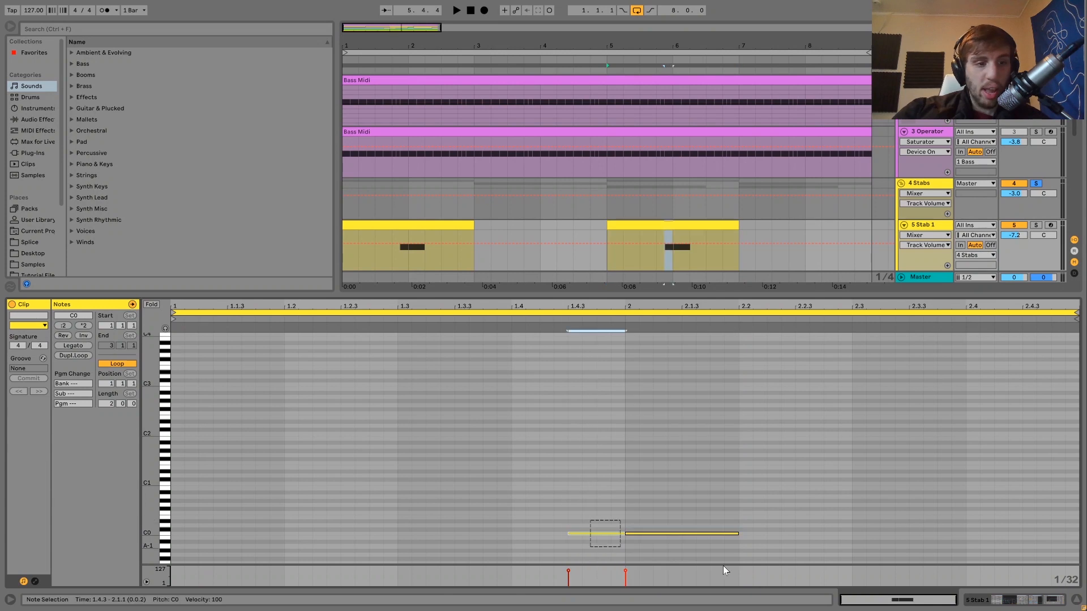
{"action": "left_click", "coordinate": [926, 226]}
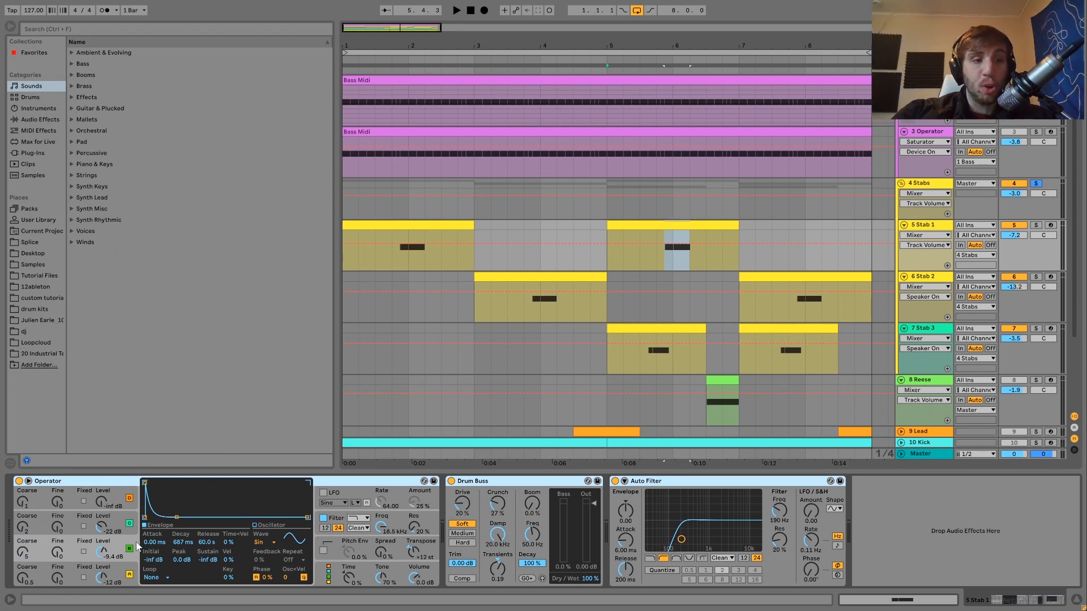
- Examine the settings of oscillators A, C and B in Stab 1's Operator
{"action": "left_click", "coordinate": [125, 573]}
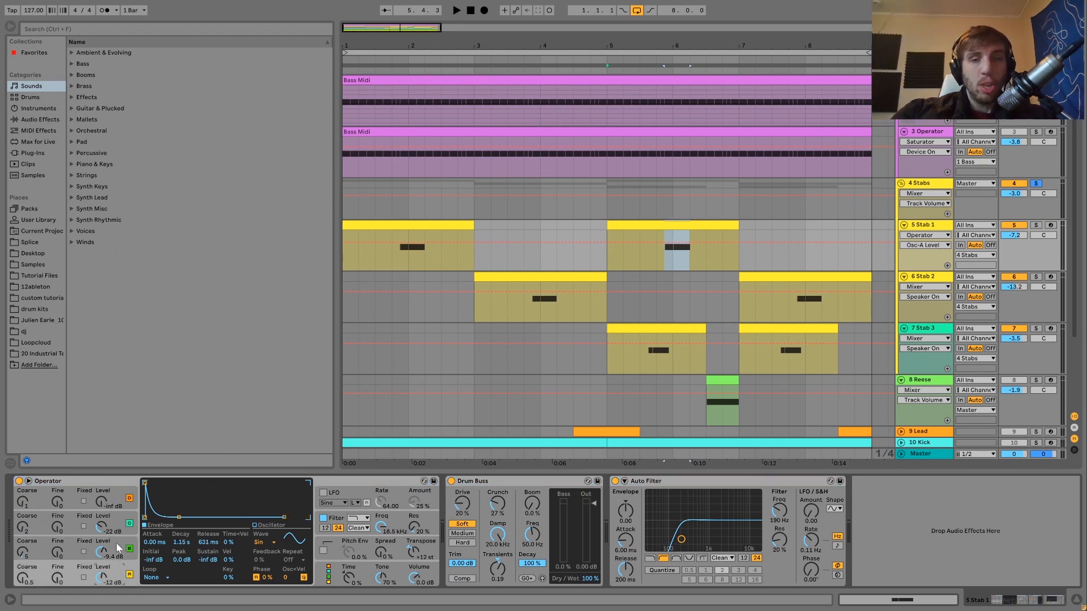
{"action": "left_click", "coordinate": [117, 544]}
{"action": "left_click", "coordinate": [118, 518]}
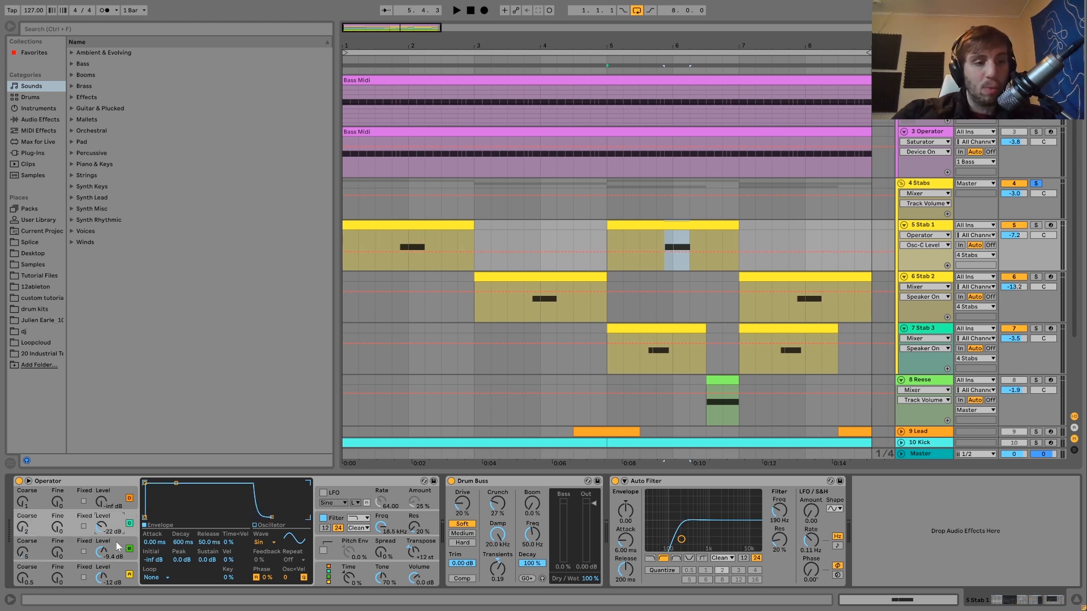
{"action": "left_click", "coordinate": [117, 543]}
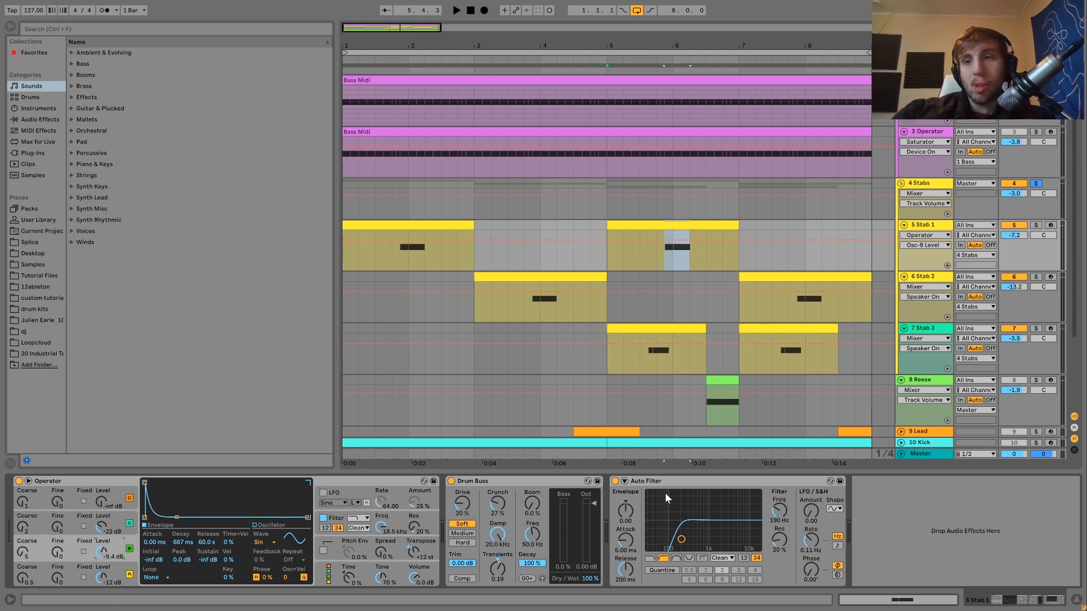
- Solo and audition Stab 2 from its first clip, examining its Operator's oscillators A and B and filter envelope
{"action": "left_click", "coordinate": [934, 277]}
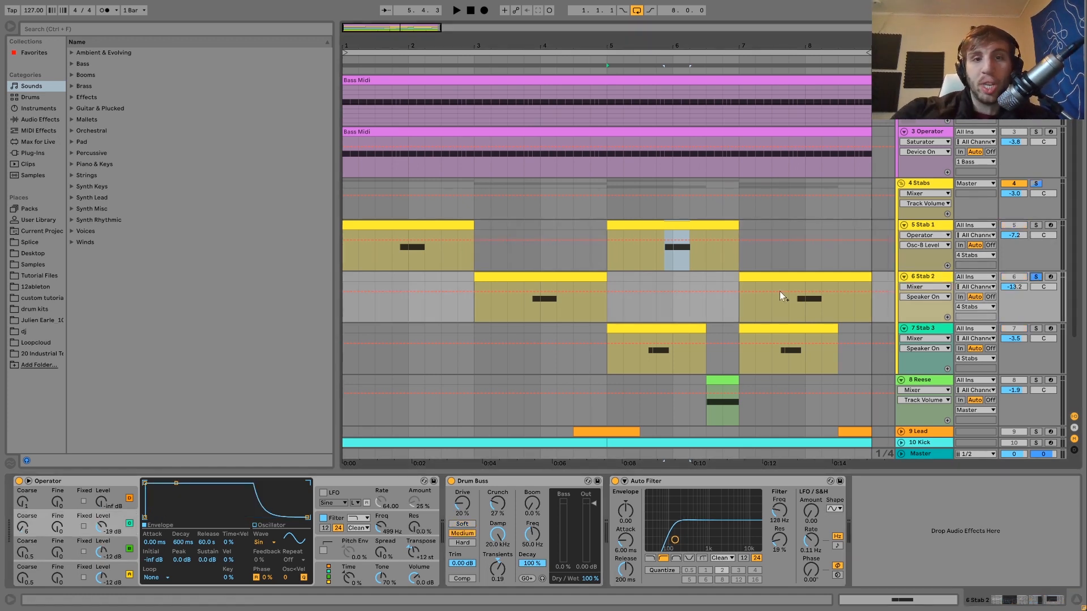
{"action": "left_click", "coordinate": [525, 304]}
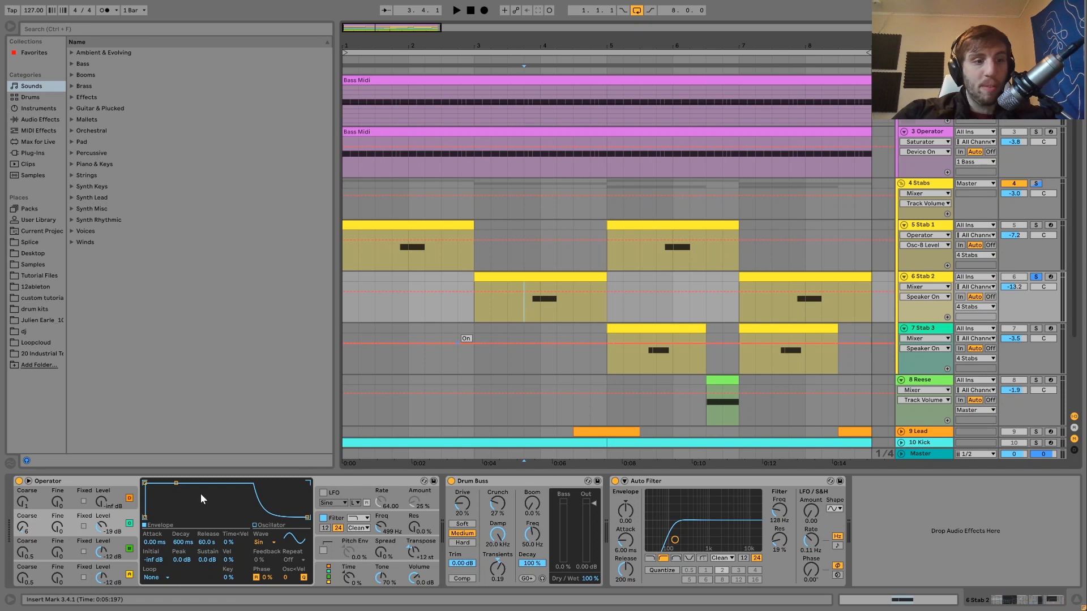
{"action": "left_click", "coordinate": [129, 570]}
{"action": "left_click", "coordinate": [120, 545]}
{"action": "key", "text": "space"}
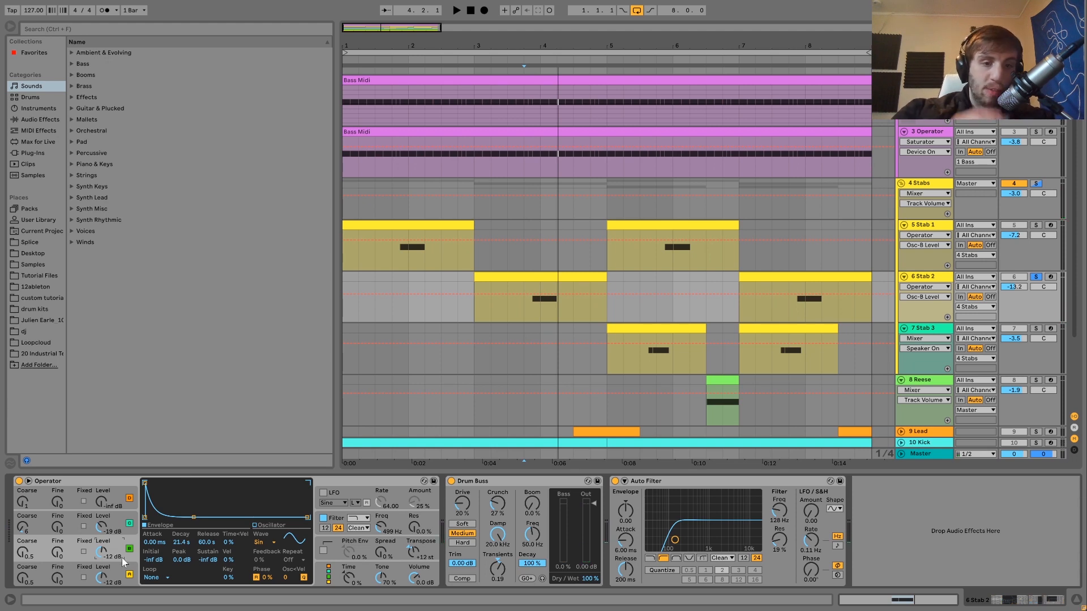
{"action": "left_click", "coordinate": [332, 521]}
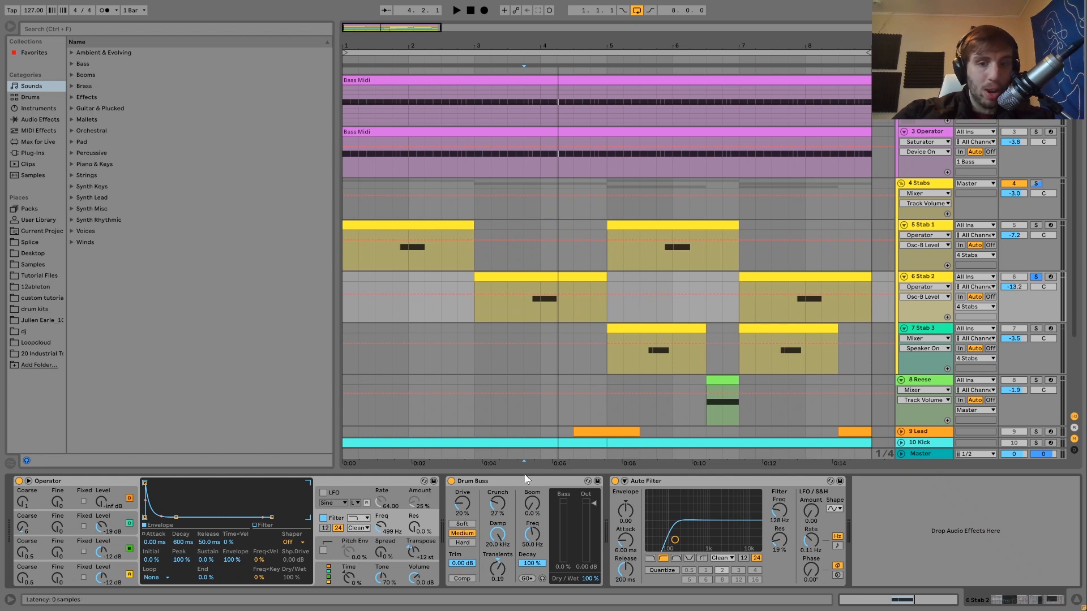
- Solo Stab 3 and play it from within its first clip
{"action": "left_click", "coordinate": [1036, 329]}
{"action": "key", "text": "space"}
{"action": "left_click", "coordinate": [639, 369]}
{"action": "key", "text": "space"}
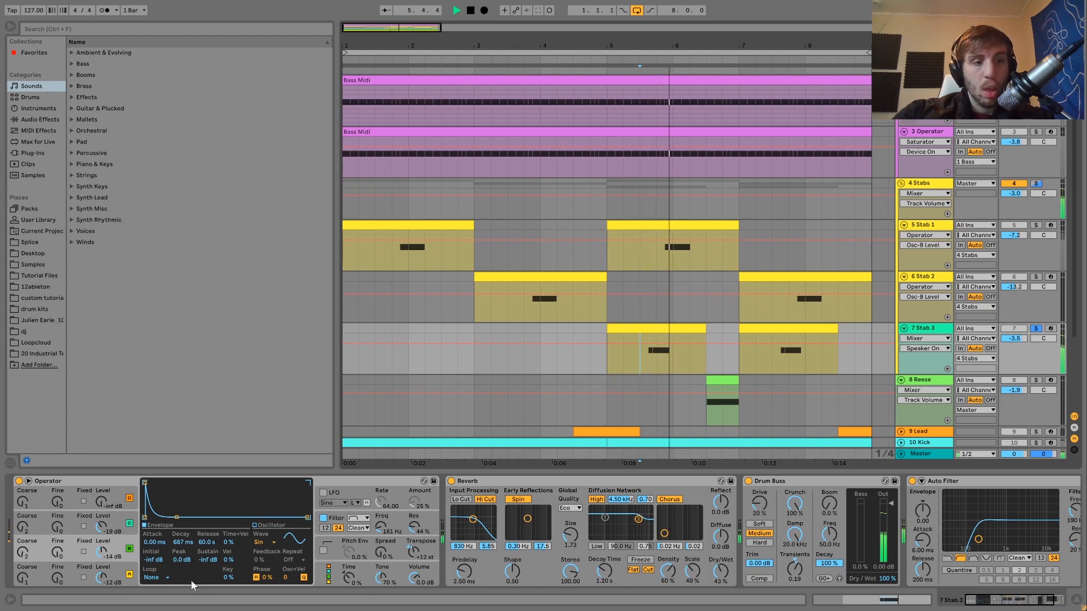
- Examine the settings of oscillators A, B and C in Stab 3's Operator
{"action": "left_click", "coordinate": [117, 570]}
{"action": "left_click", "coordinate": [117, 551]}
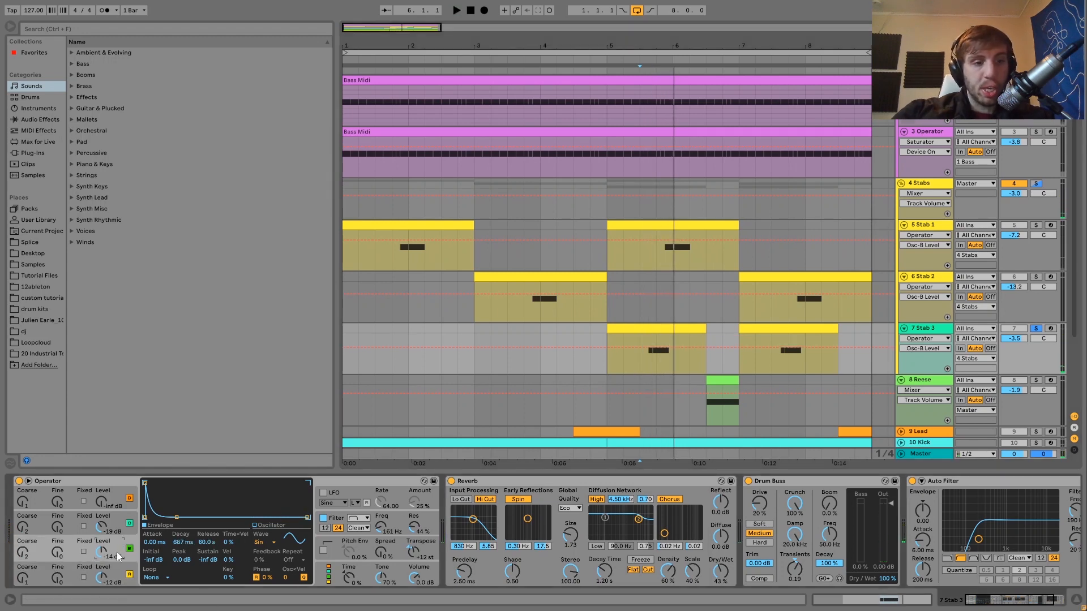
{"action": "left_click", "coordinate": [115, 528]}
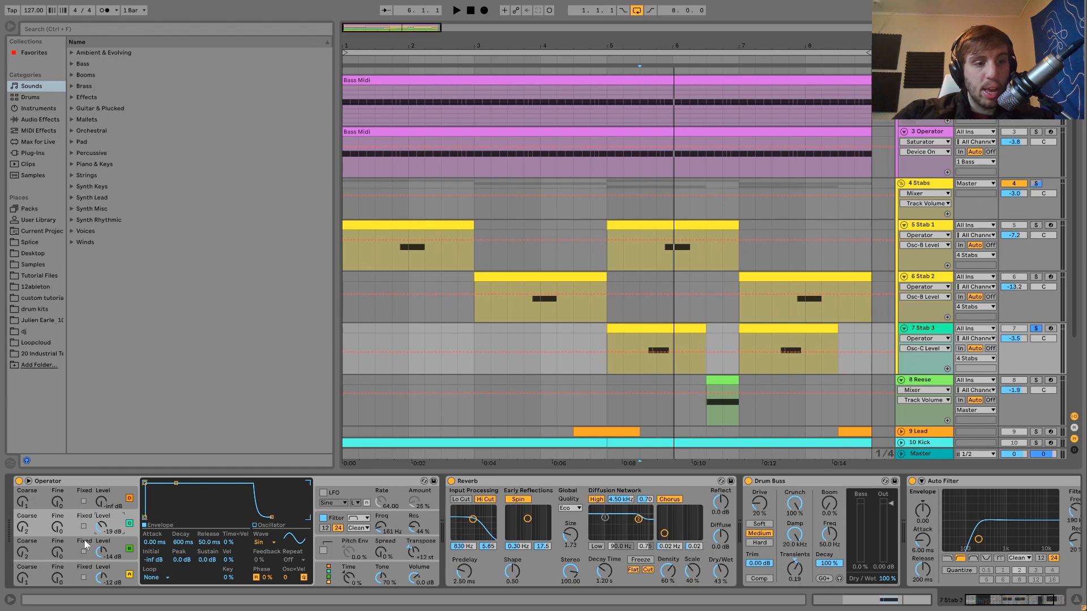
- Show the filter envelope of Stab 3's Operator and compare the sound with the filter off and on
{"action": "left_click", "coordinate": [340, 520]}
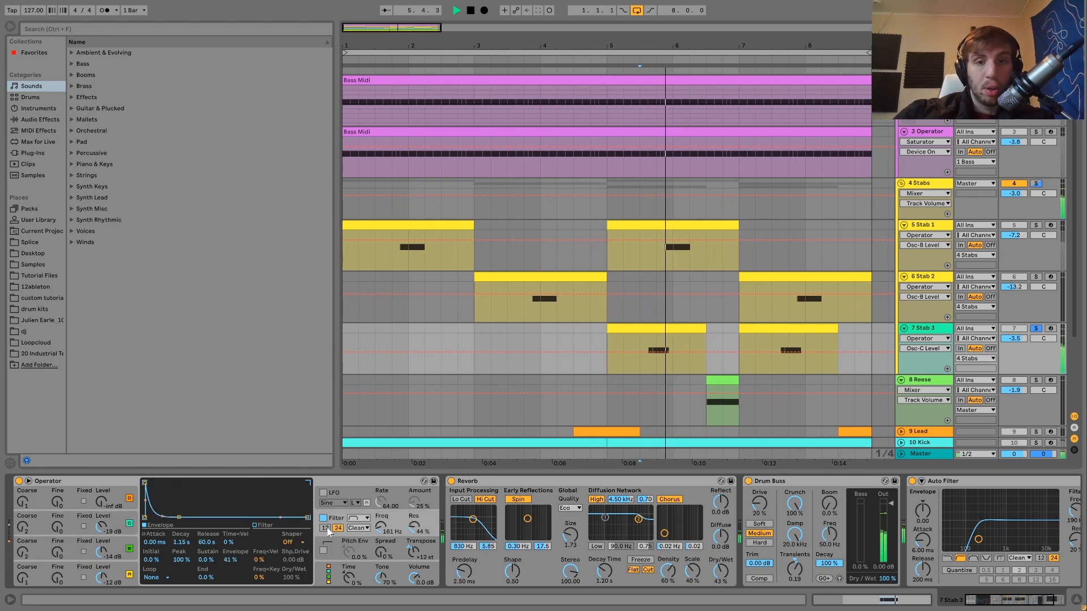
{"action": "left_click", "coordinate": [323, 518]}
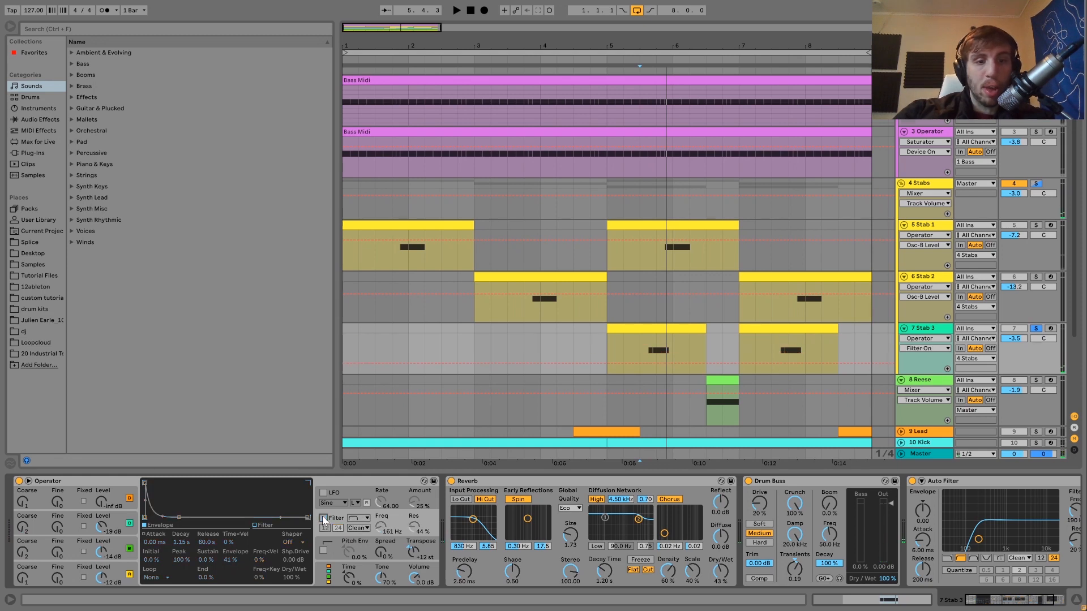
{"action": "key", "text": "space"}
{"action": "left_click", "coordinate": [324, 518]}
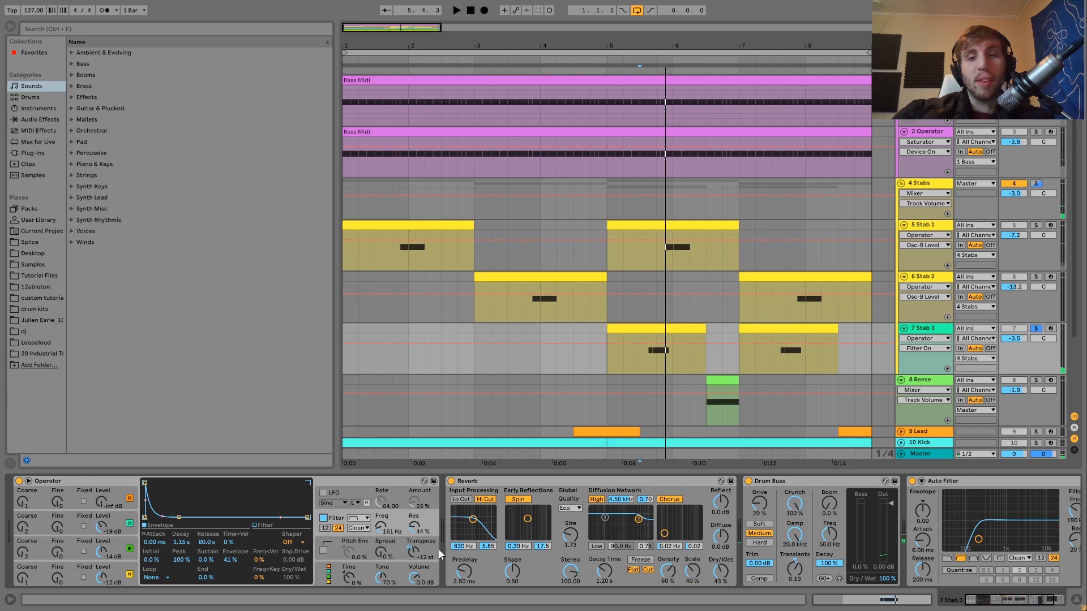
- Audition Stab 3 with its Reverb, Drum Buss and Auto Filter effects in view
{"action": "scroll", "coordinate": [435, 549], "scroll_direction": "right", "scroll_amount": 3}
{"action": "key", "text": "space"}
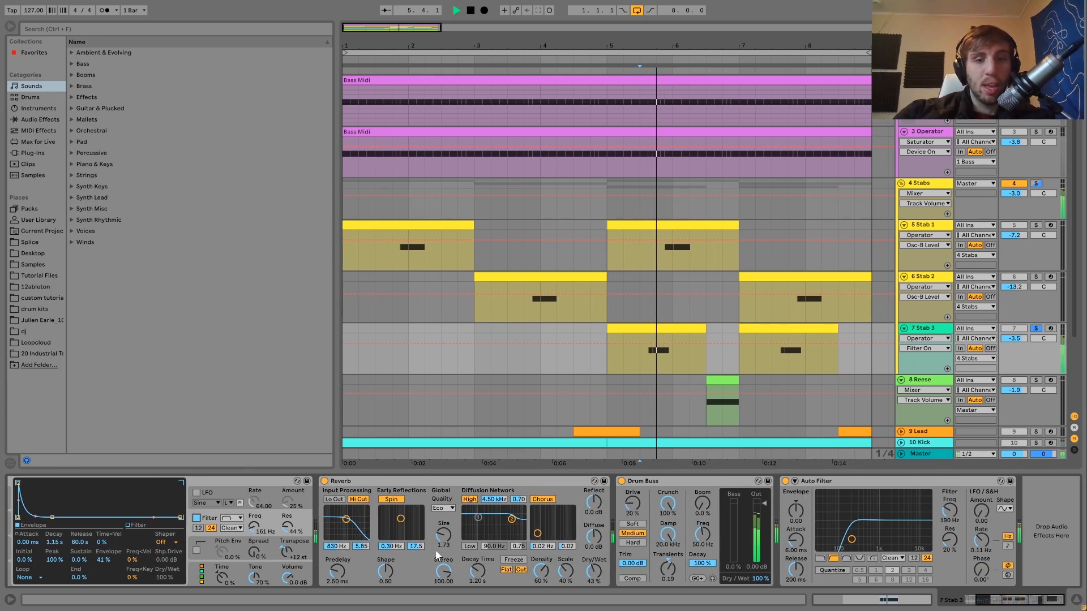
{"action": "key", "text": "space"}
{"action": "key", "text": "space"}
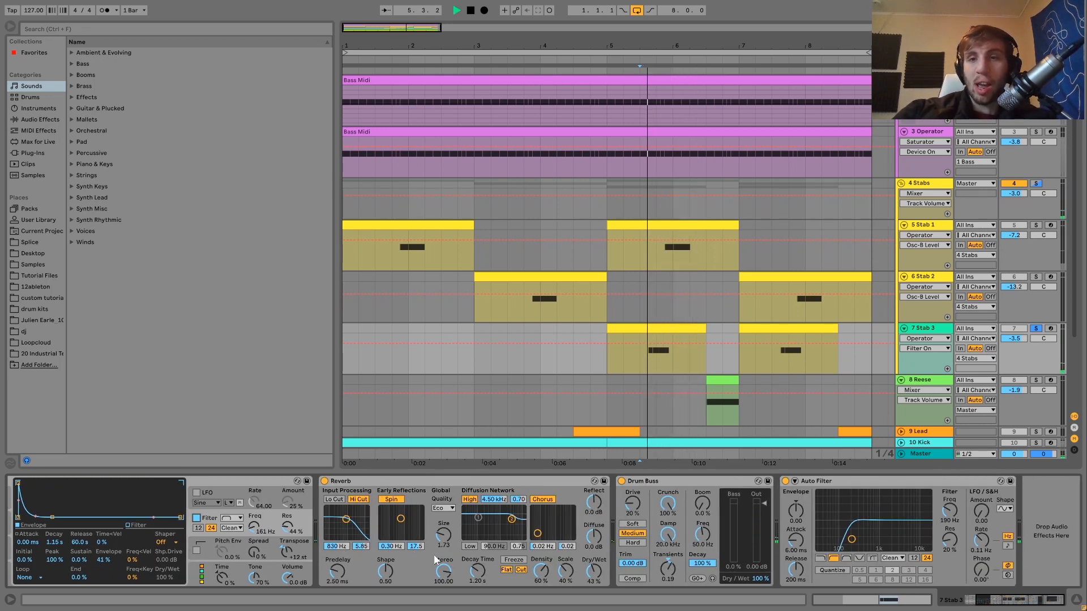
{"action": "key", "text": "space"}
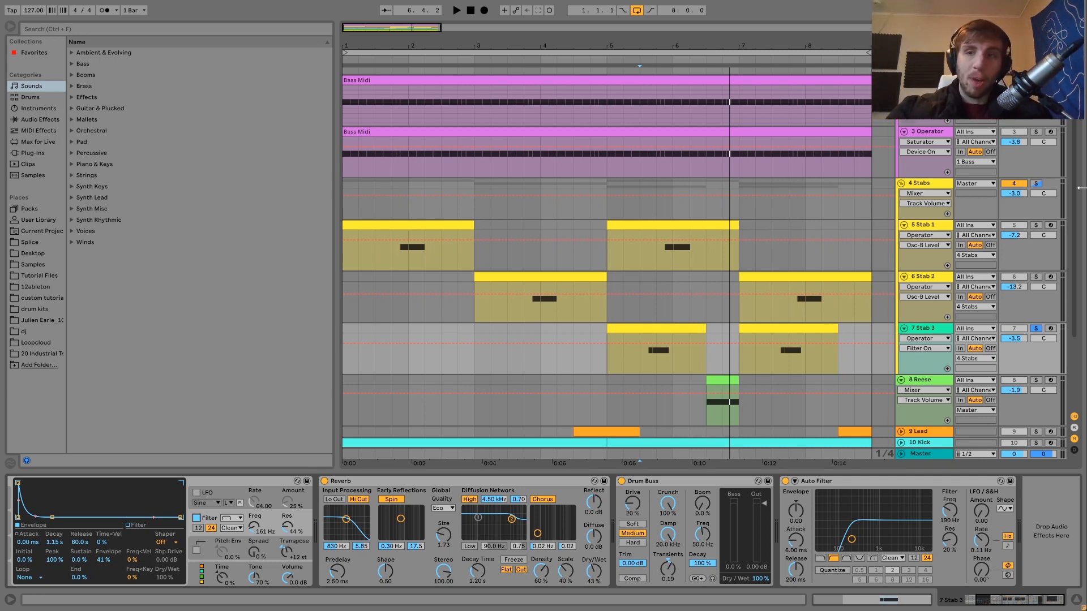
- Solo the whole Stabs group, show its Echo and Saturator, and play the three layers together
{"action": "left_click", "coordinate": [1036, 185]}
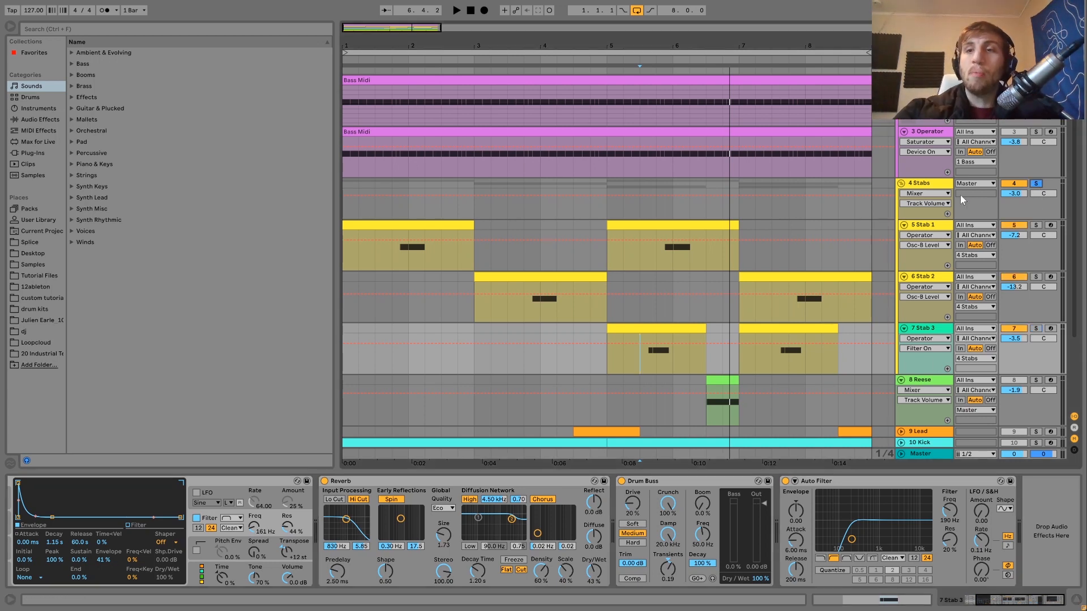
{"action": "left_click", "coordinate": [917, 184]}
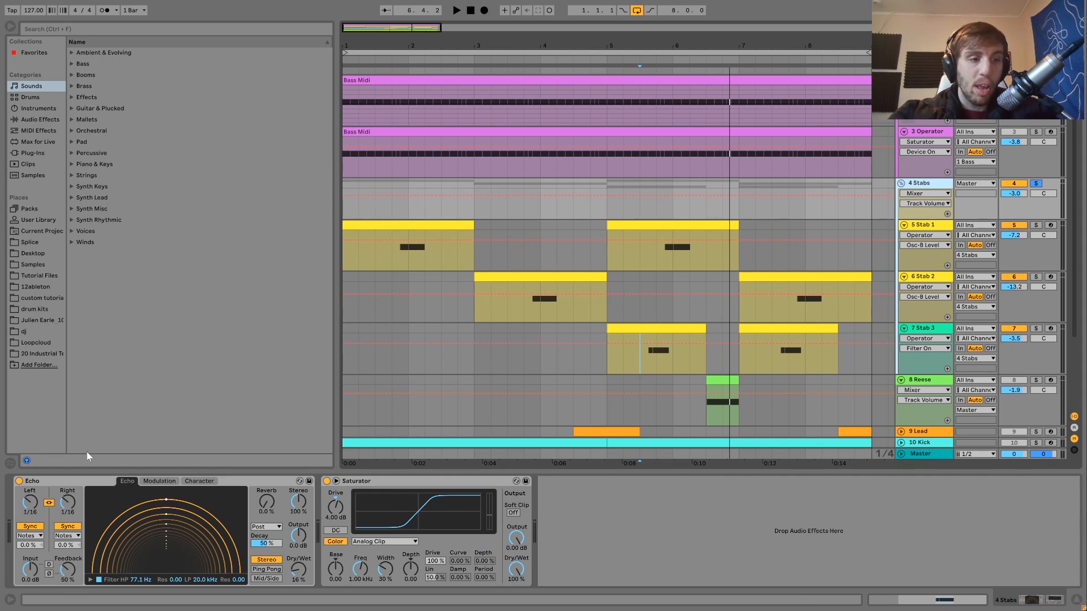
{"action": "key", "text": "space"}
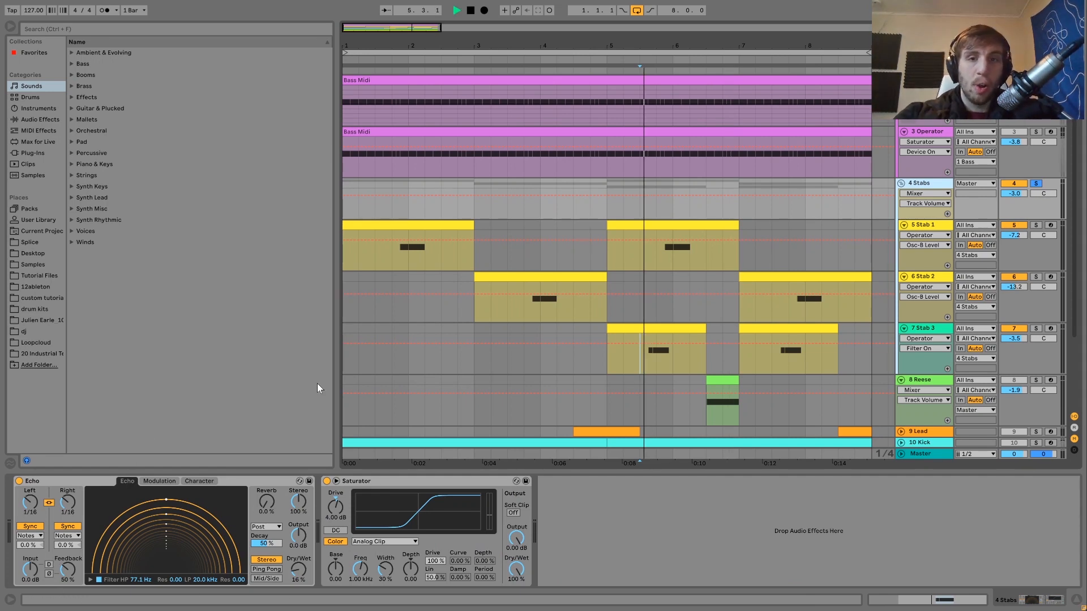
{"action": "key", "text": "space"}
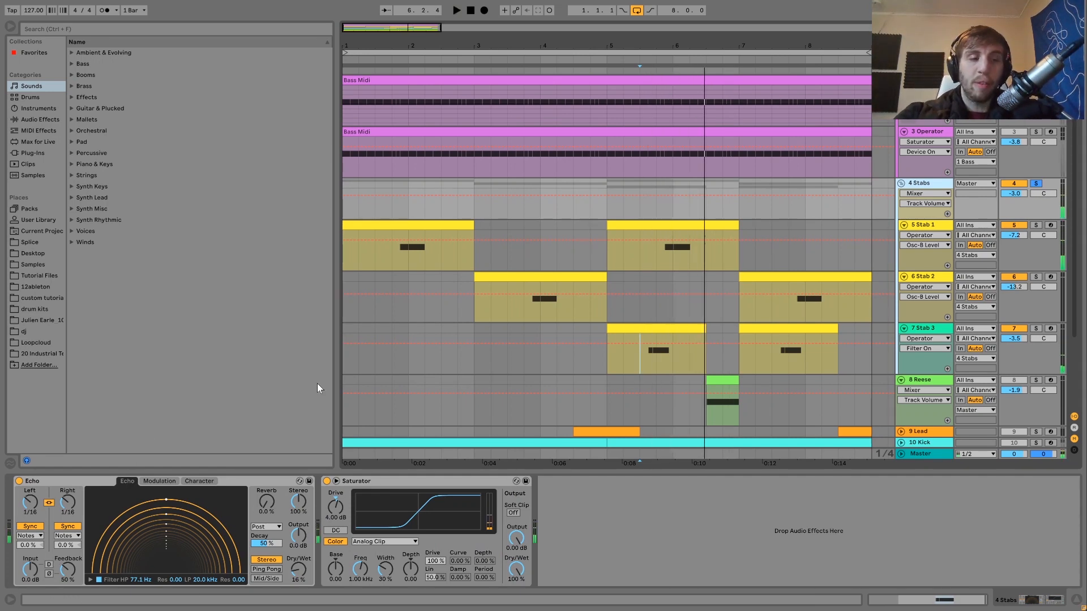
{"action": "key", "text": "space"}
- Compare the Stabs group during playback with its Echo bypassed, leaving Echo enabled
{"action": "key", "text": "space"}
{"action": "left_click", "coordinate": [19, 481]}
{"action": "key", "text": "space"}
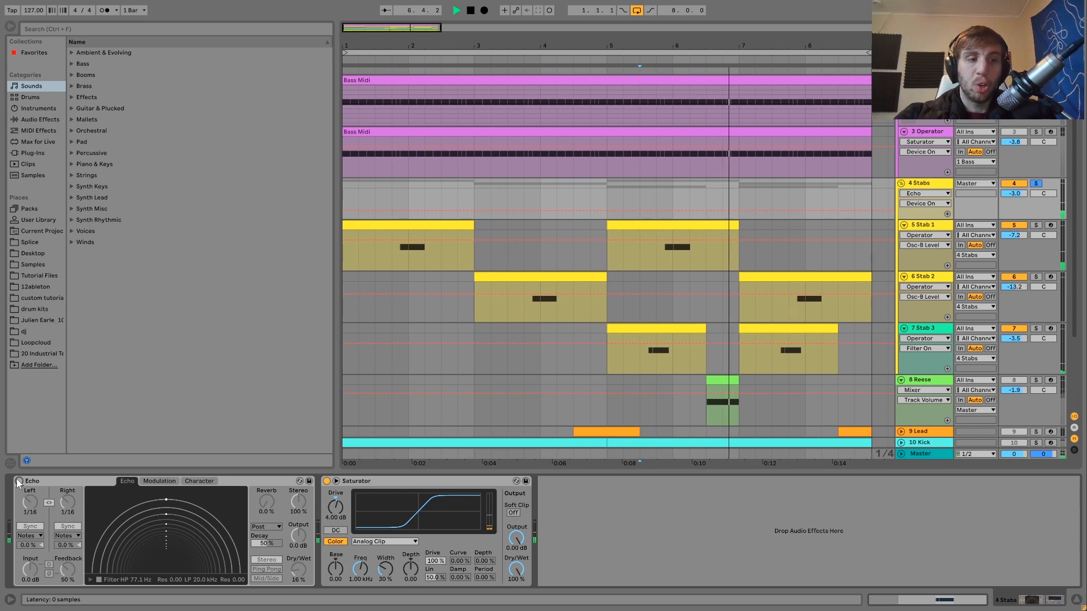
{"action": "left_click", "coordinate": [19, 481]}
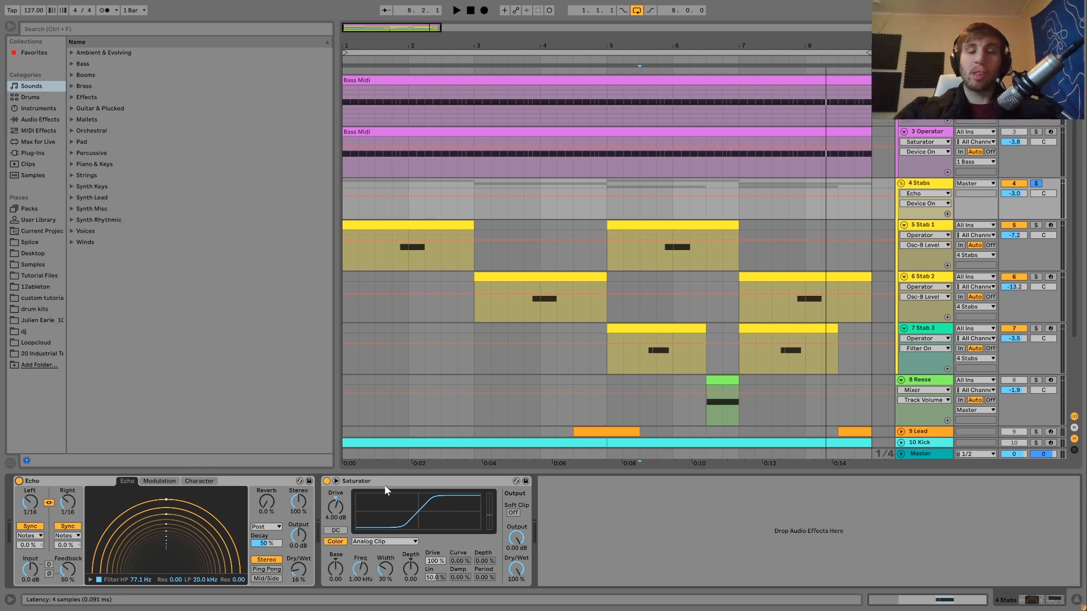
- Unfold the Lead track and turn off the Stabs group's solo
{"action": "scroll", "coordinate": [824, 358], "scroll_direction": "down", "scroll_amount": 3}
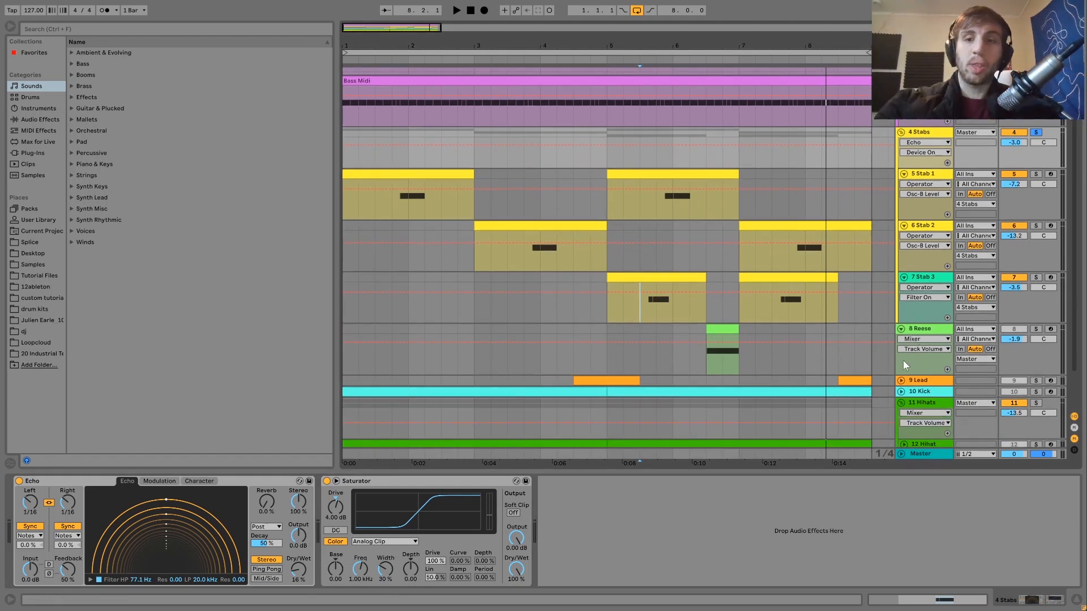
{"action": "left_click", "coordinate": [906, 385]}
{"action": "left_click", "coordinate": [901, 382]}
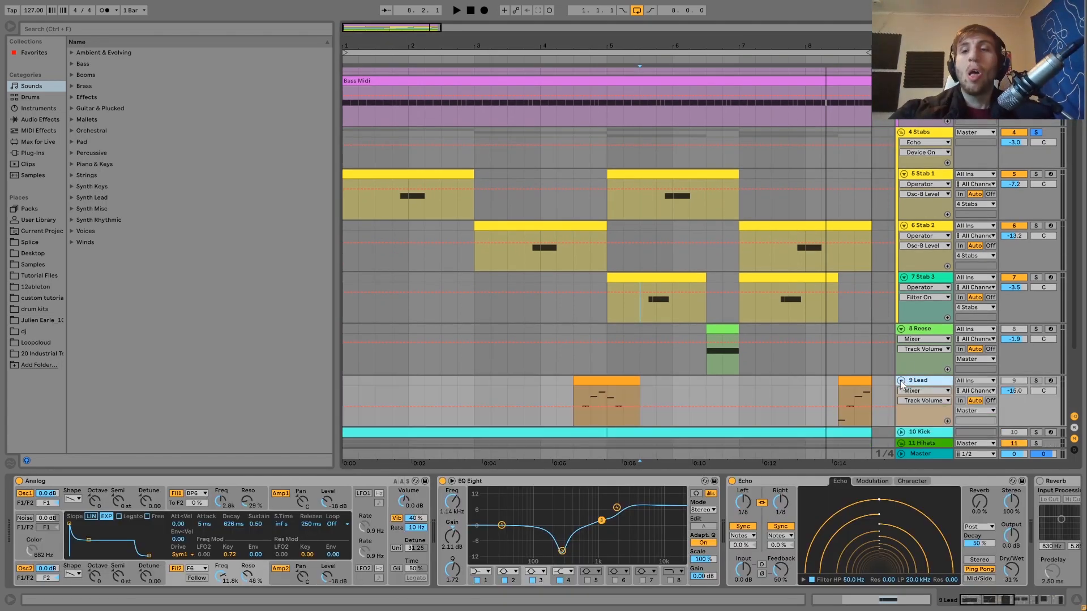
{"action": "left_click", "coordinate": [1035, 132]}
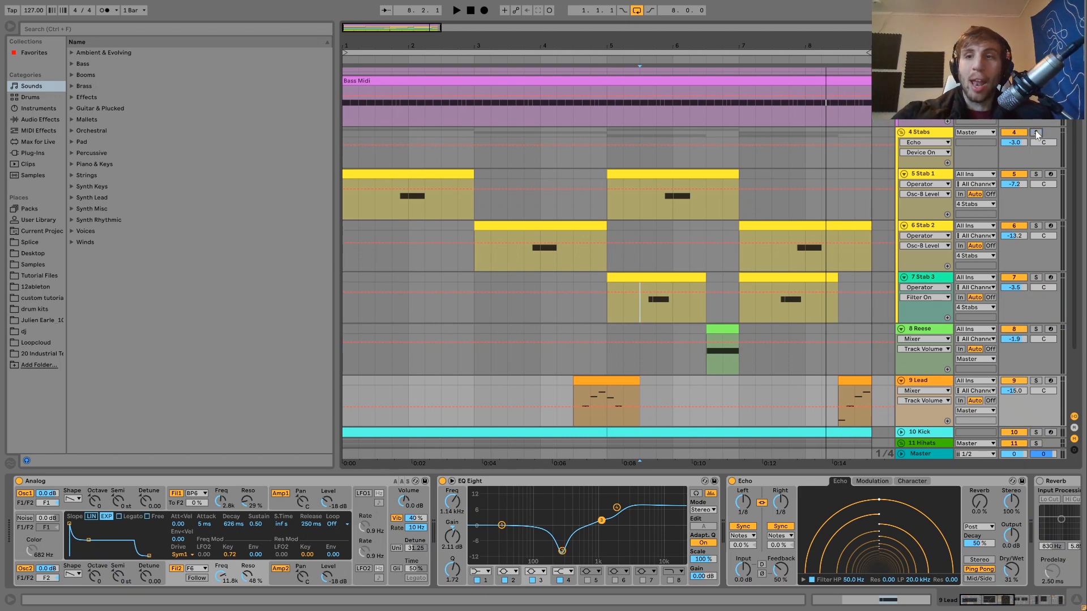
- Compare playback of the track from bar 1 with the Stabs group, Reese and Lead muted and unmuted
{"action": "left_click", "coordinate": [346, 130]}
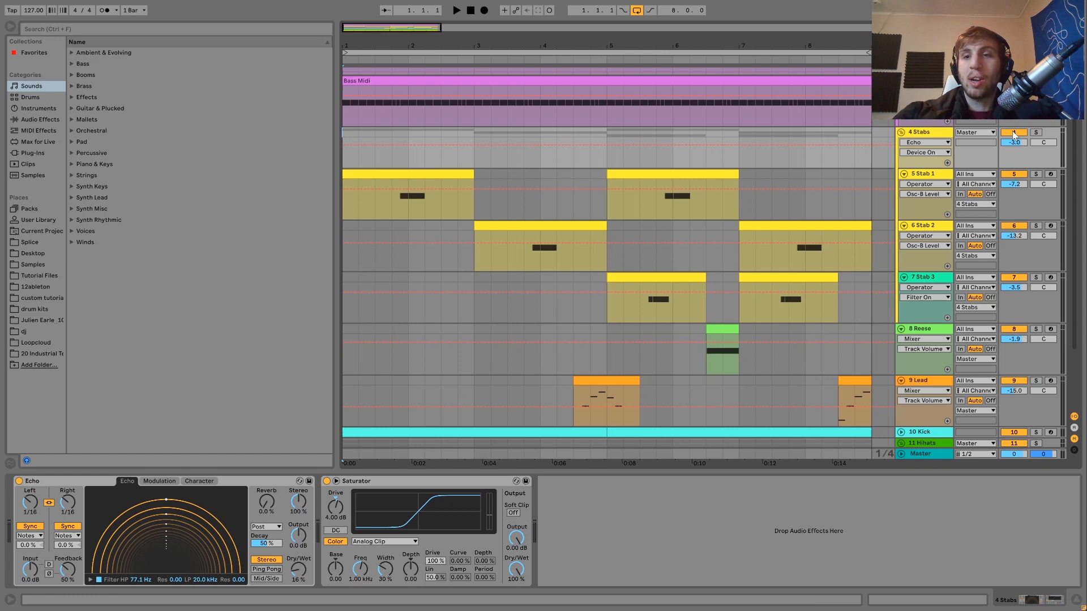
{"action": "left_click", "coordinate": [1015, 331]}
{"action": "left_click", "coordinate": [1014, 380]}
{"action": "scroll", "coordinate": [1016, 381], "scroll_direction": "down", "scroll_amount": 3}
{"action": "key", "text": "space"}
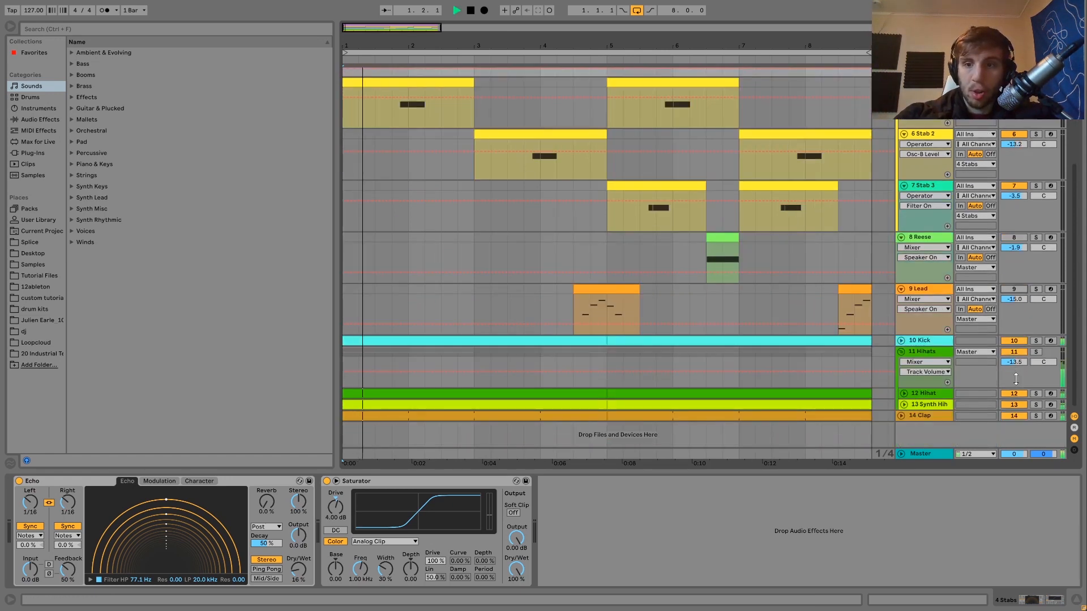
{"action": "scroll", "coordinate": [1016, 379], "scroll_direction": "up", "scroll_amount": 3}
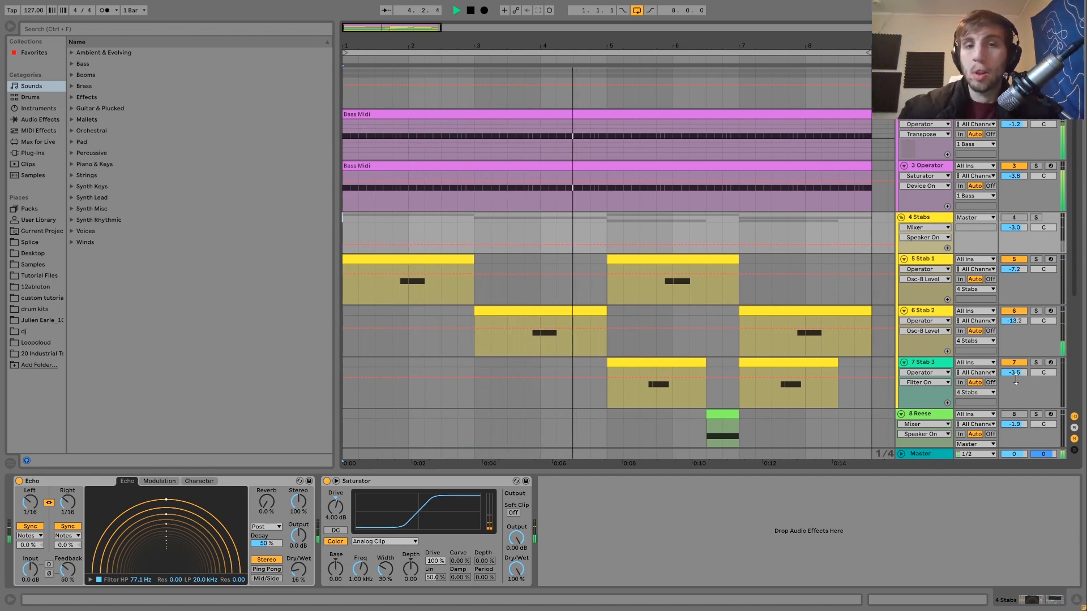
{"action": "key", "text": "space"}
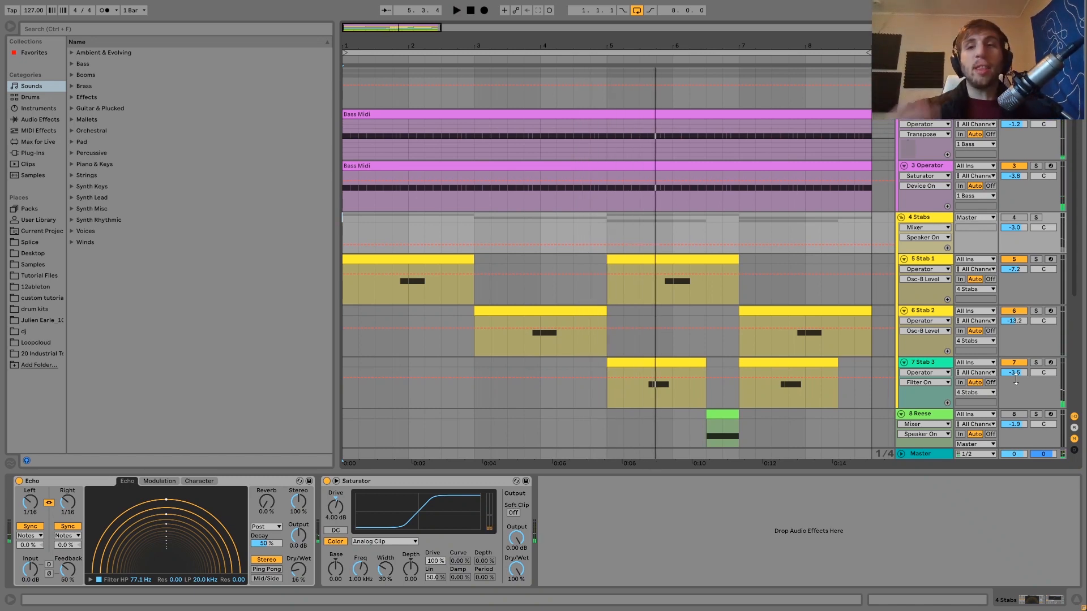
{"action": "scroll", "coordinate": [1017, 381], "scroll_direction": "down", "scroll_amount": 2}
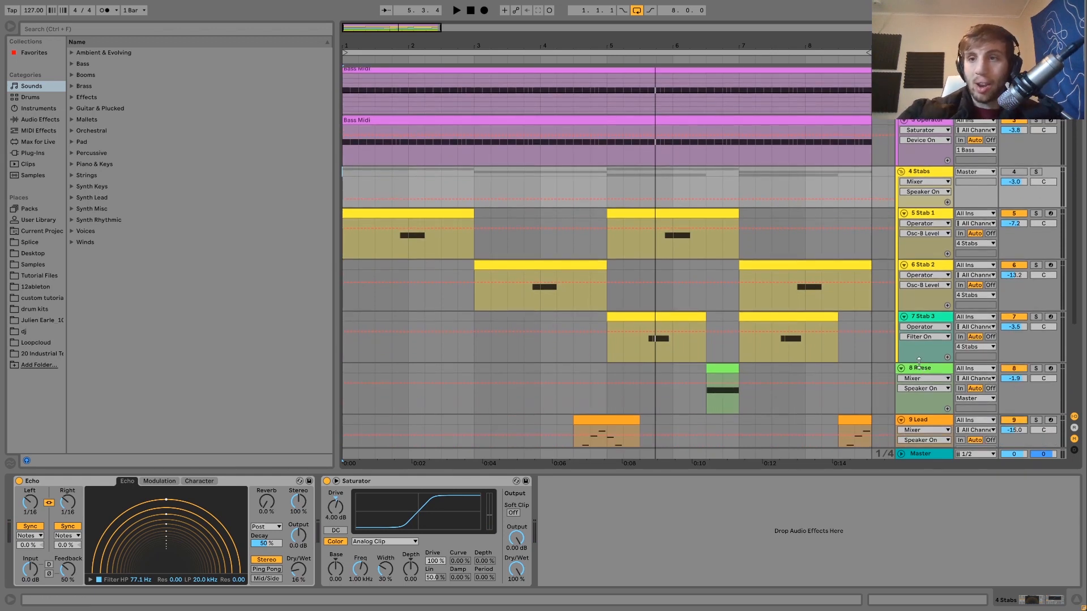
{"action": "key", "text": "space"}
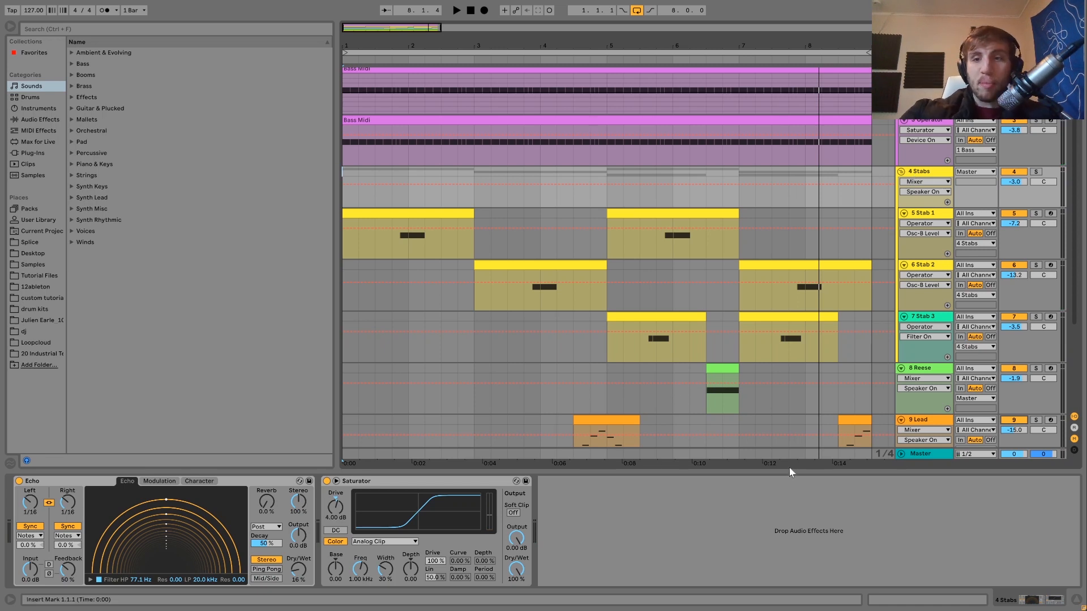
- Look over how the bass, stab, Reese, lead and drum tracks are arranged across the loop
{"action": "scroll", "coordinate": [592, 451], "scroll_direction": "down", "scroll_amount": 3}
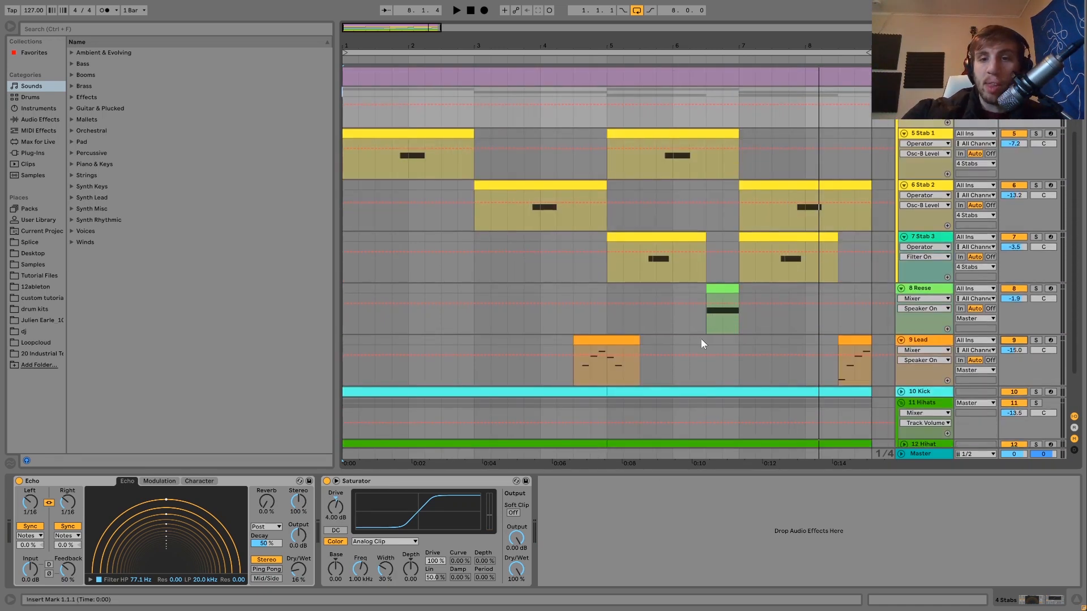
{"action": "scroll", "coordinate": [633, 373], "scroll_direction": "up", "scroll_amount": 5}
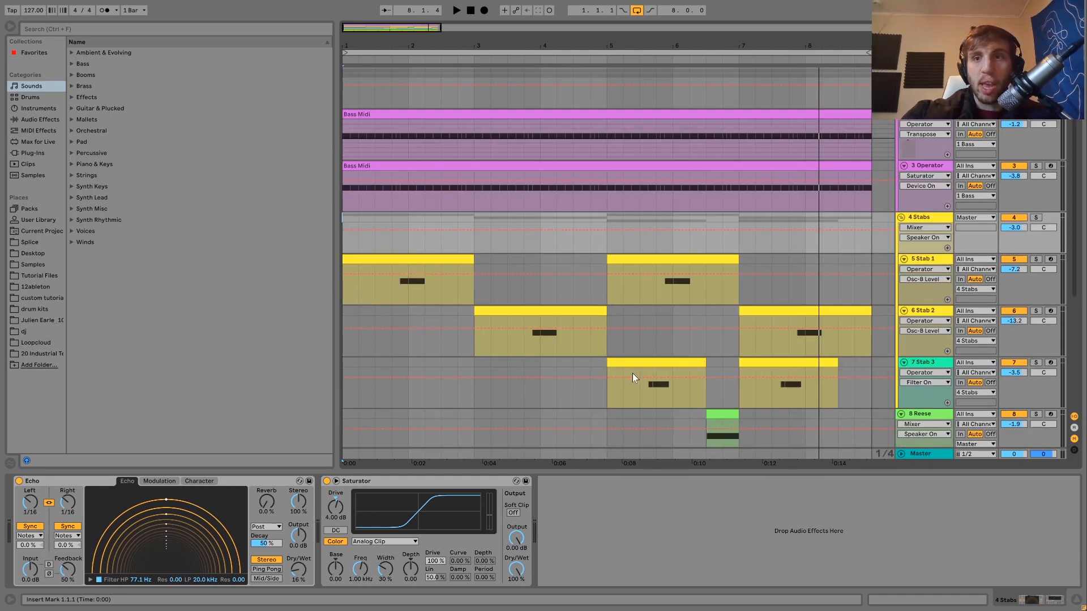
{"action": "scroll", "coordinate": [926, 273], "scroll_direction": "down", "scroll_amount": 7}
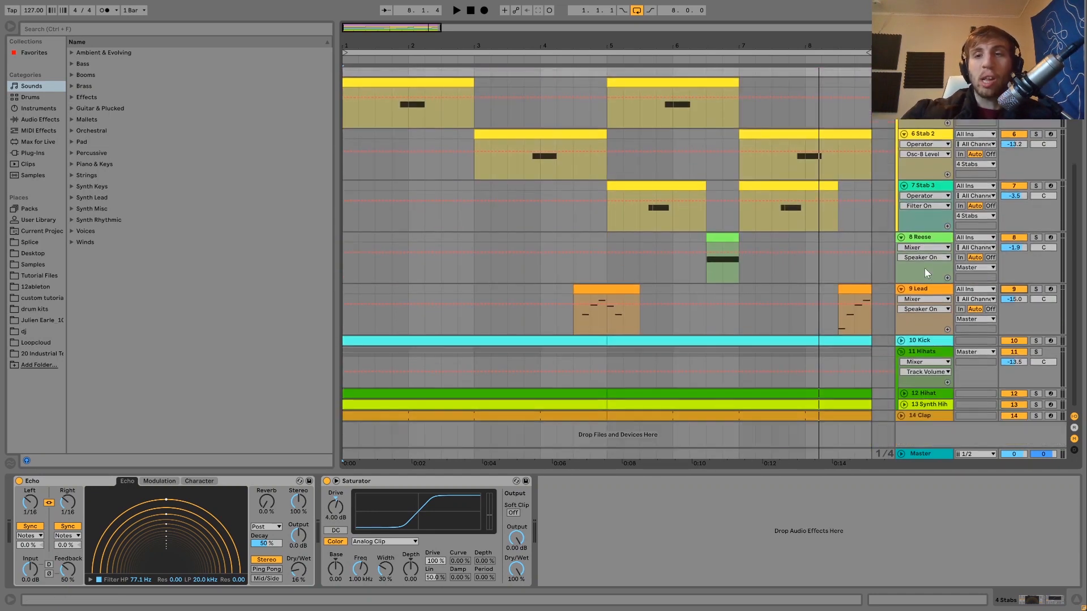
{"action": "scroll", "coordinate": [926, 272], "scroll_direction": "up", "scroll_amount": 2}
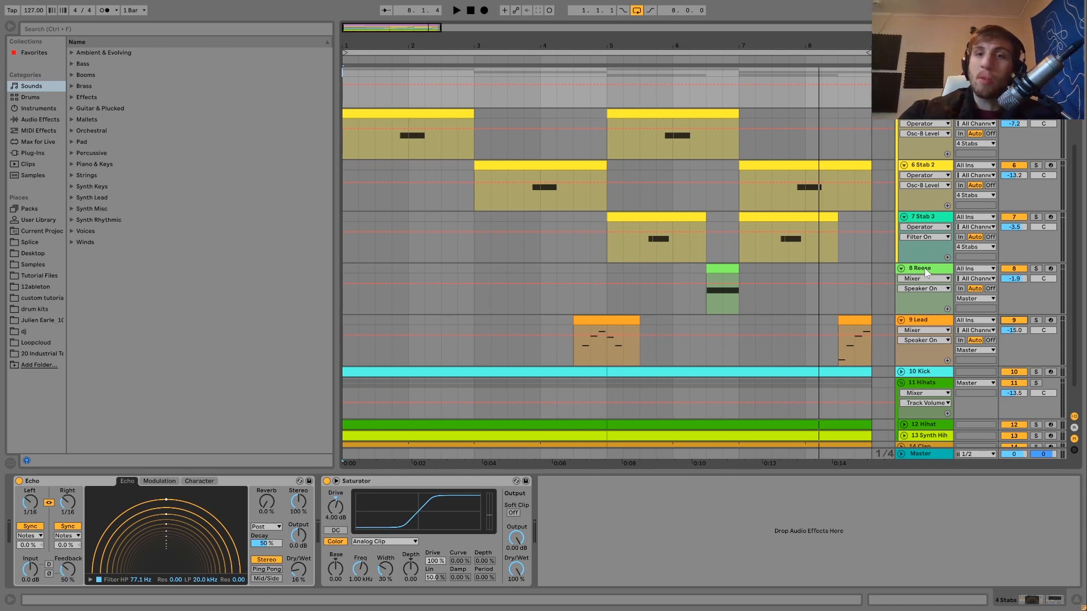
{"action": "scroll", "coordinate": [878, 243], "scroll_direction": "up", "scroll_amount": 5}
{"action": "scroll", "coordinate": [878, 242], "scroll_direction": "down", "scroll_amount": 2}
{"action": "scroll", "coordinate": [878, 242], "scroll_direction": "down", "scroll_amount": 2}
{"action": "scroll", "coordinate": [878, 242], "scroll_direction": "up", "scroll_amount": 4}
{"action": "key", "text": "space"}
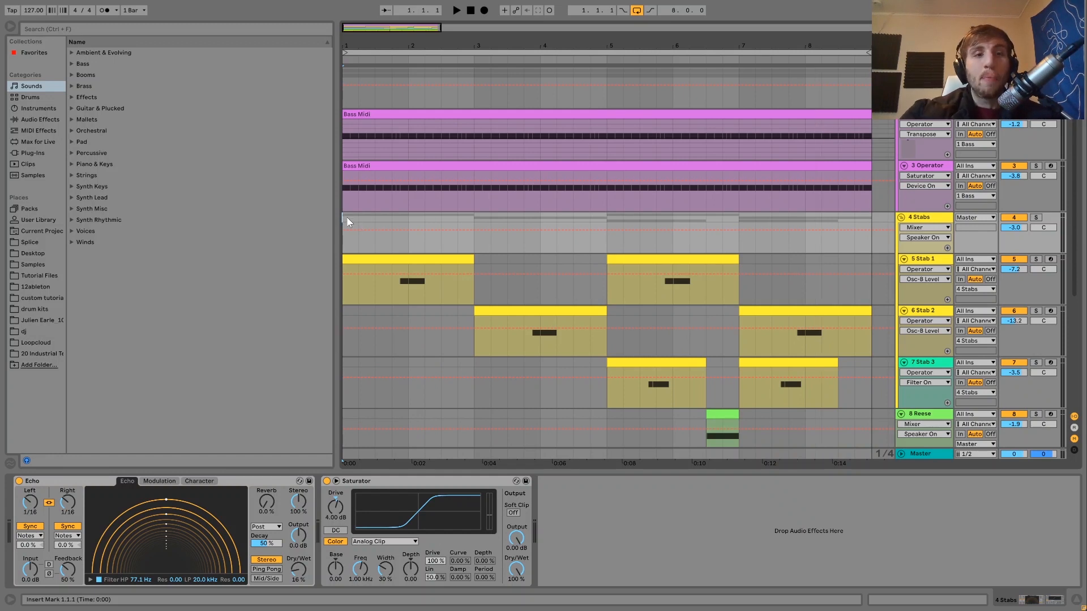
{"action": "scroll", "coordinate": [347, 220], "scroll_direction": "down", "scroll_amount": 2}
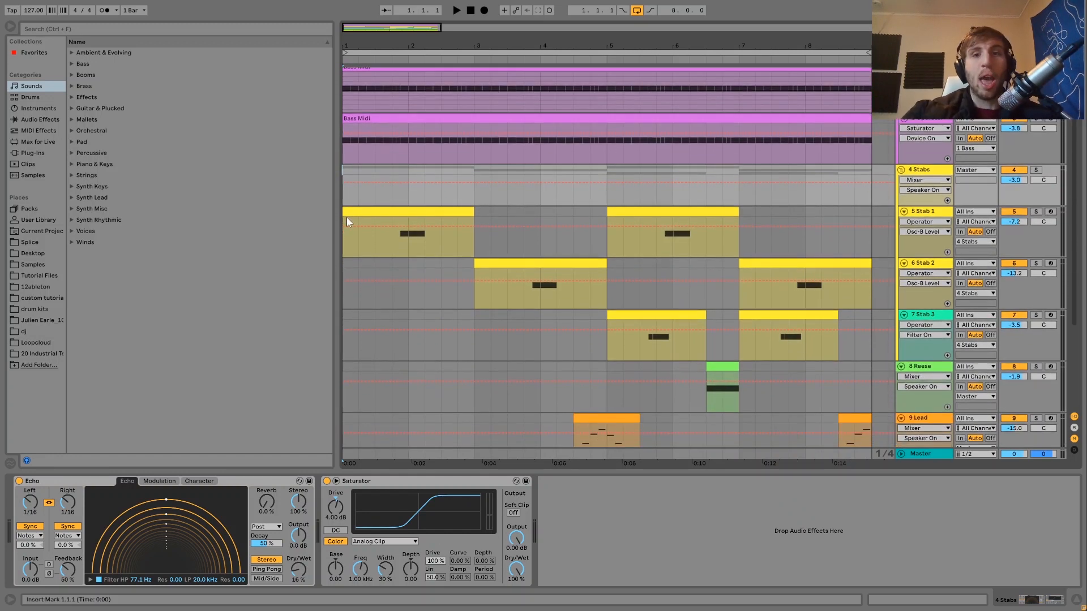
- Solo the Reese track, play its clip, and open the clip's MIDI notes
{"action": "scroll", "coordinate": [347, 221], "scroll_direction": "down", "scroll_amount": 3}
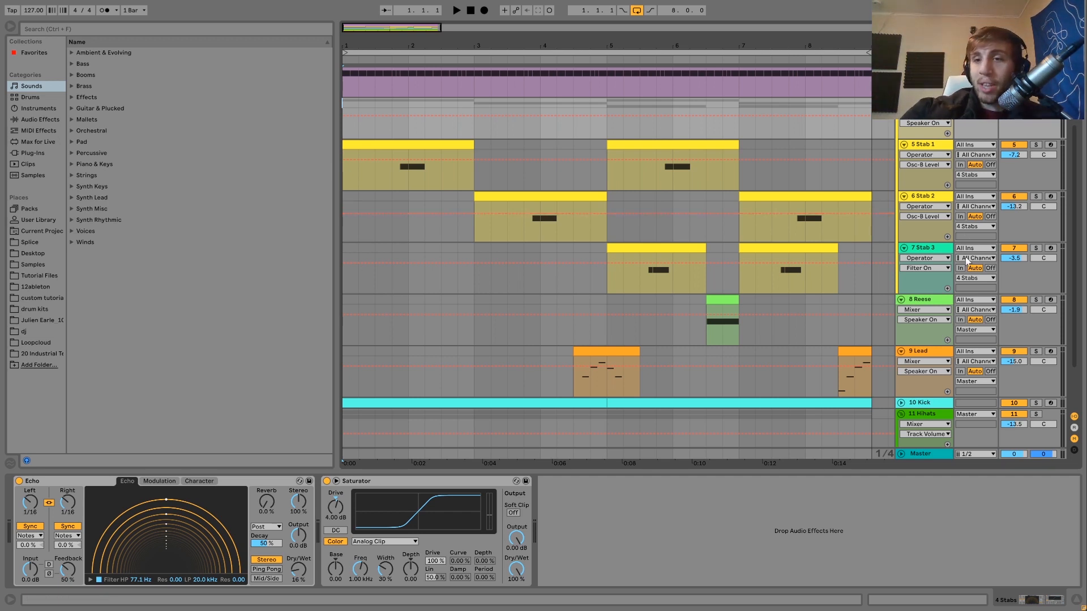
{"action": "left_click", "coordinate": [1036, 301]}
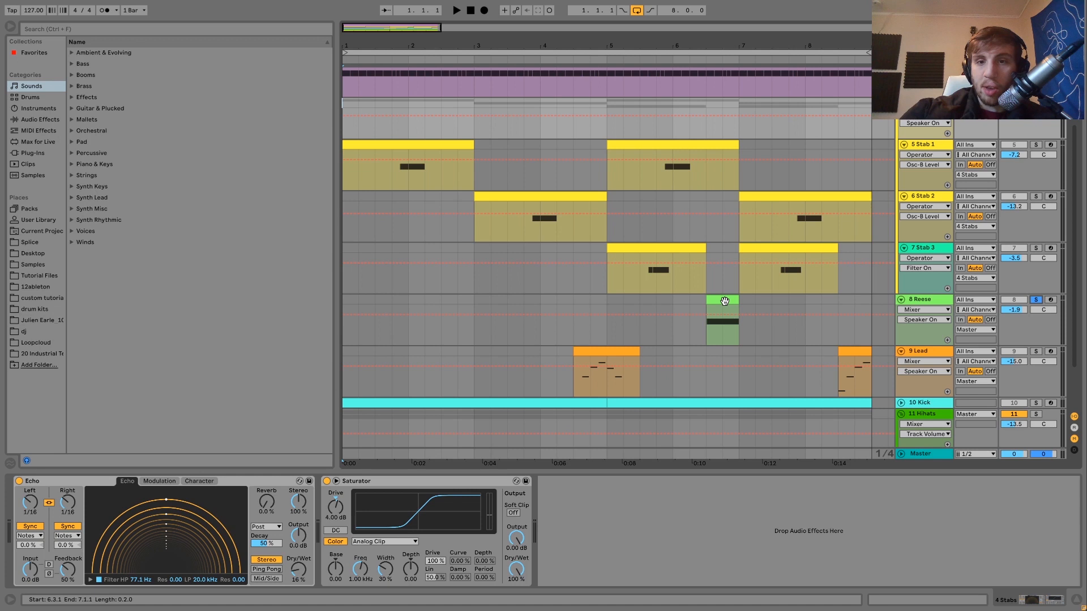
{"action": "left_click", "coordinate": [725, 300]}
{"action": "key", "text": "space"}
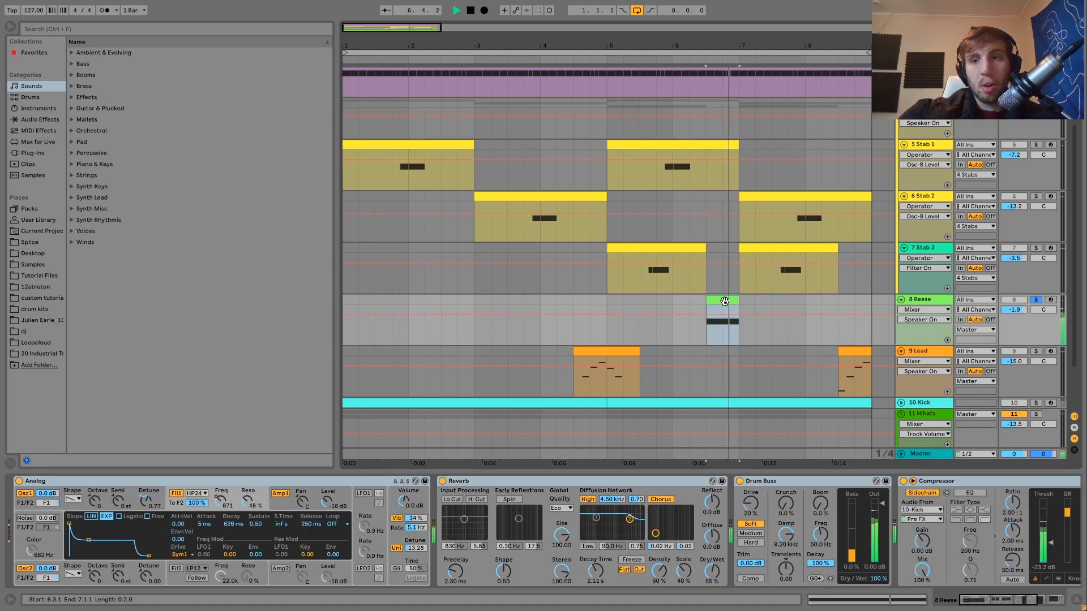
{"action": "double_click", "coordinate": [724, 300]}
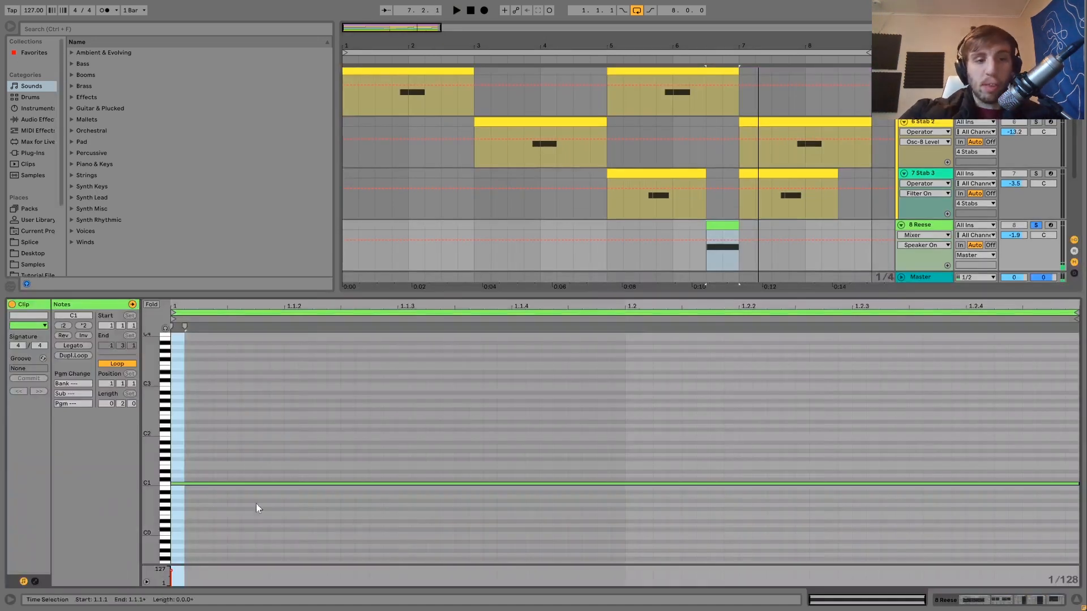
{"action": "left_click", "coordinate": [916, 225]}
{"action": "left_click", "coordinate": [1036, 239]}
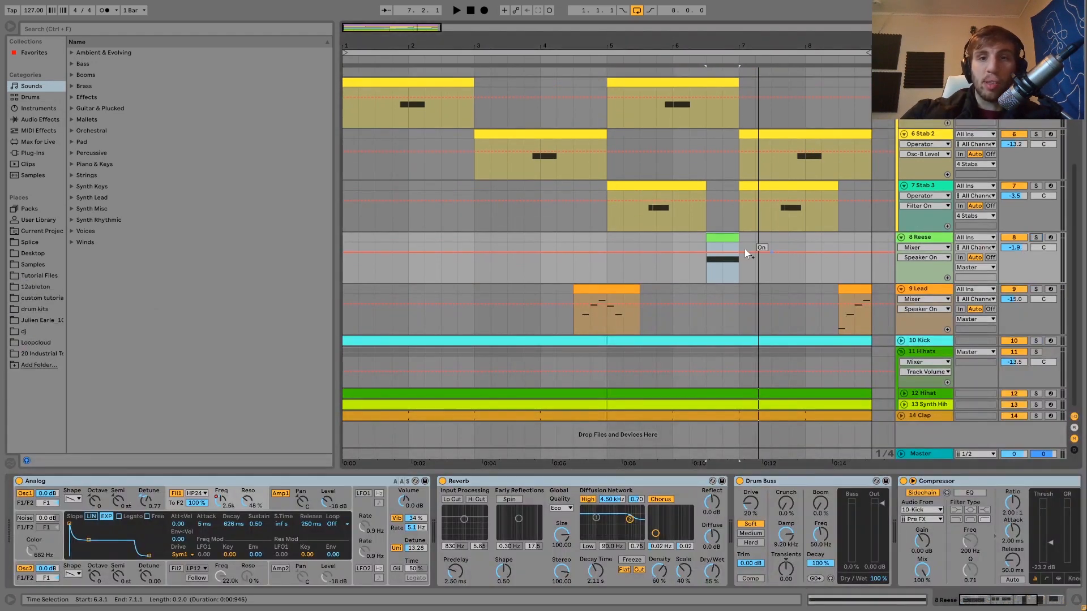
{"action": "left_click", "coordinate": [676, 238]}
{"action": "key", "text": "space"}
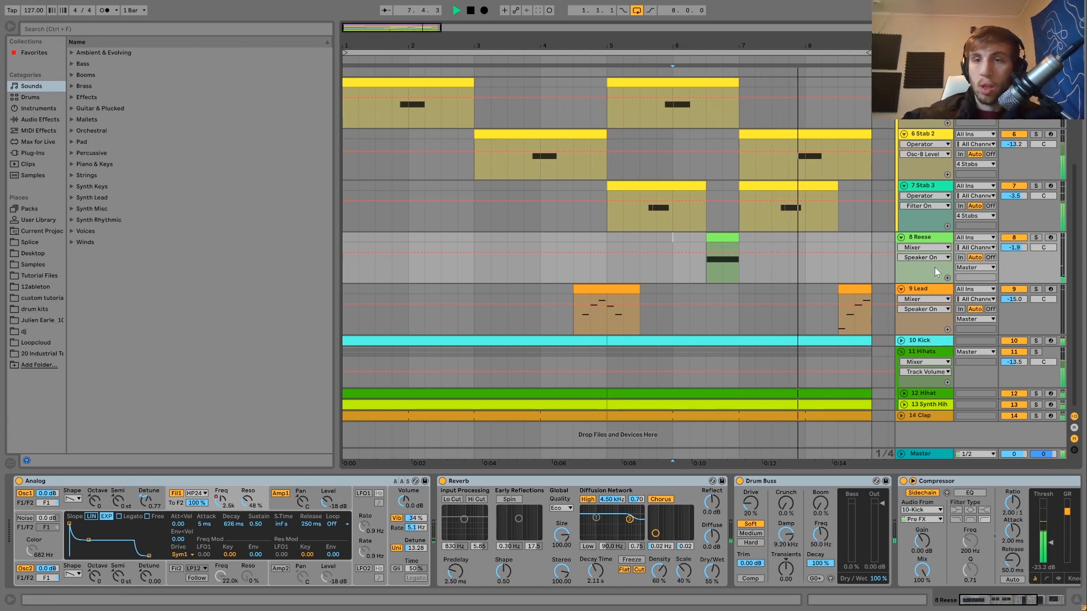
- Solo the Reese track again and play it from the start of its clip
{"action": "left_click", "coordinate": [1036, 238]}
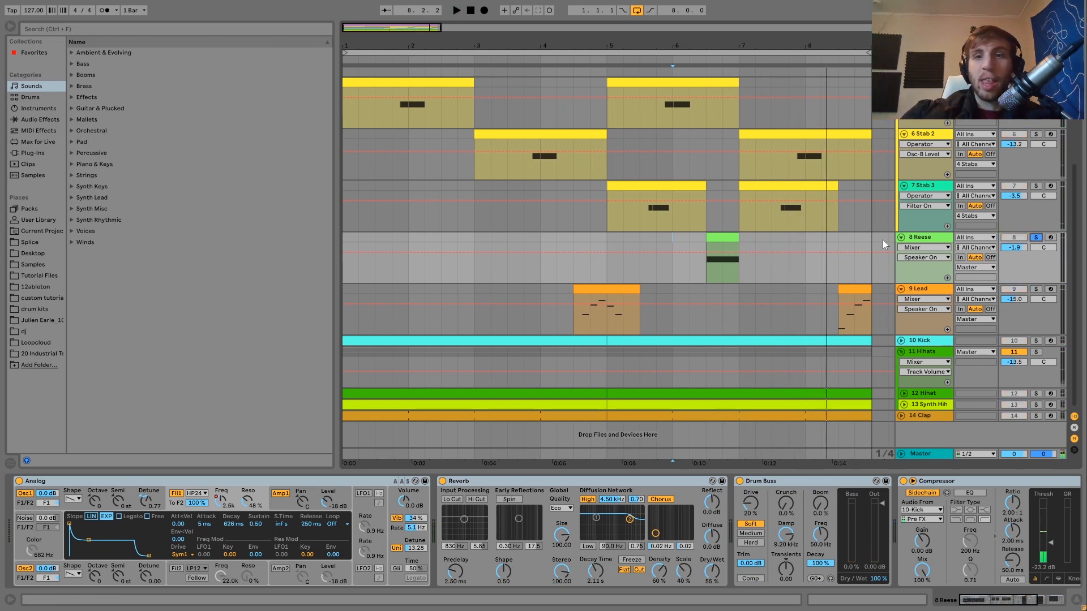
{"action": "left_click", "coordinate": [728, 249]}
{"action": "key", "text": "space"}
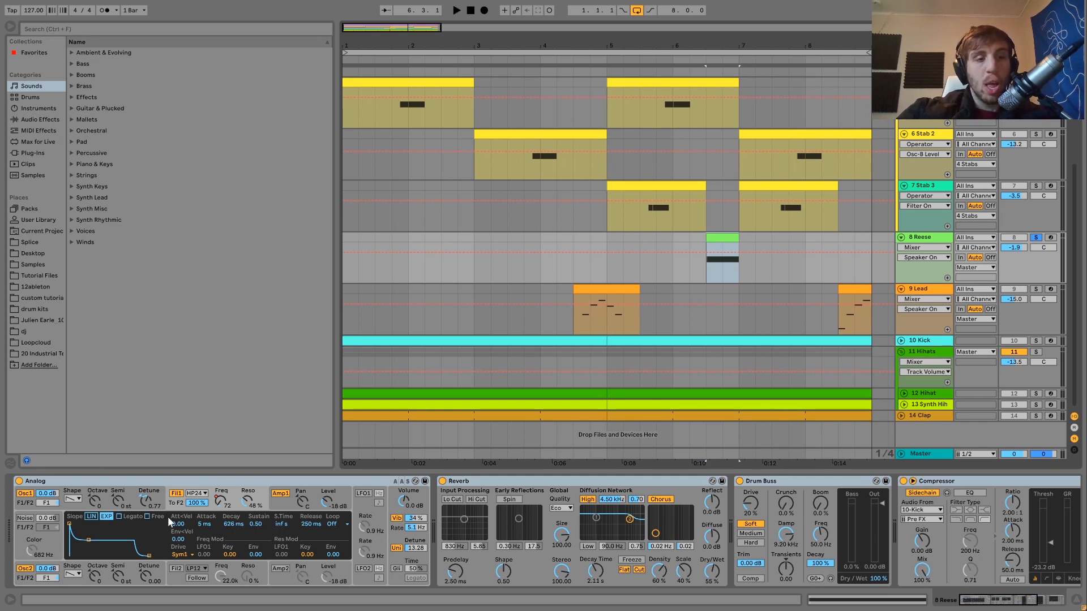
- Show the Reese's Filter 1 frequency automation and play its clip to hear the sweep
{"action": "left_click", "coordinate": [220, 503]}
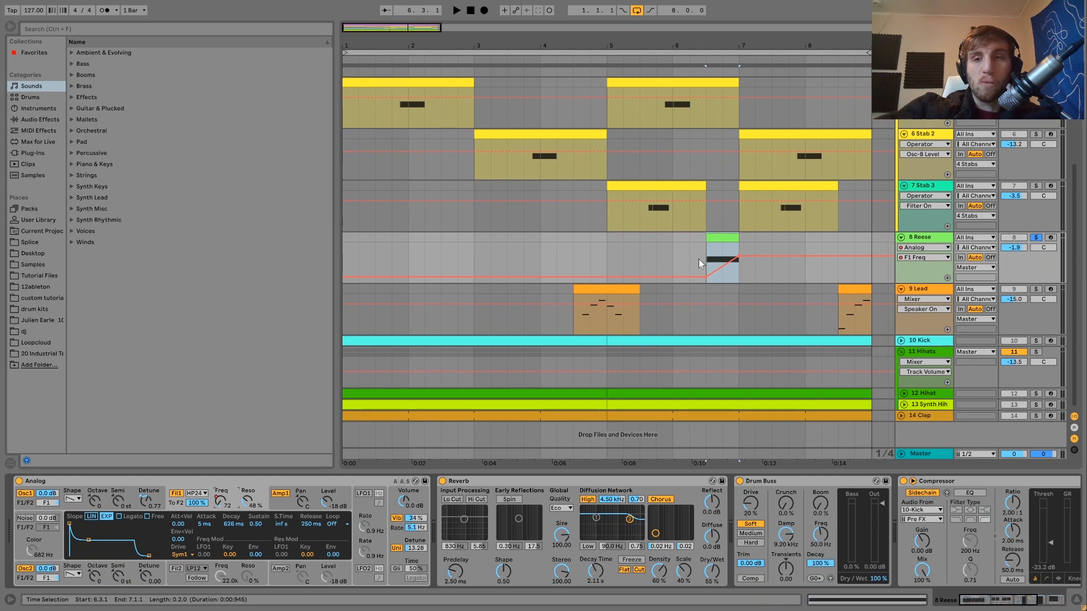
{"action": "key", "text": "space"}
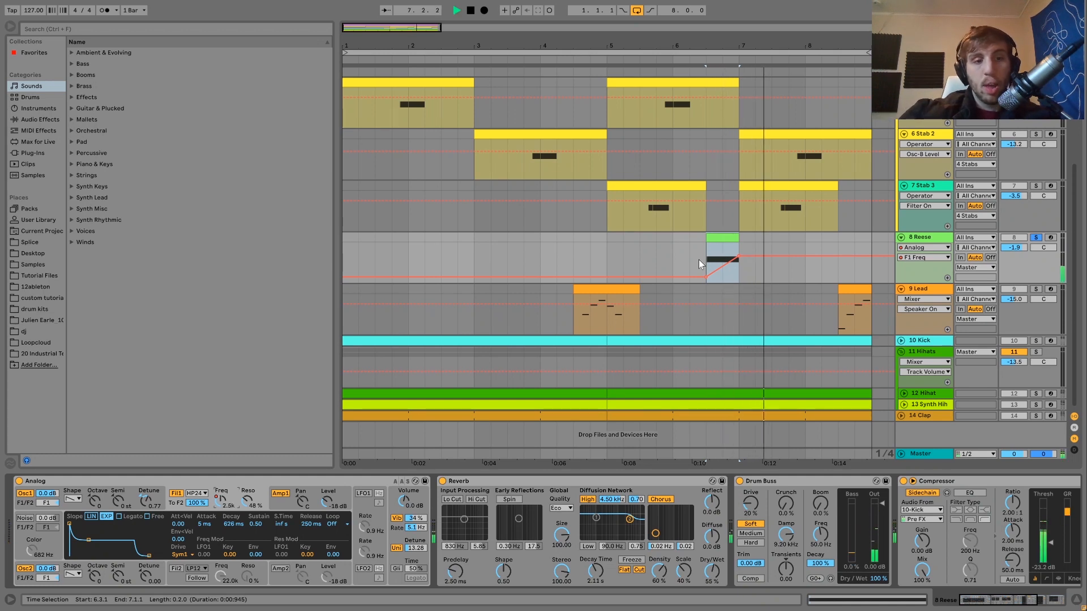
{"action": "key", "text": "space"}
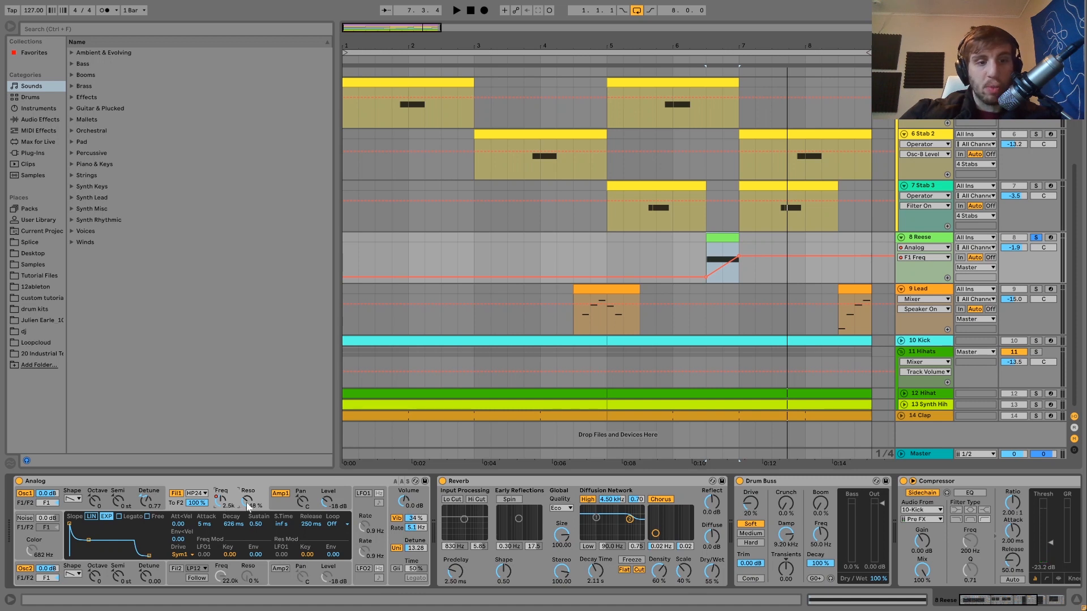
- View the Reese's Amp 1 and global settings in Analog, and compare its sound with unison off and on
{"action": "left_click", "coordinate": [282, 505]}
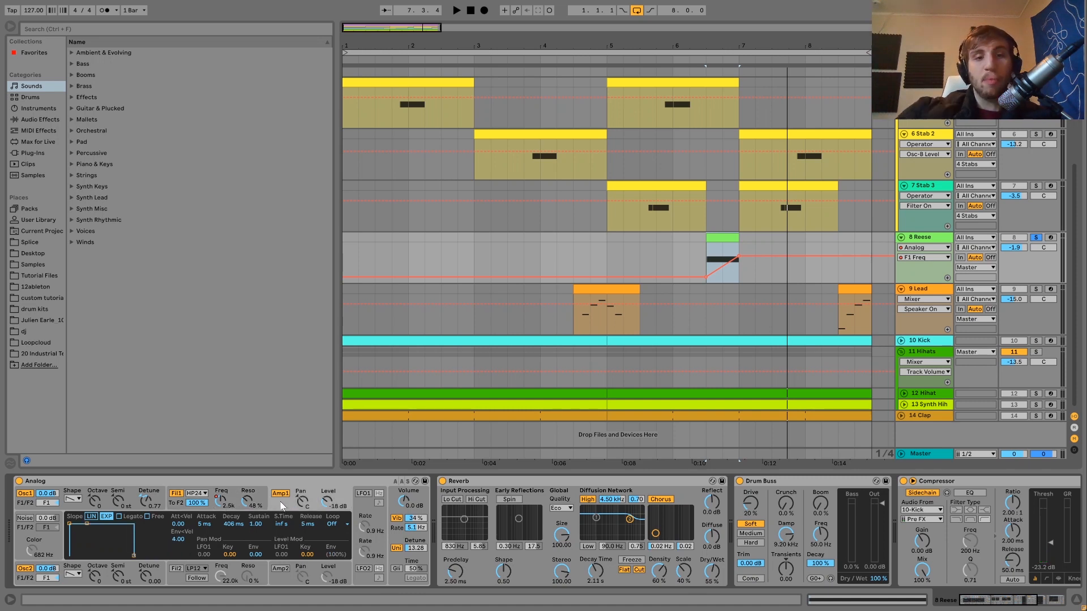
{"action": "left_click", "coordinate": [399, 539]}
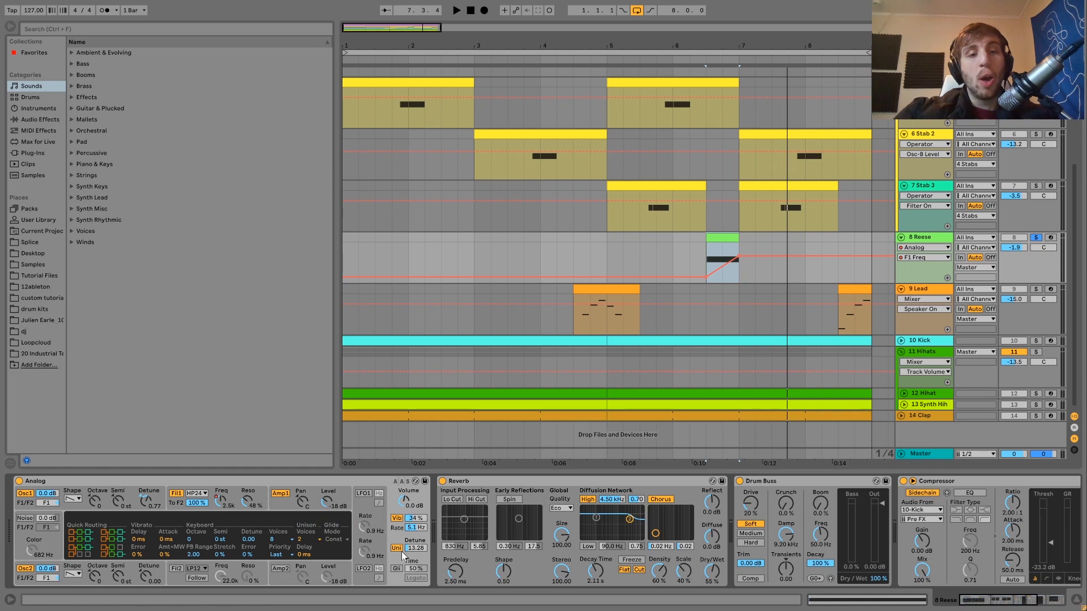
{"action": "left_click", "coordinate": [399, 548]}
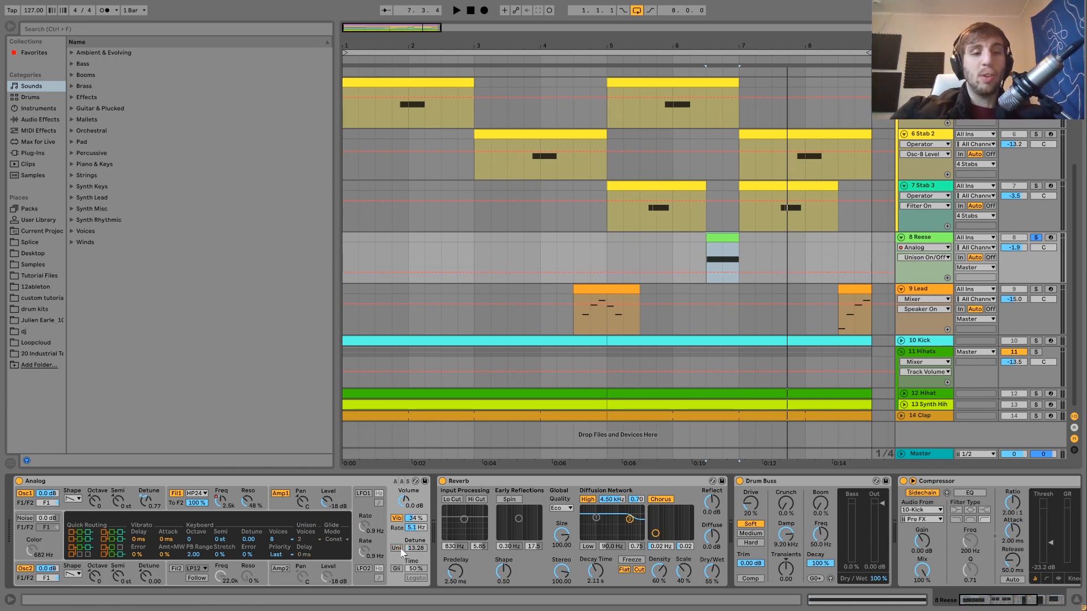
{"action": "key", "text": "space"}
{"action": "left_click", "coordinate": [398, 548]}
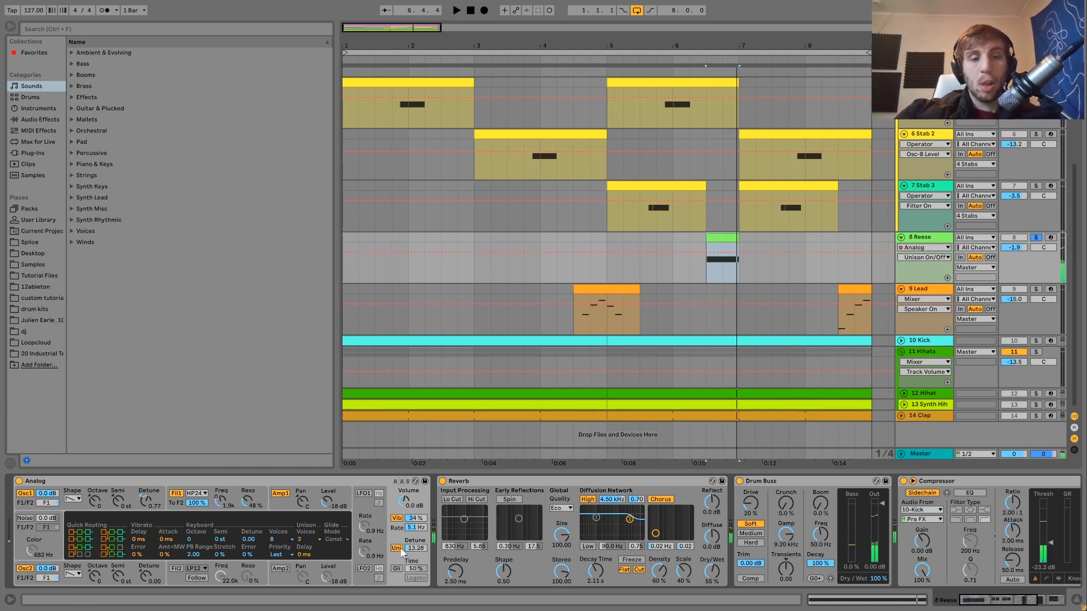
{"action": "key", "text": "space"}
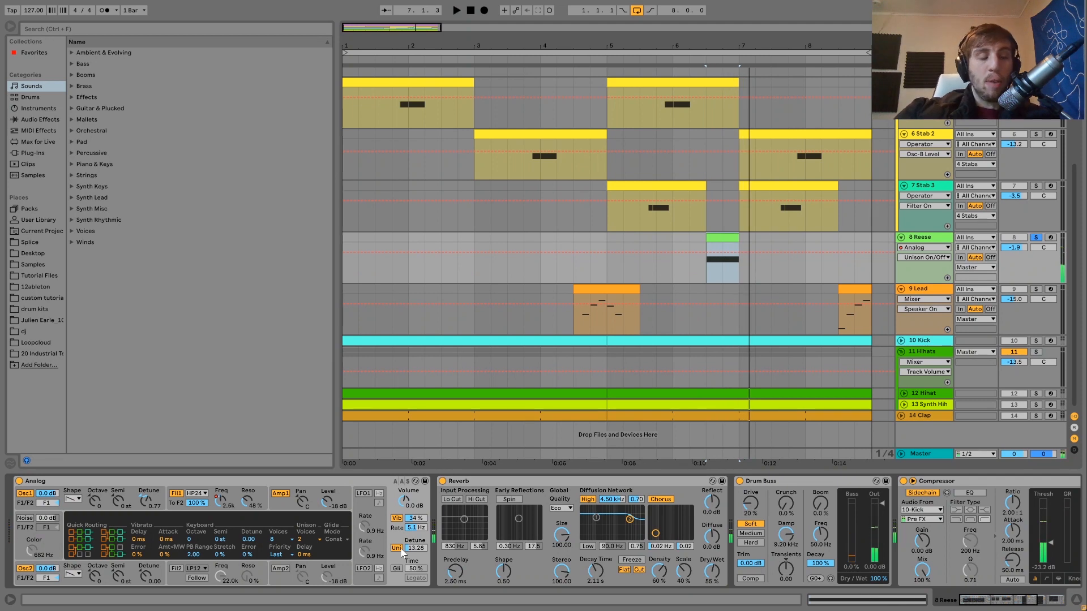
{"action": "key", "text": "space"}
{"action": "key", "text": "space"}
{"action": "key", "text": "space"}
{"action": "key", "text": "space"}
{"action": "key", "text": "space"}
{"action": "key", "text": "space"}
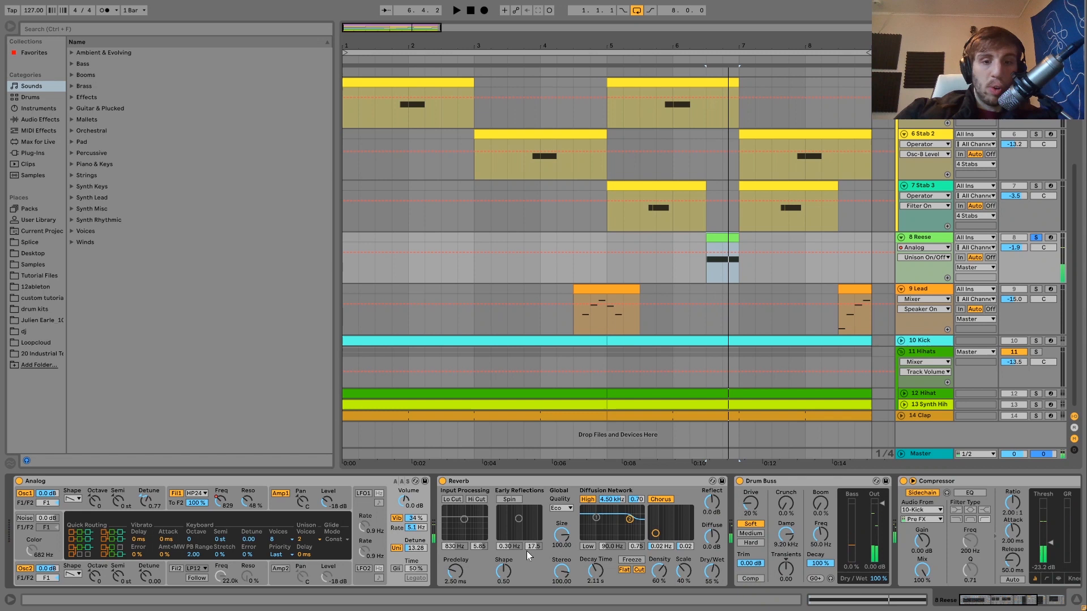
- Go through the Reese's Reverb, Drum Buss, Compressor and Auto Filter, toggling Drum Buss to hear its effect
{"action": "scroll", "coordinate": [525, 563], "scroll_direction": "down", "scroll_amount": 3}
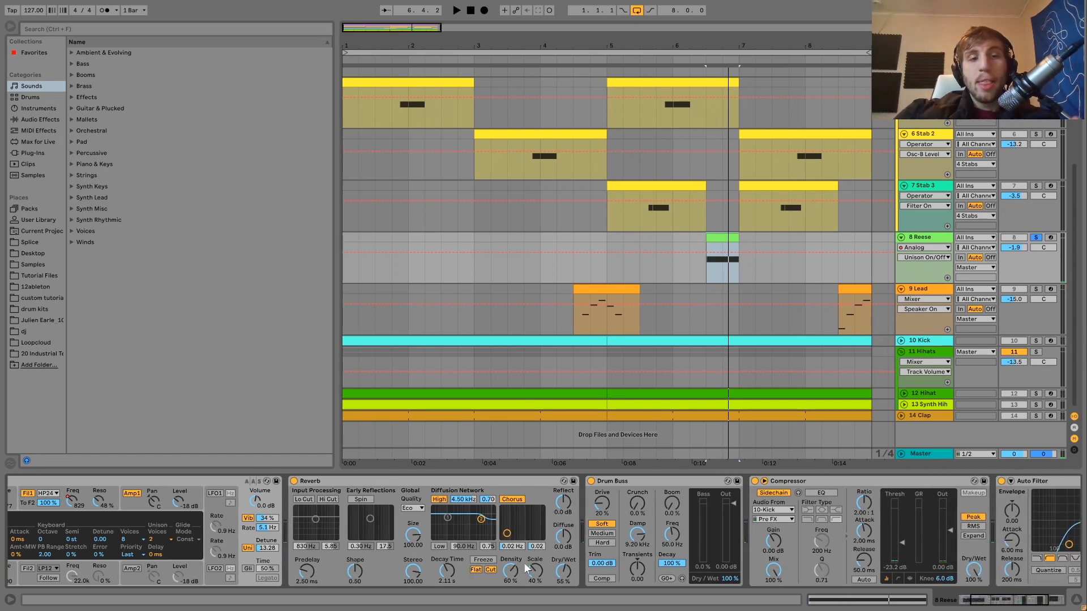
{"action": "scroll", "coordinate": [524, 562], "scroll_direction": "down", "scroll_amount": 1}
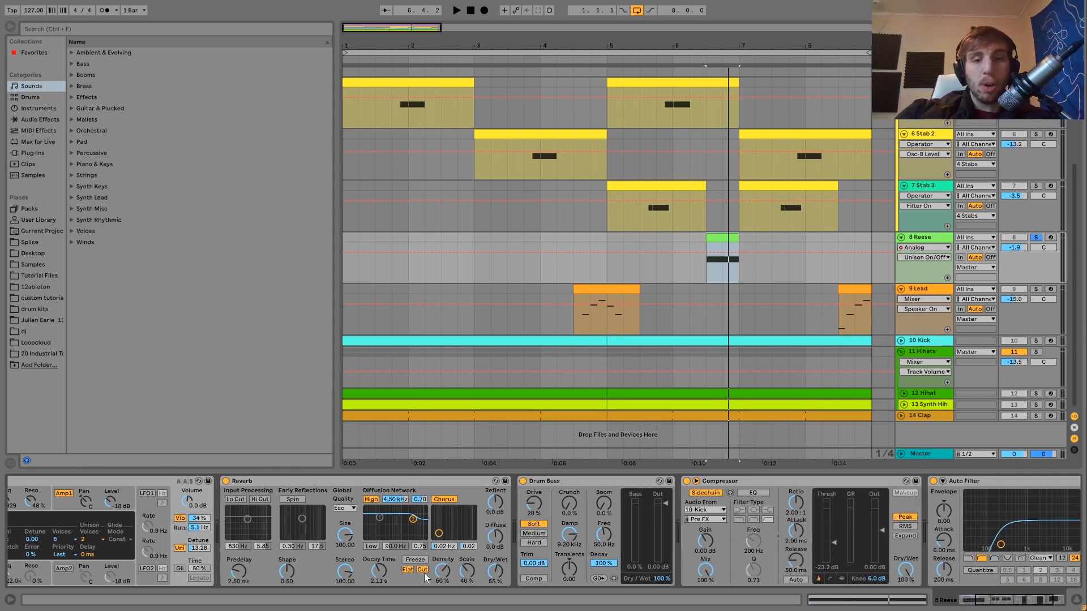
{"action": "scroll", "coordinate": [521, 520], "scroll_direction": "down", "scroll_amount": 3}
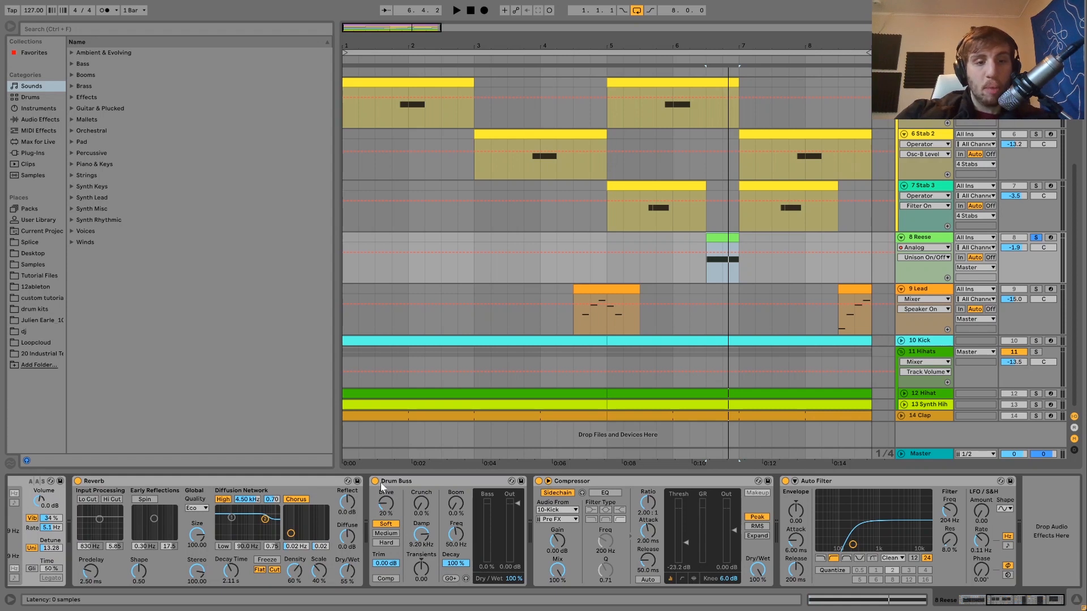
{"action": "left_click", "coordinate": [375, 482]}
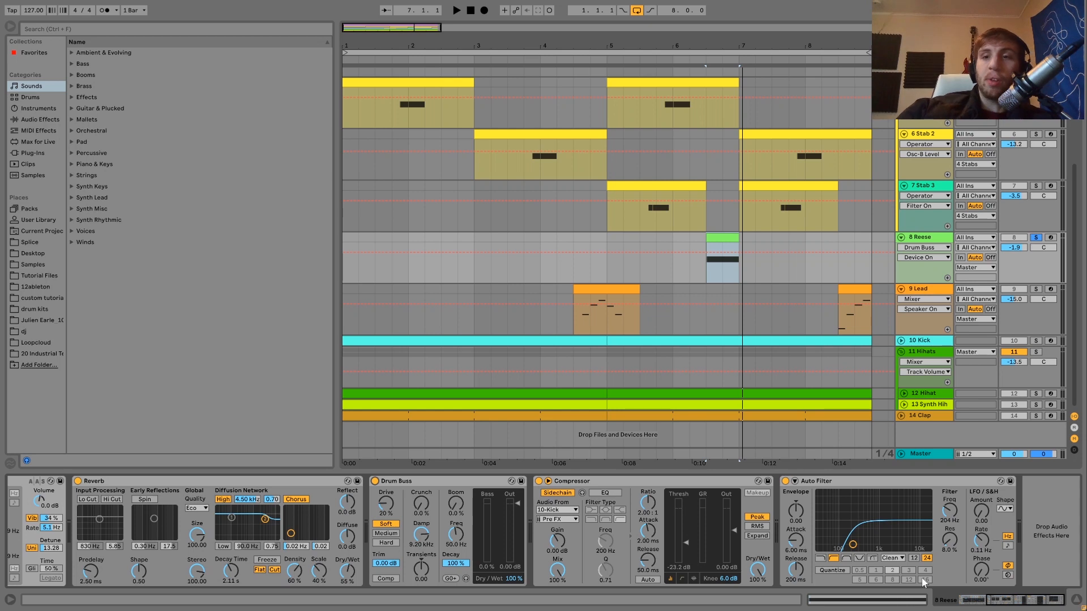
- Solo the Lead track instead of the Reese, show its devices, and play both of its clips
{"action": "left_click", "coordinate": [1036, 290]}
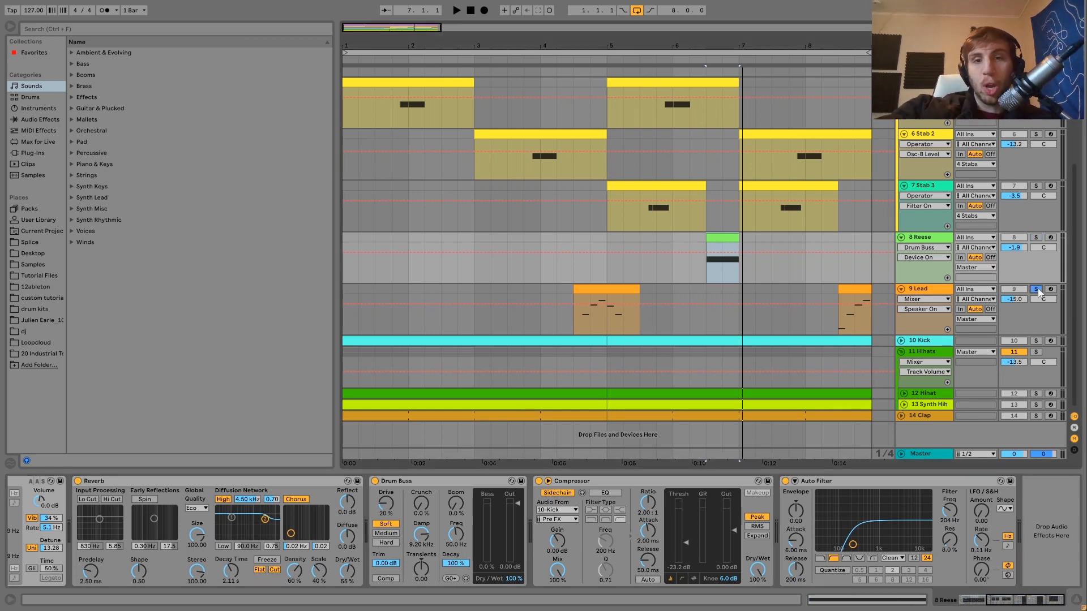
{"action": "left_click", "coordinate": [925, 291]}
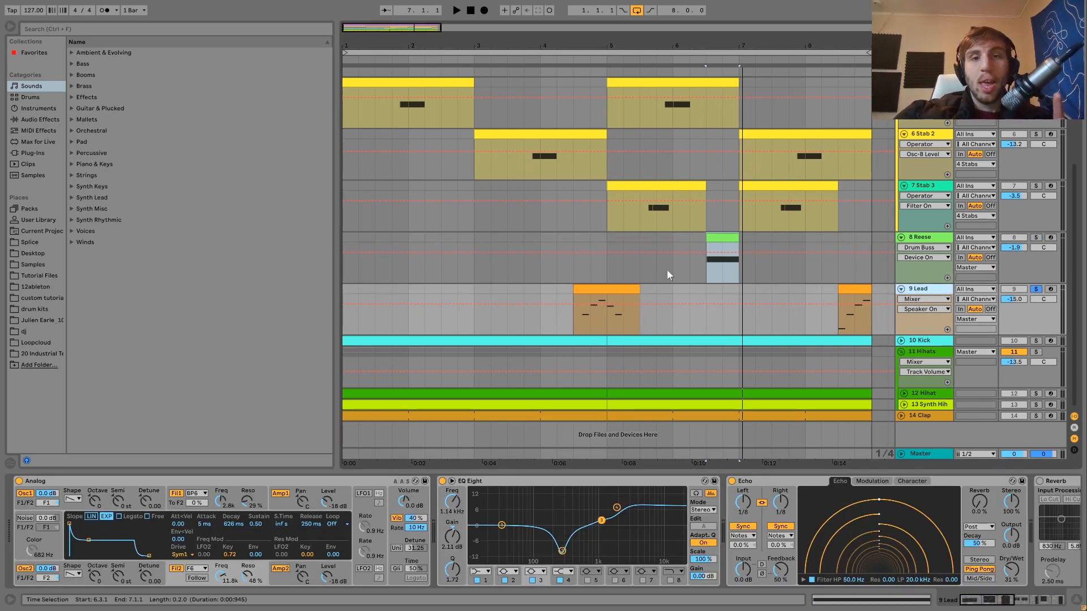
{"action": "left_click", "coordinate": [598, 291]}
{"action": "key", "text": "space"}
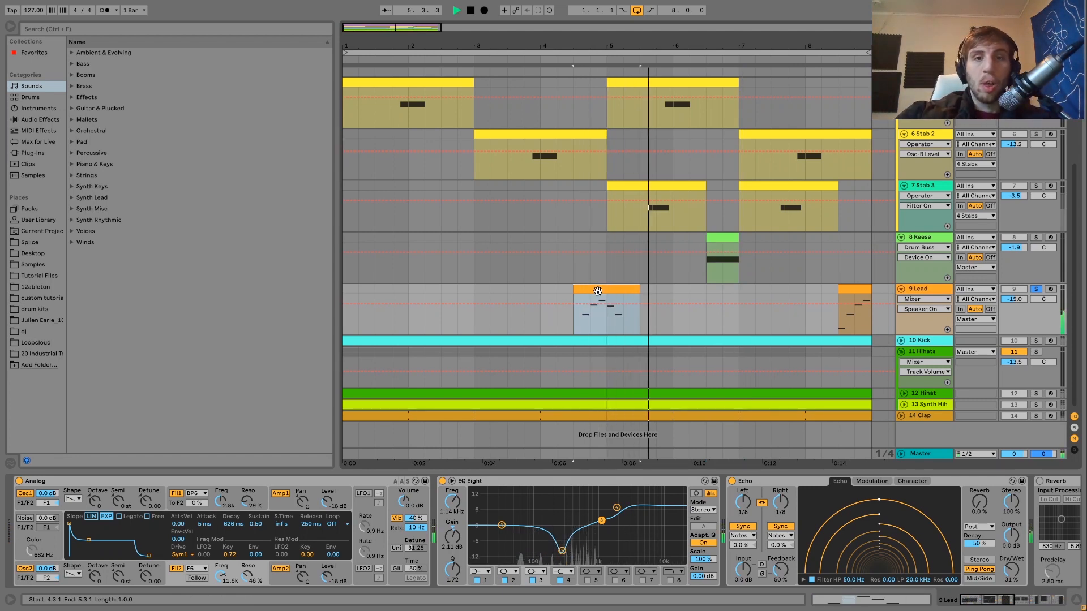
{"action": "left_click", "coordinate": [860, 291]}
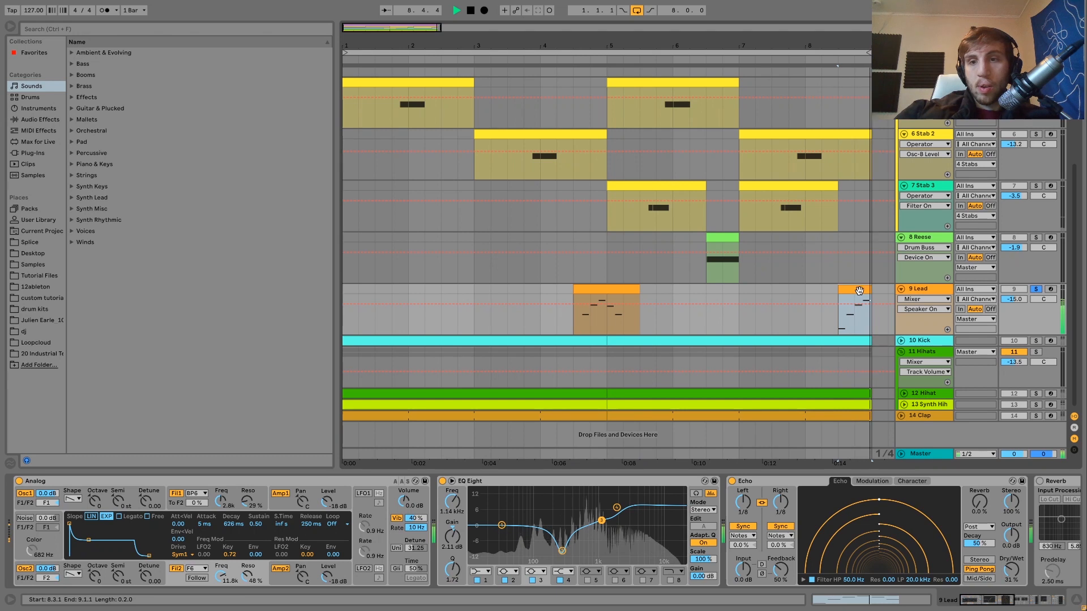
{"action": "key", "text": "space"}
- Open the first Lead clip's MIDI notes and play it, turning off the solo to hear the full mix
{"action": "double_click", "coordinate": [603, 287]}
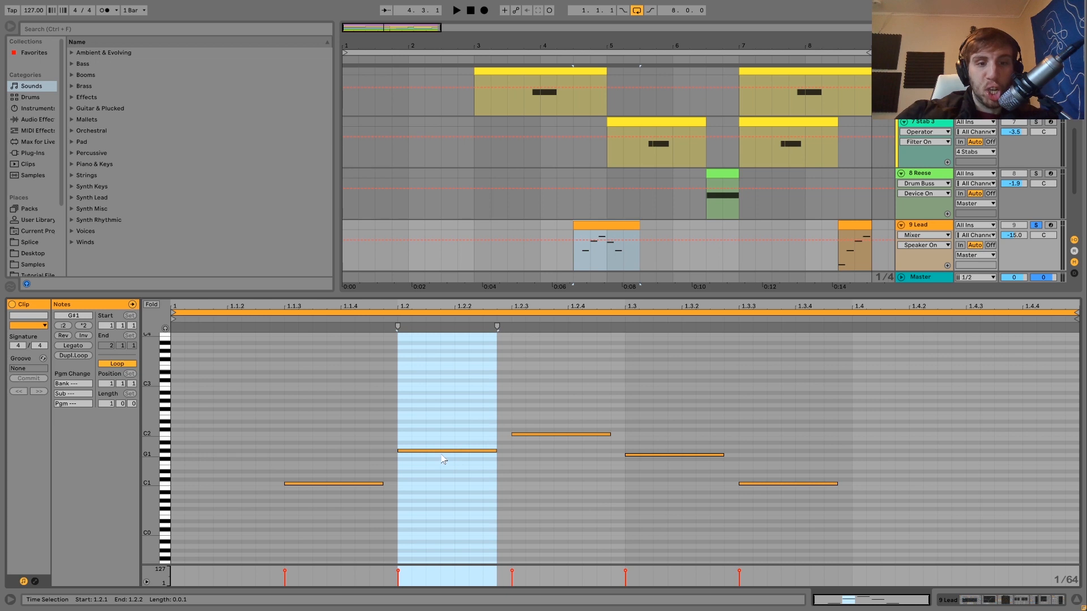
{"action": "key", "text": "space"}
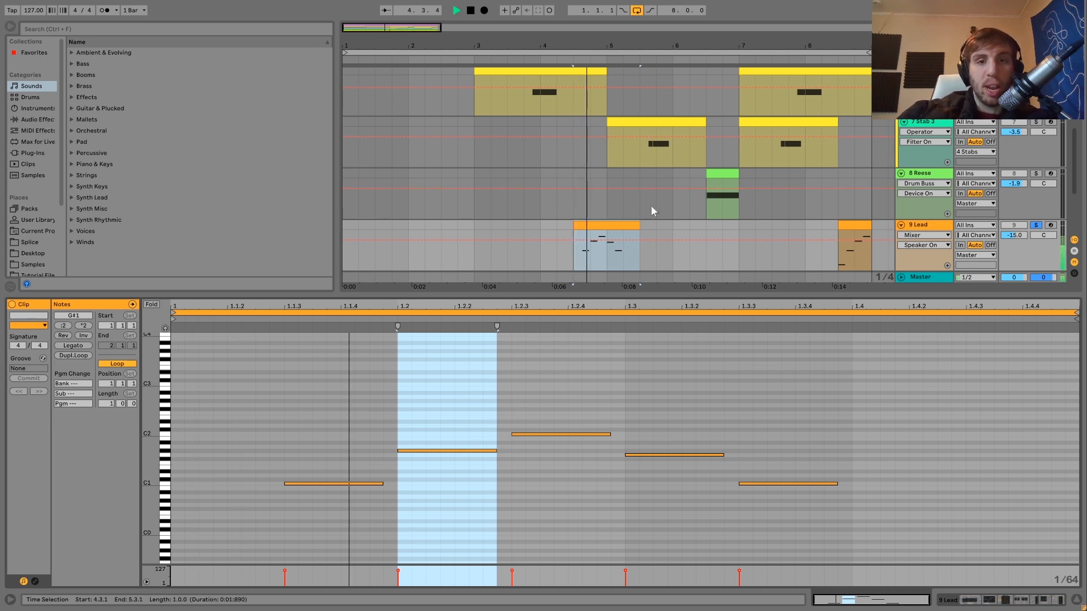
{"action": "left_click", "coordinate": [1036, 226]}
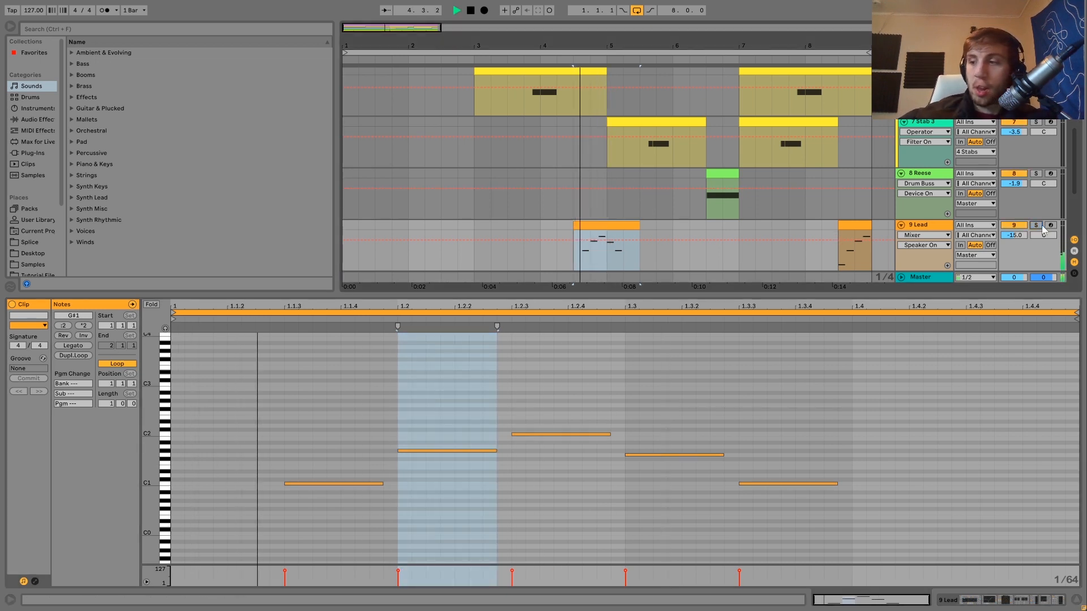
{"action": "key", "text": "space"}
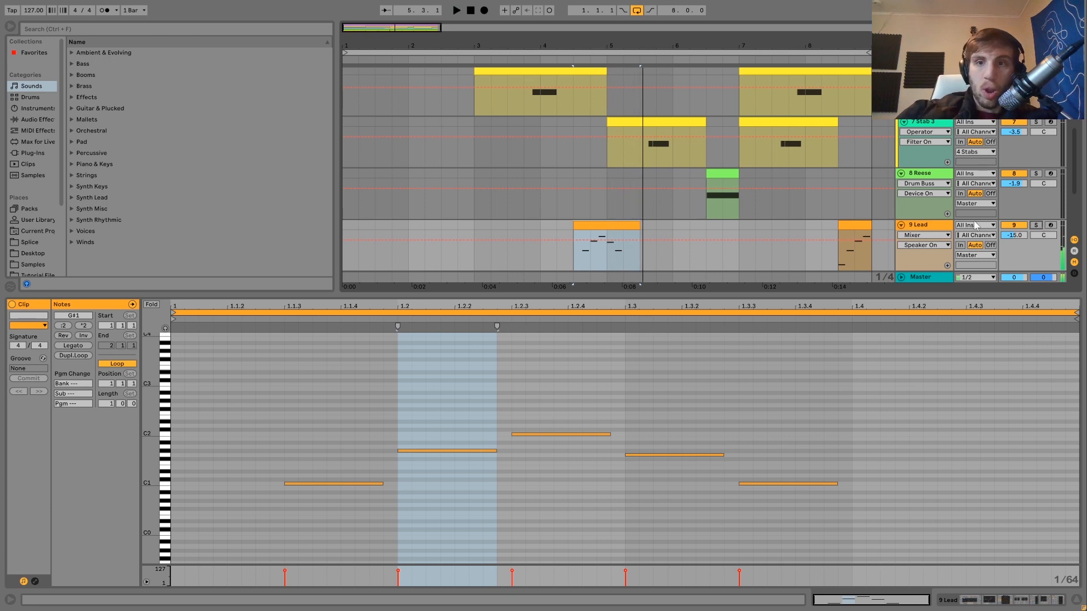
- Open the second Lead clip, play it in the mix and soloed, and single out its upper notes and low C0 note
{"action": "left_click", "coordinate": [852, 225]}
{"action": "key", "text": "space"}
{"action": "left_click", "coordinate": [1036, 225]}
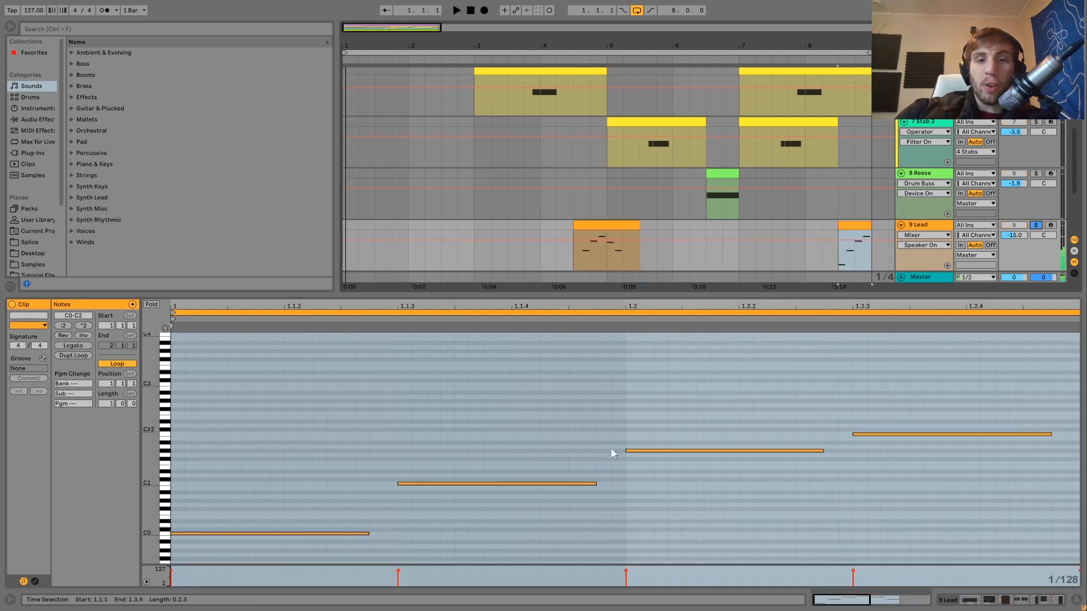
{"action": "key", "text": "space"}
{"action": "left_click_drag", "start_coordinate": [545, 508], "coordinate": [923, 403]}
{"action": "left_click_drag", "start_coordinate": [306, 480], "coordinate": [330, 580]}
{"action": "key", "text": "space"}
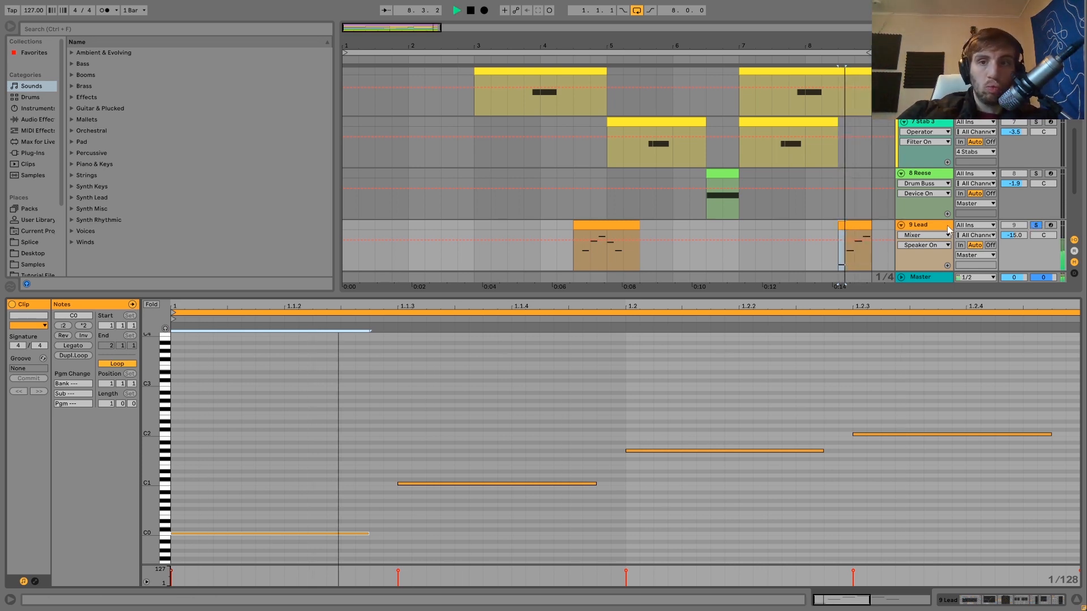
- Play the first Lead clip, unsolo the track, return to its device chain, and play the full mix from 5.3.1
{"action": "left_click", "coordinate": [637, 225]}
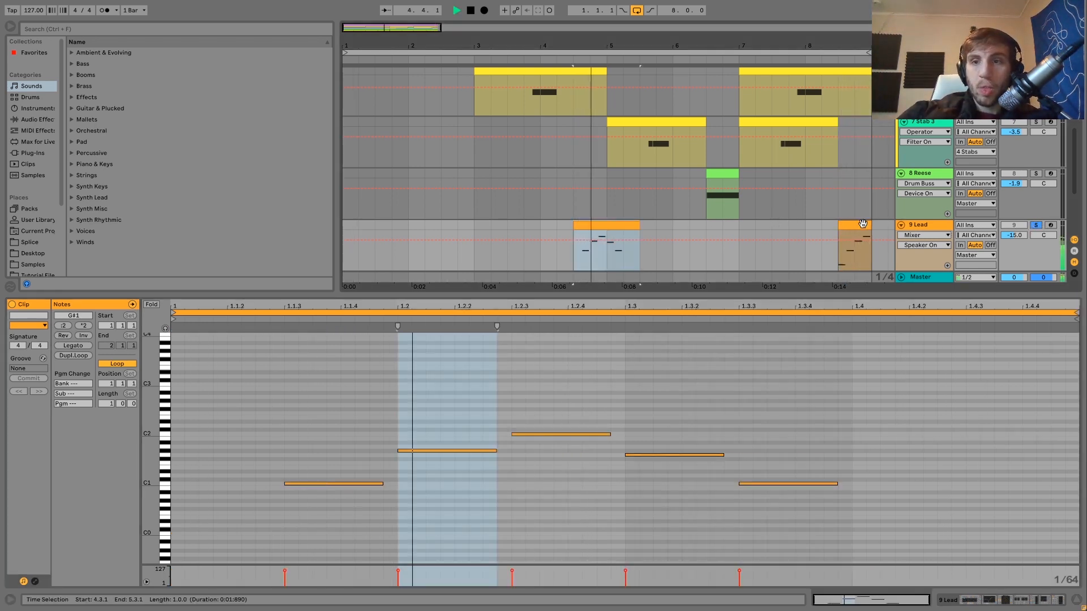
{"action": "left_click", "coordinate": [1035, 225]}
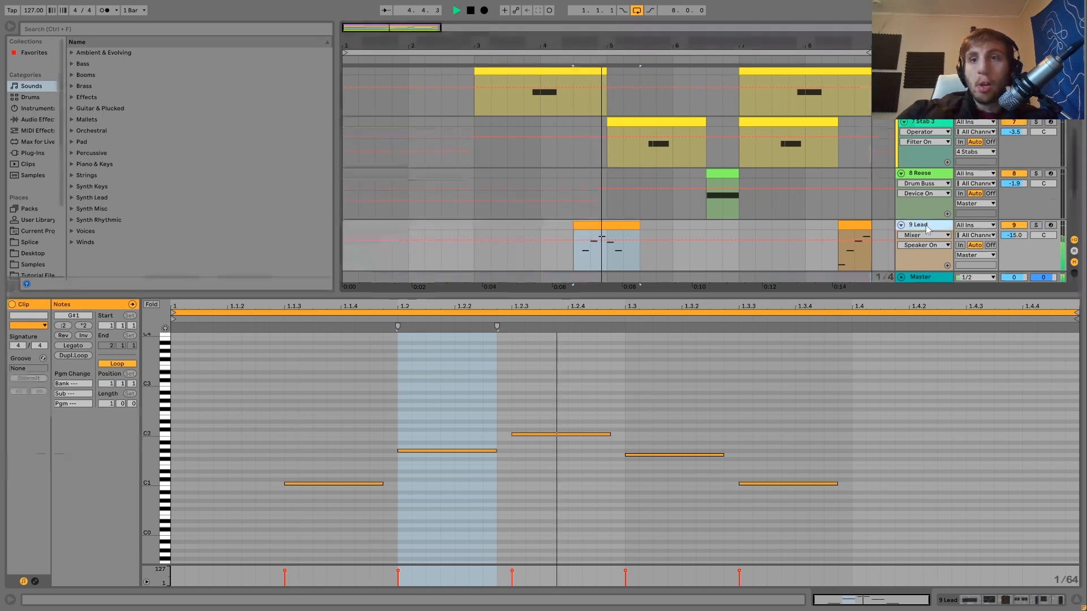
{"action": "left_click", "coordinate": [926, 225]}
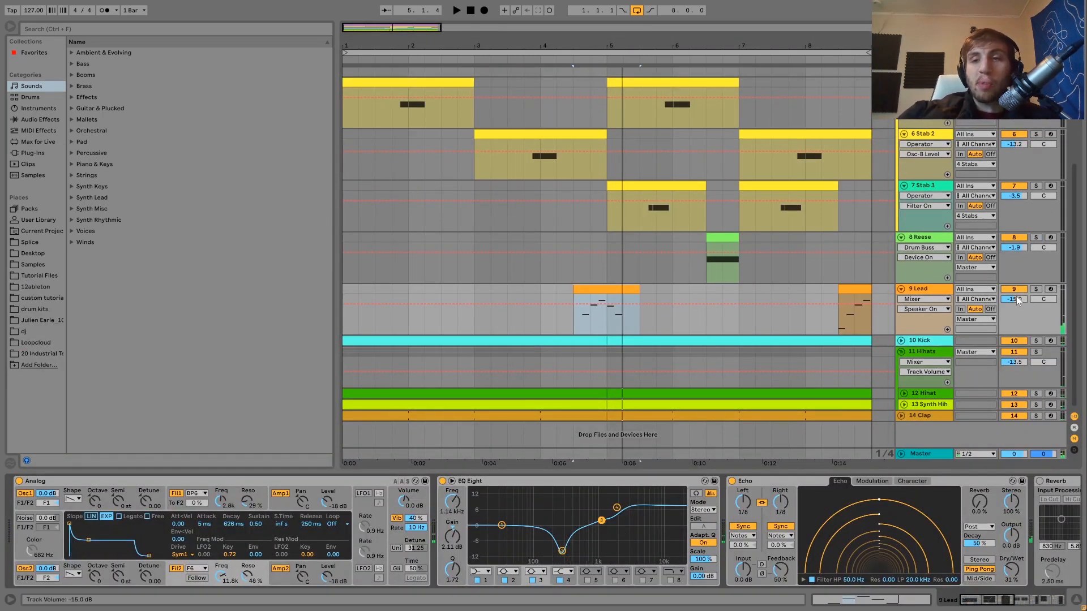
{"action": "left_click", "coordinate": [639, 221]}
{"action": "key", "text": "space"}
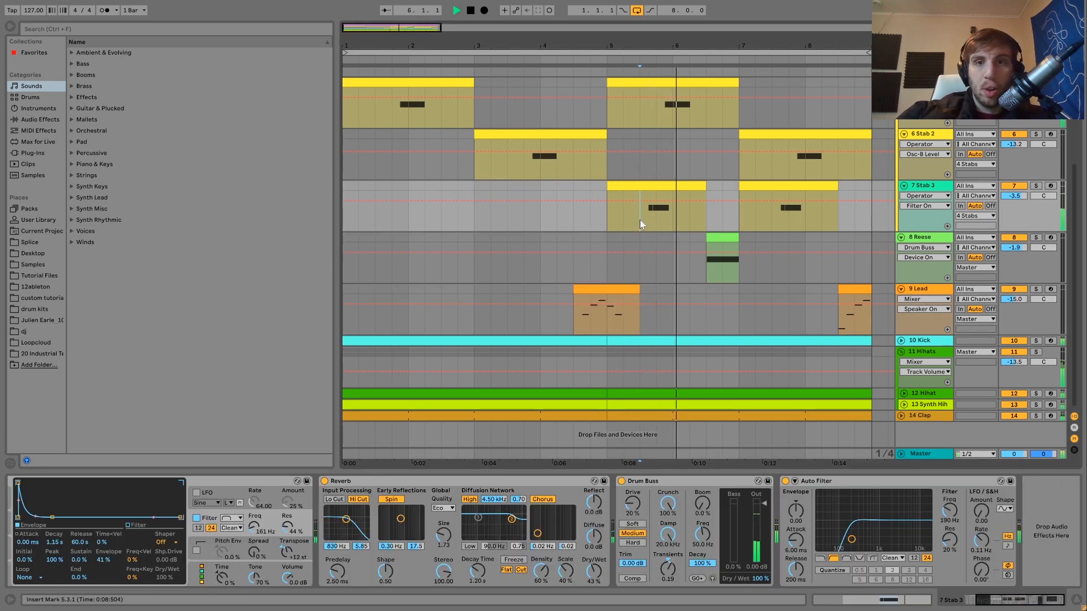
{"action": "key", "text": "space"}
- Select the first Lead clip and examine Analog's global, Filter 1 and Filter 2 settings on the soloed Lead track
{"action": "left_click", "coordinate": [611, 287]}
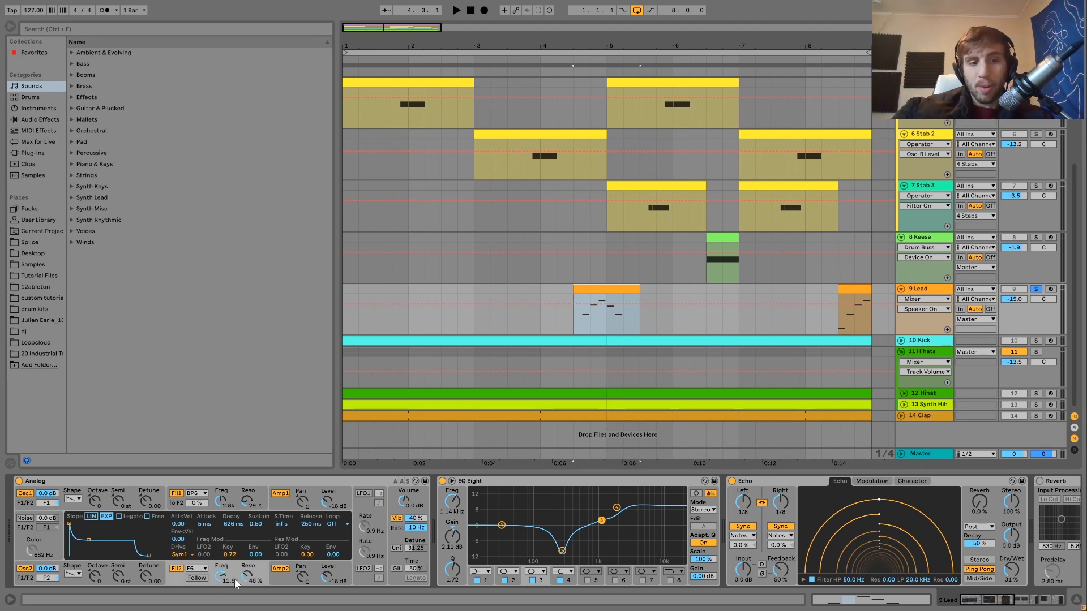
{"action": "left_click", "coordinate": [395, 532]}
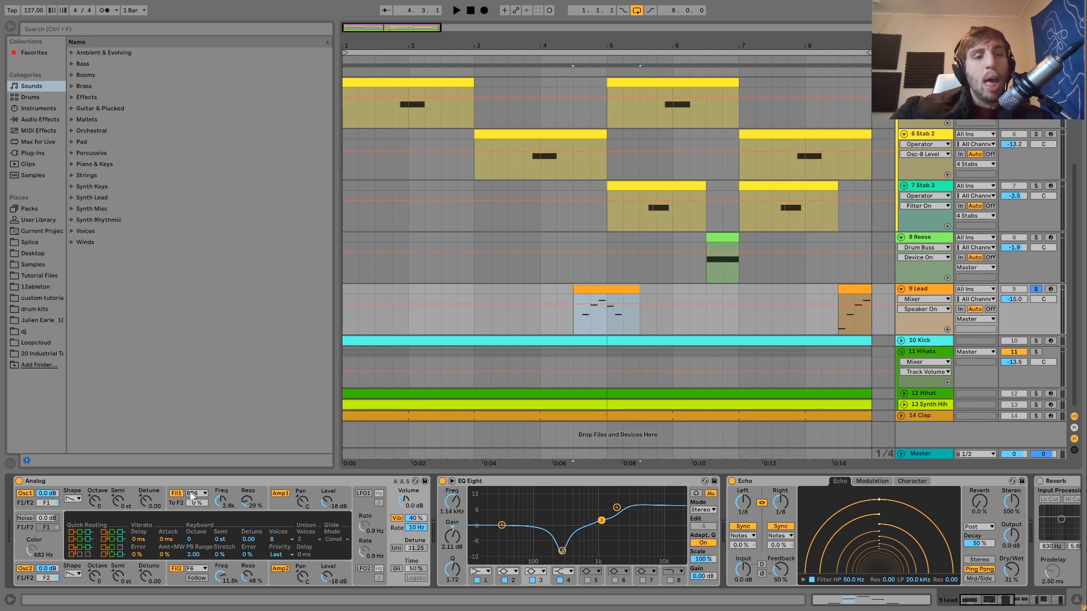
{"action": "left_click", "coordinate": [180, 506]}
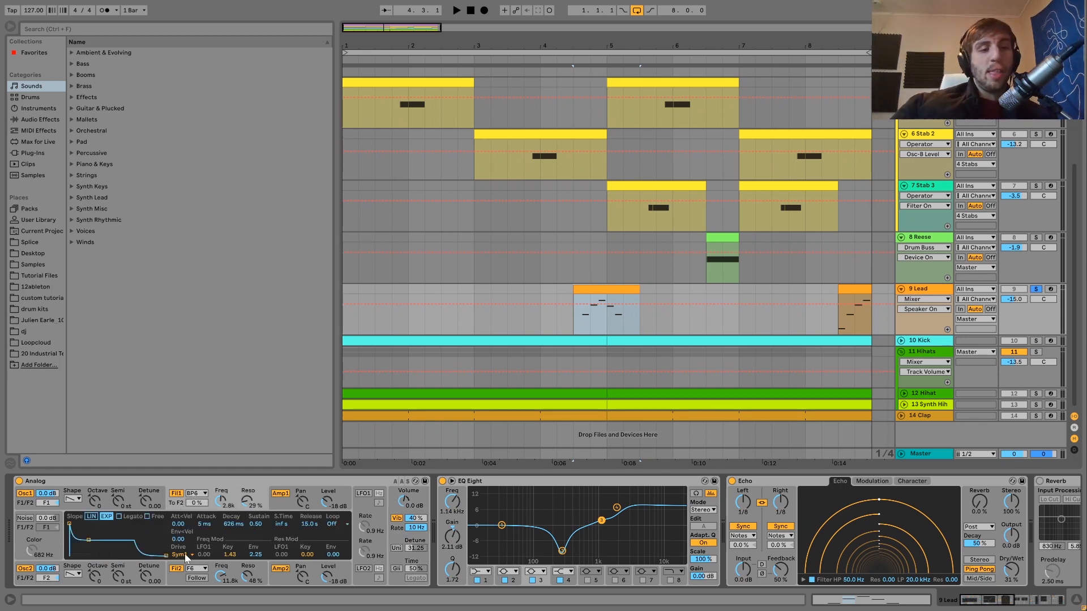
{"action": "left_click", "coordinate": [174, 588]}
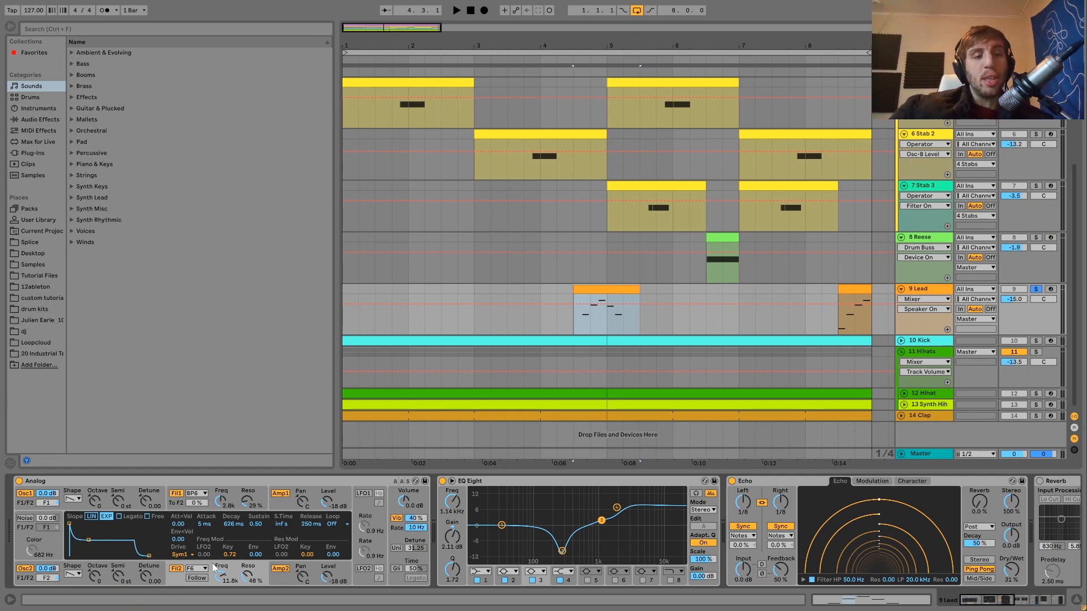
{"action": "left_click", "coordinate": [212, 493]}
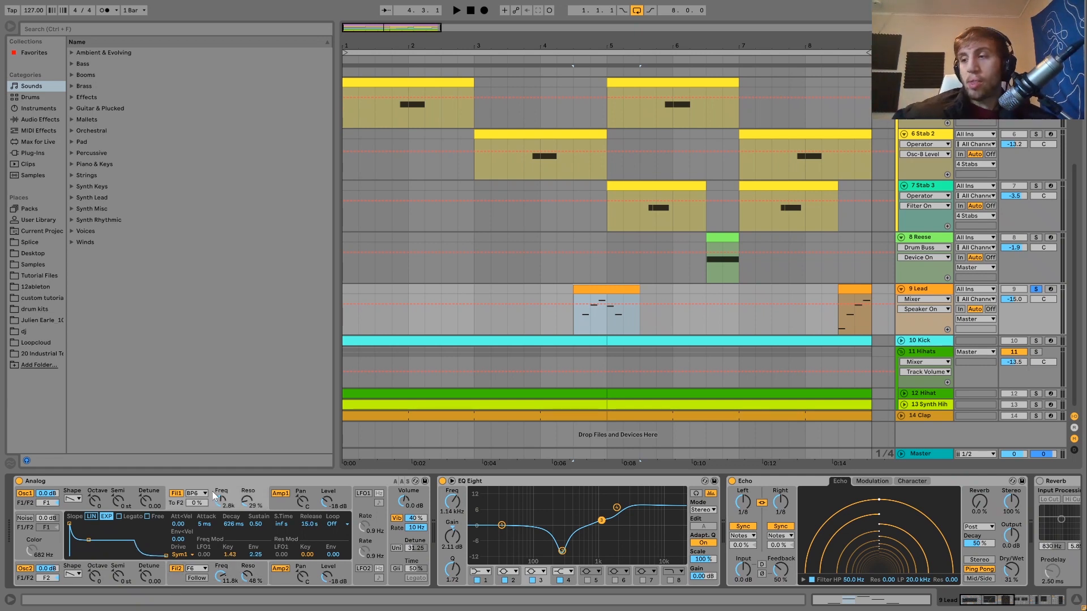
{"action": "left_click", "coordinate": [232, 571]}
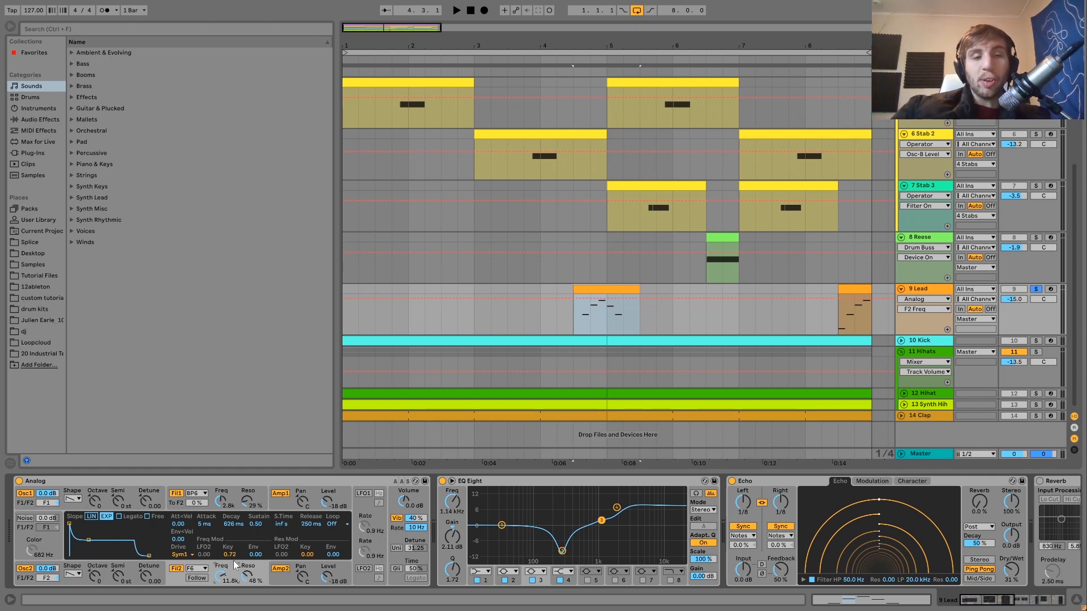
- Arm the Lead track and audition its sound from the computer keyboard, raising the octave to start at C2
{"action": "left_click", "coordinate": [1054, 291]}
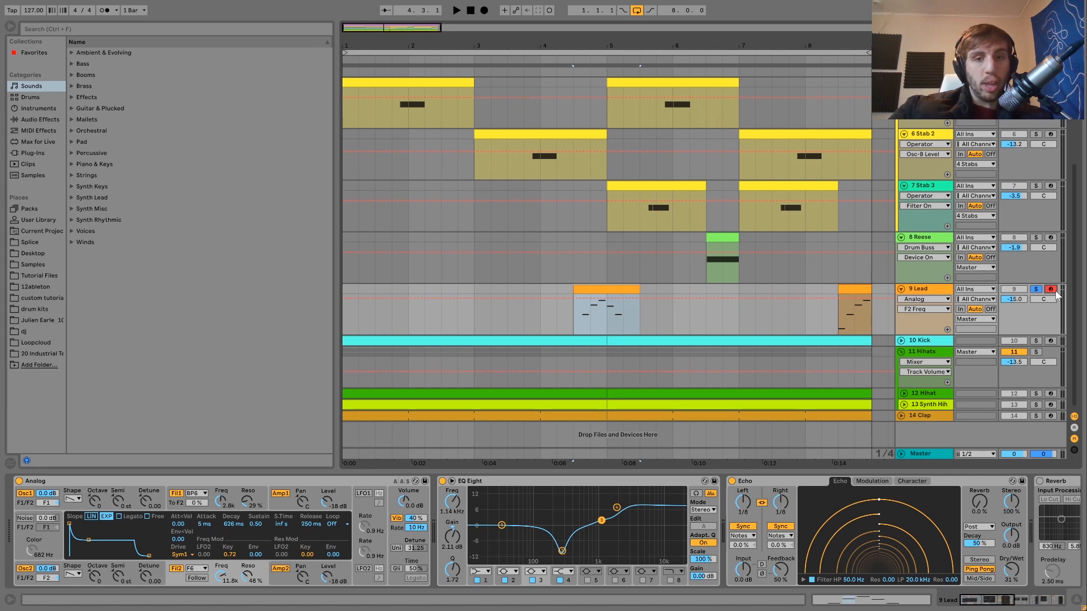
{"action": "key", "text": "z"}
{"action": "key", "text": "a"}
{"action": "key", "text": "x"}
{"action": "key", "text": "x"}
{"action": "key", "text": "x"}
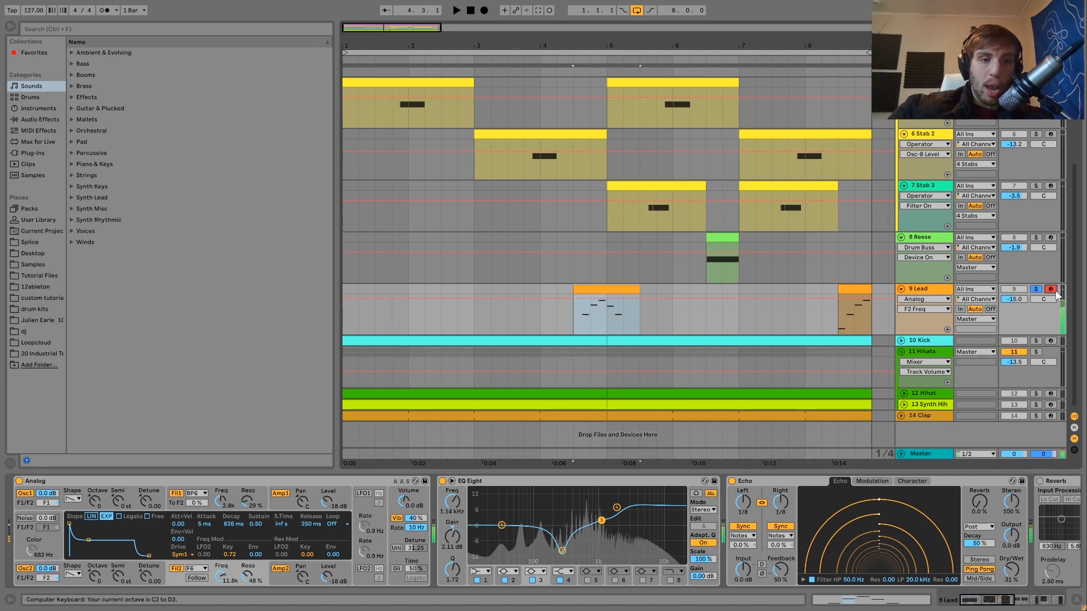
- Finish auditioning the Lead sound from the computer keyboard by lowering nothing further and disarm the Lead track
{"action": "key", "text": "x"}
{"action": "key", "text": "x"}
{"action": "left_click", "coordinate": [1054, 290]}
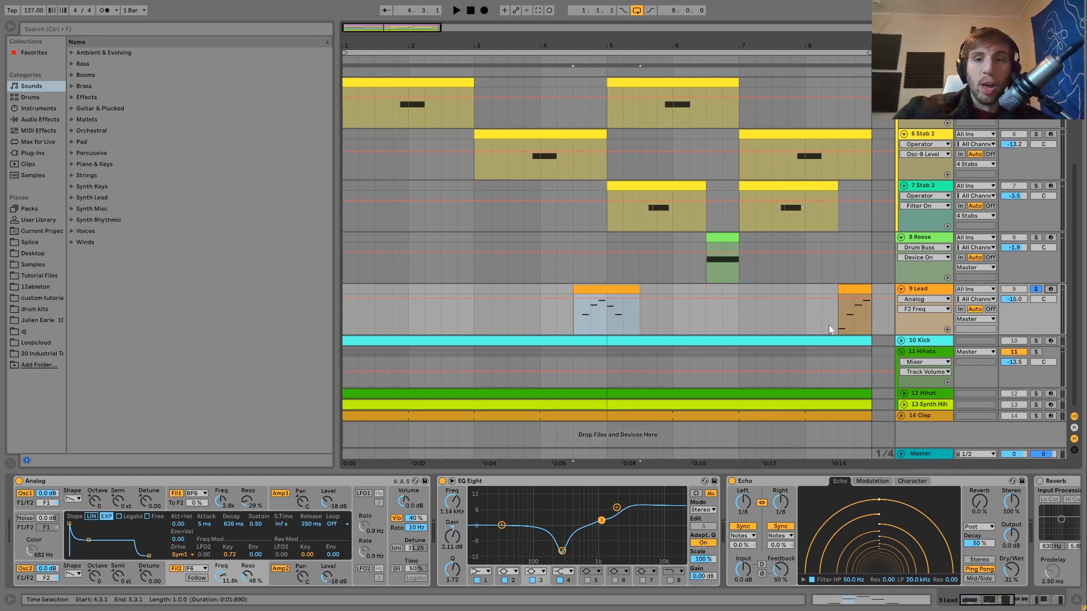
- Open the second Lead clip and single out its low C0 note
{"action": "double_click", "coordinate": [858, 289]}
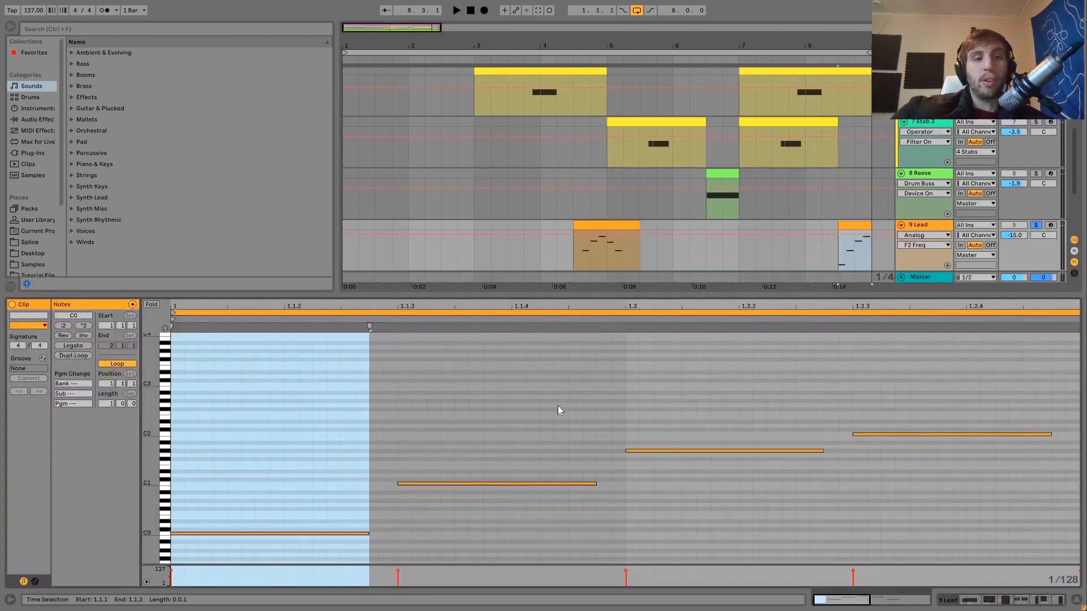
{"action": "left_click", "coordinate": [324, 534]}
{"action": "key", "text": "space"}
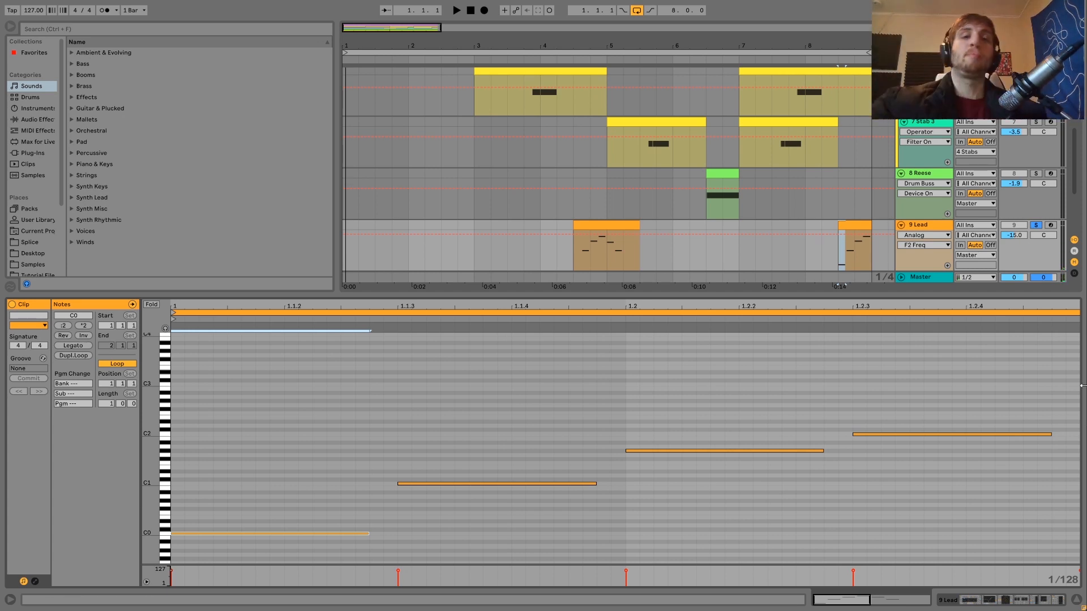
- Return to the Lead track's device chain and play the first Lead clip soloed, then unsoloed in the full mix
{"action": "left_click", "coordinate": [920, 226]}
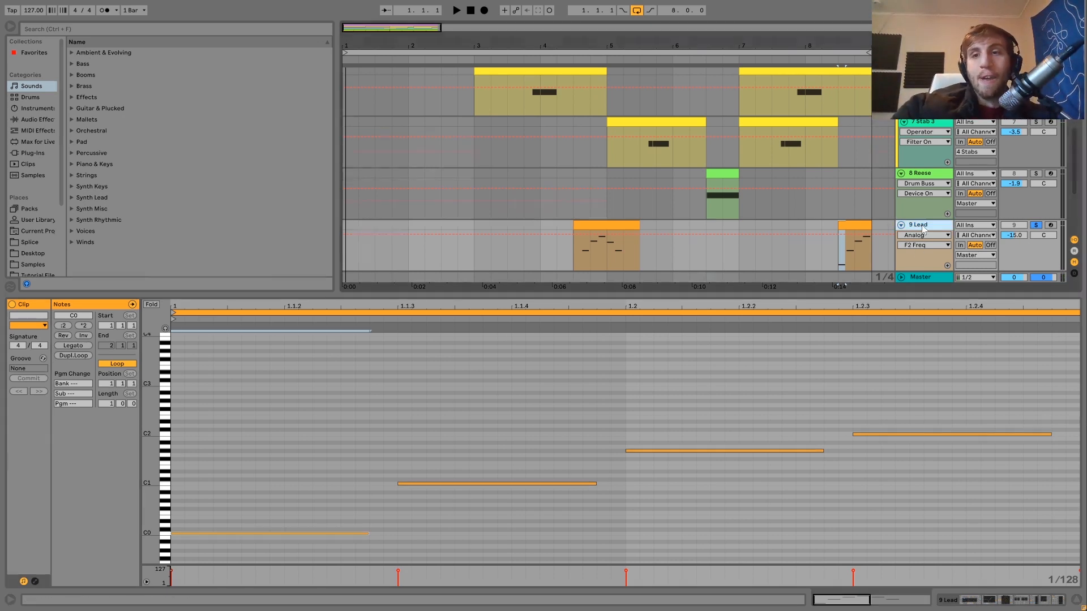
{"action": "double_click", "coordinate": [921, 225]}
{"action": "left_click", "coordinate": [591, 287]}
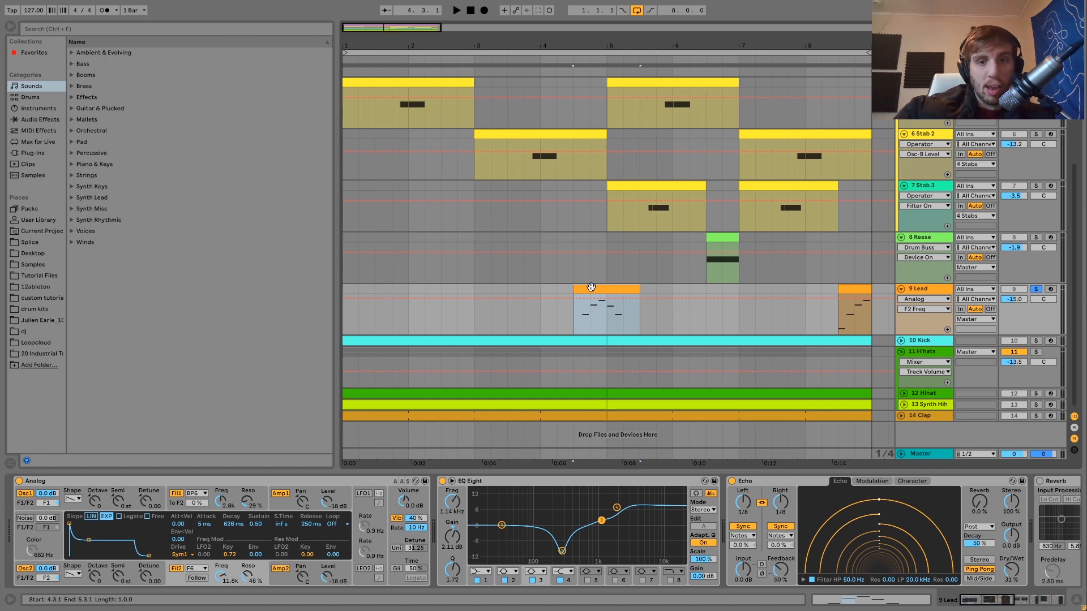
{"action": "key", "text": "space"}
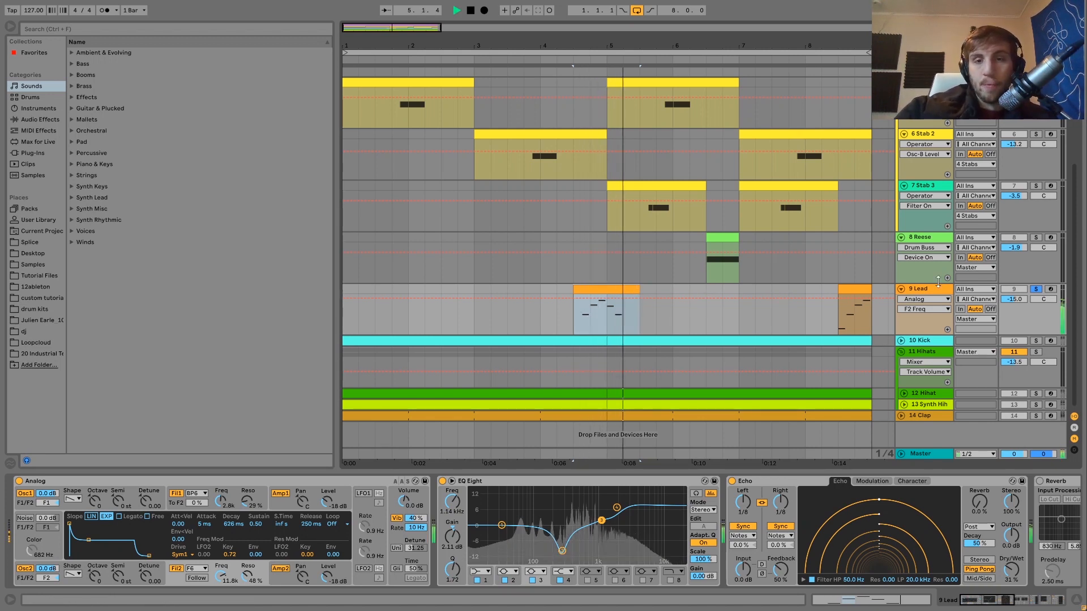
{"action": "key", "text": "space"}
{"action": "left_click", "coordinate": [1035, 289]}
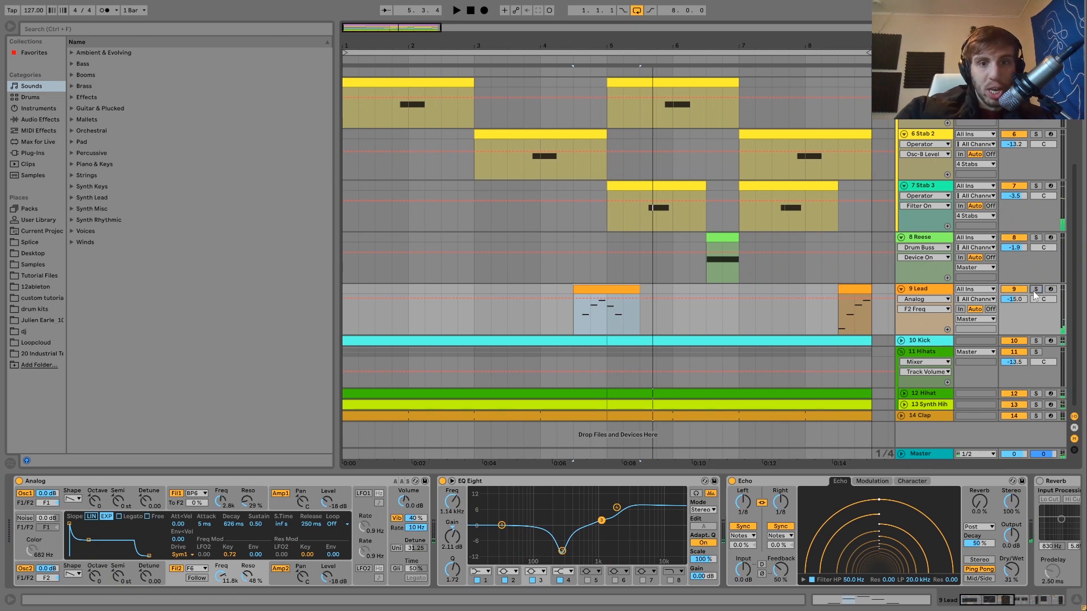
{"action": "key", "text": "space"}
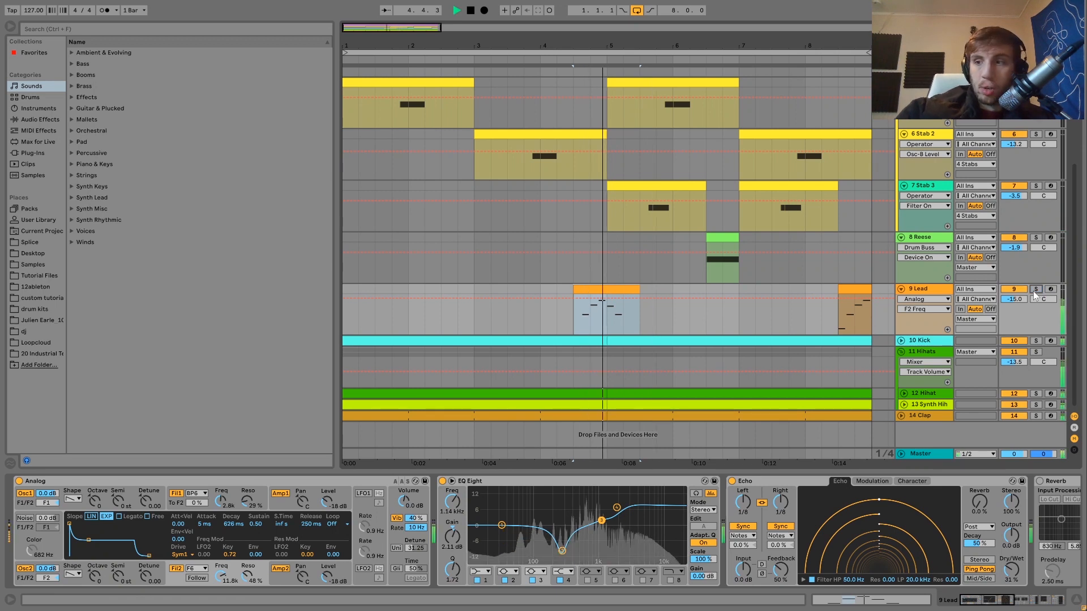
- Solo the Lead track again and examine Analog's amp and global settings
{"action": "left_click", "coordinate": [1036, 290]}
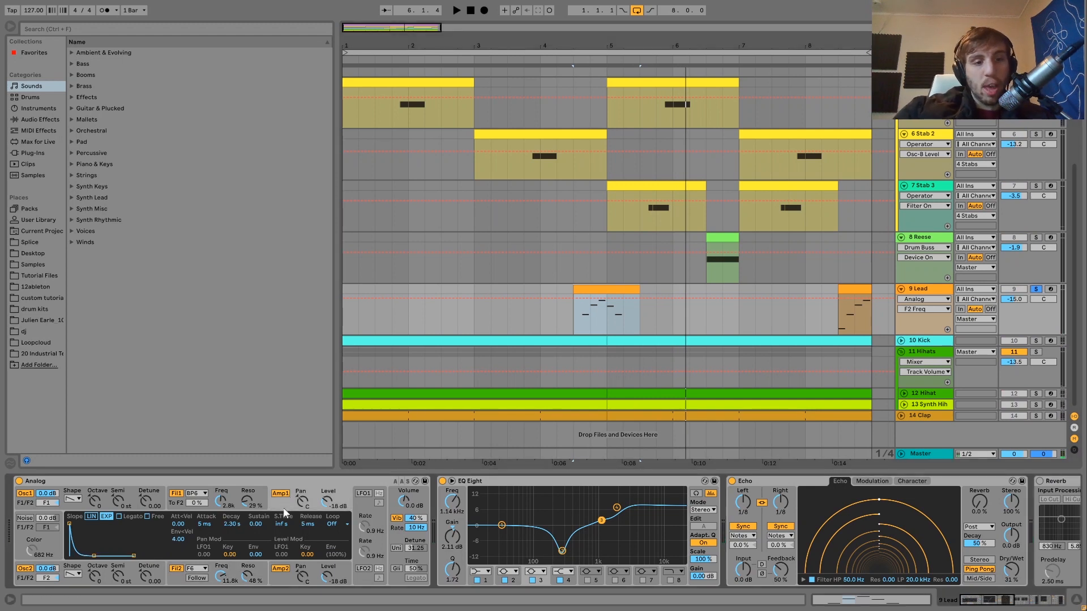
{"action": "left_click", "coordinate": [283, 576]}
{"action": "left_click", "coordinate": [395, 536]}
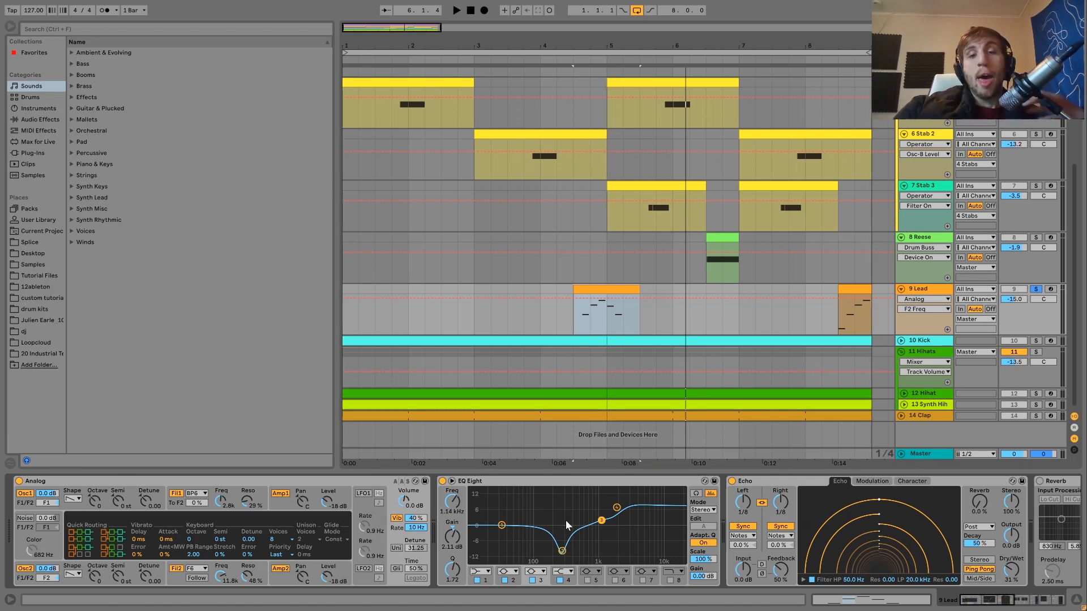
- Delete the Reverb from the Lead track's device chain
{"action": "scroll", "coordinate": [566, 521], "scroll_direction": "right", "scroll_amount": 2}
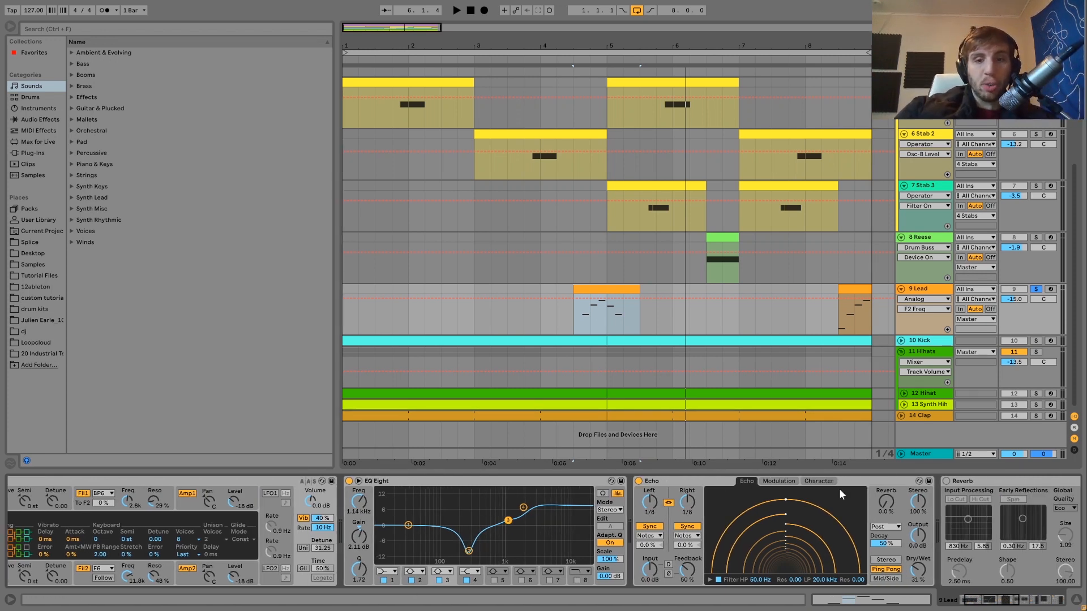
{"action": "left_click", "coordinate": [1013, 482]}
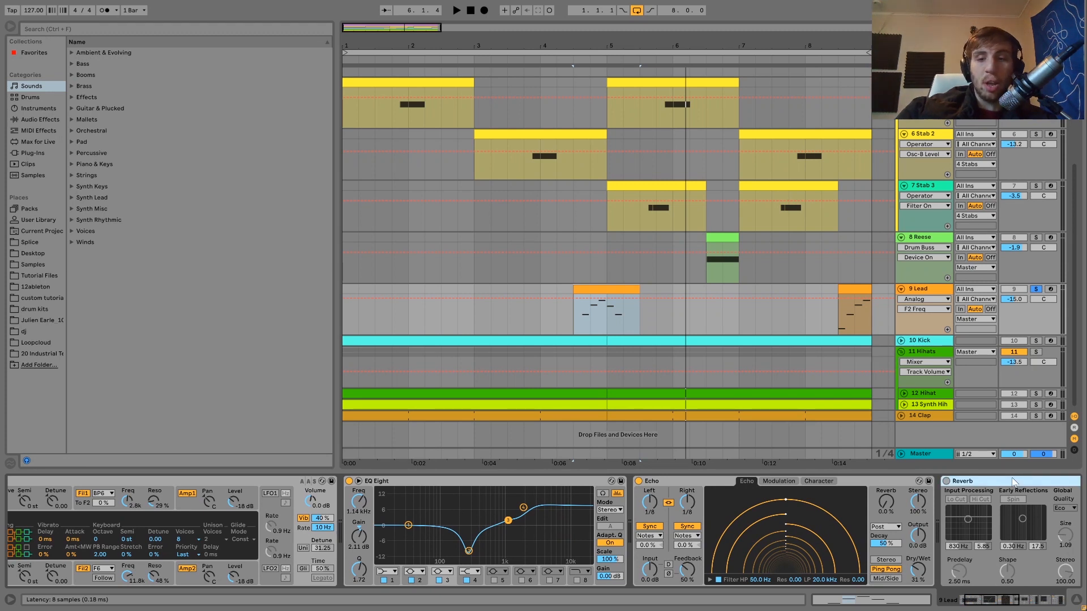
{"action": "key", "text": "Delete"}
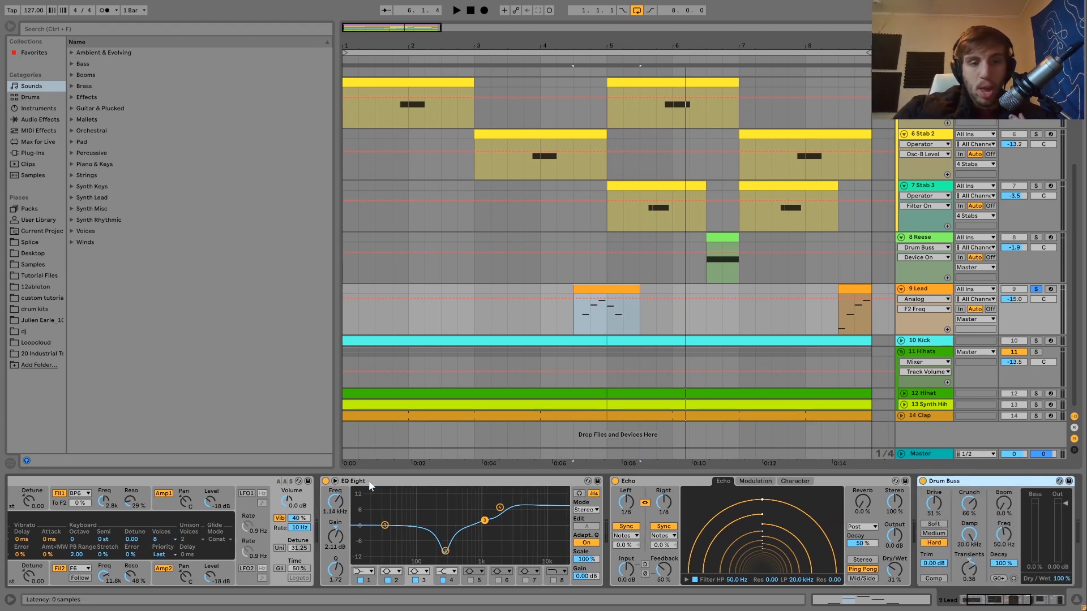
- Compare the first Lead clip with EQ Eight bypassed and with it switched back on
{"action": "left_click", "coordinate": [369, 484]}
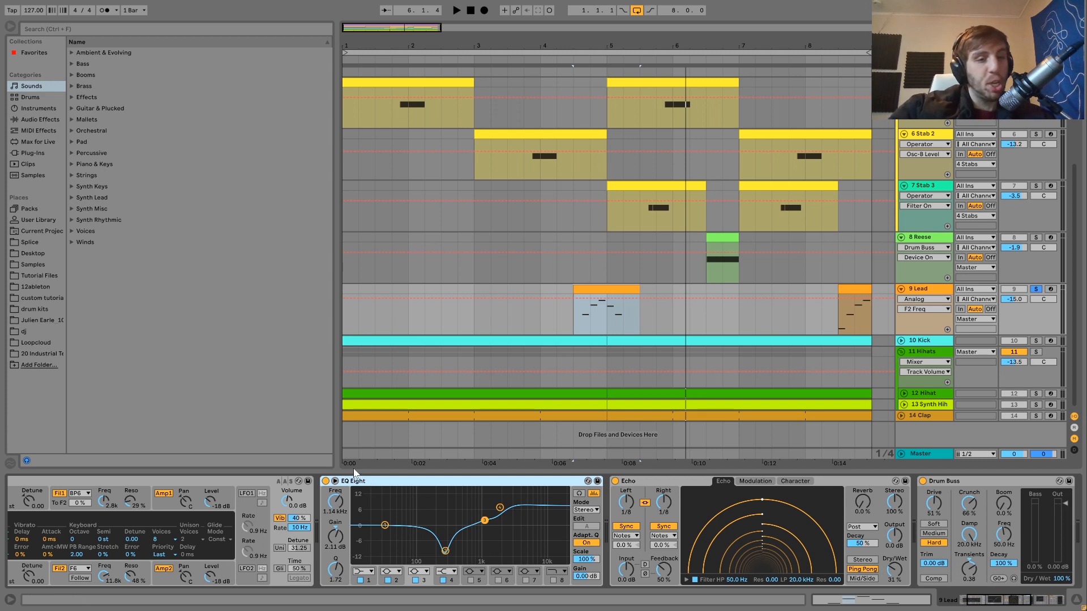
{"action": "left_click", "coordinate": [326, 482]}
{"action": "key", "text": "space"}
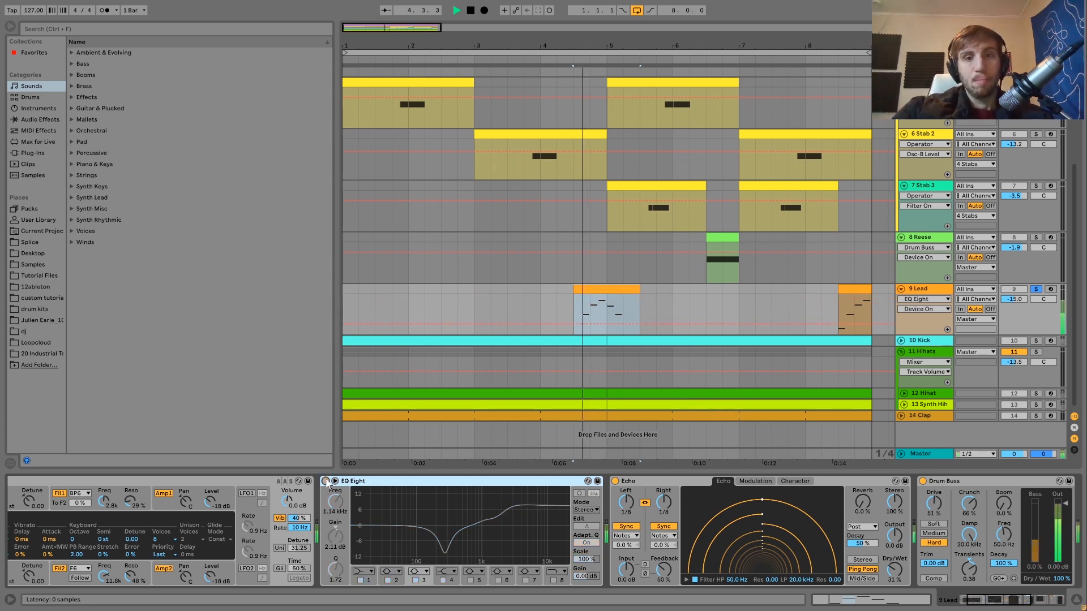
{"action": "key", "text": "space"}
{"action": "left_click", "coordinate": [326, 481]}
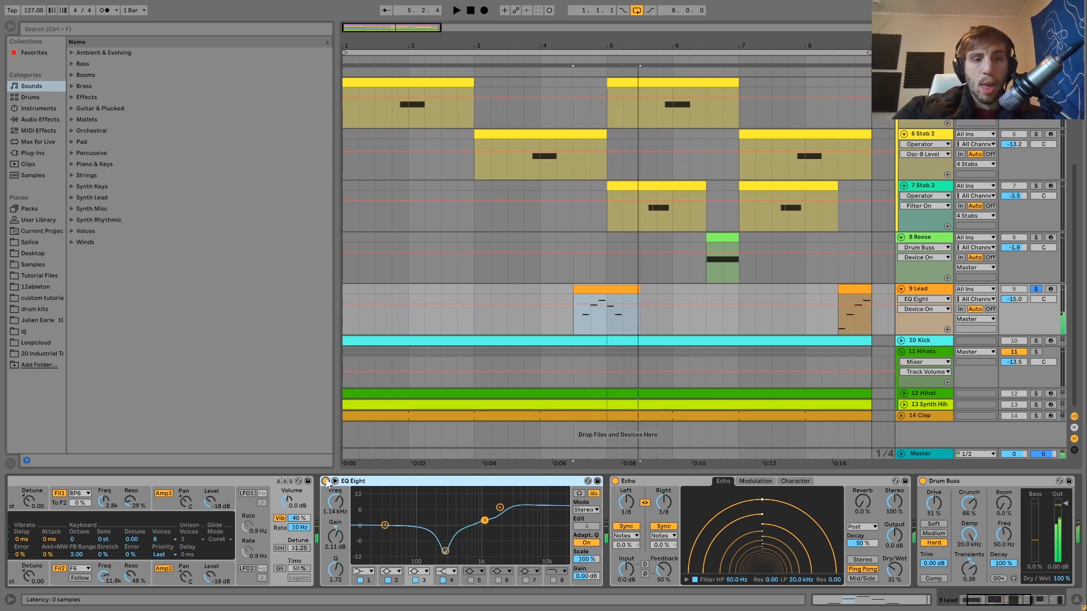
{"action": "key", "text": "space"}
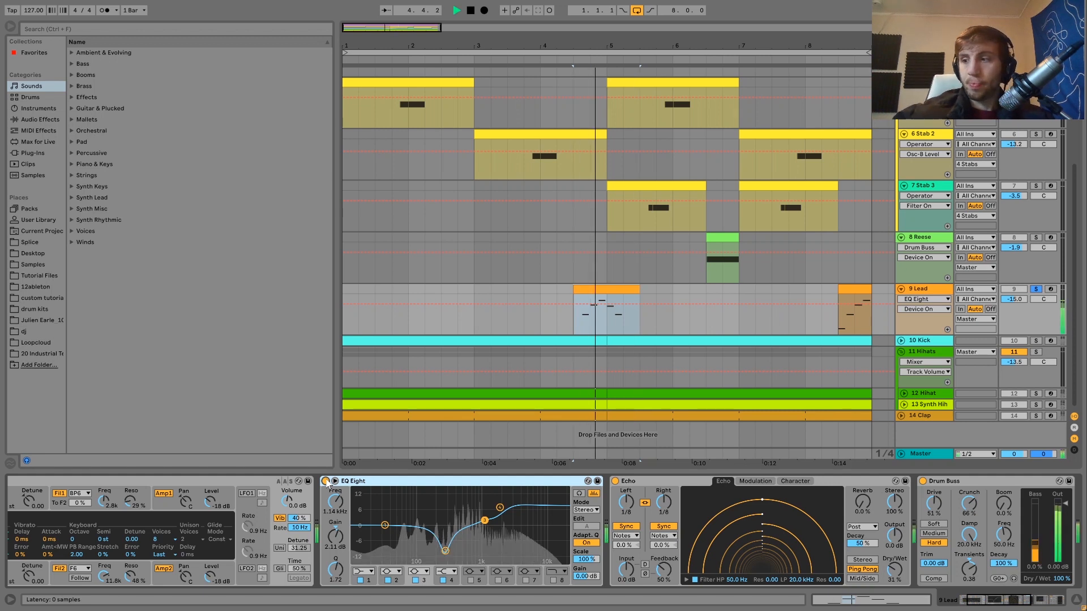
{"action": "key", "text": "space"}
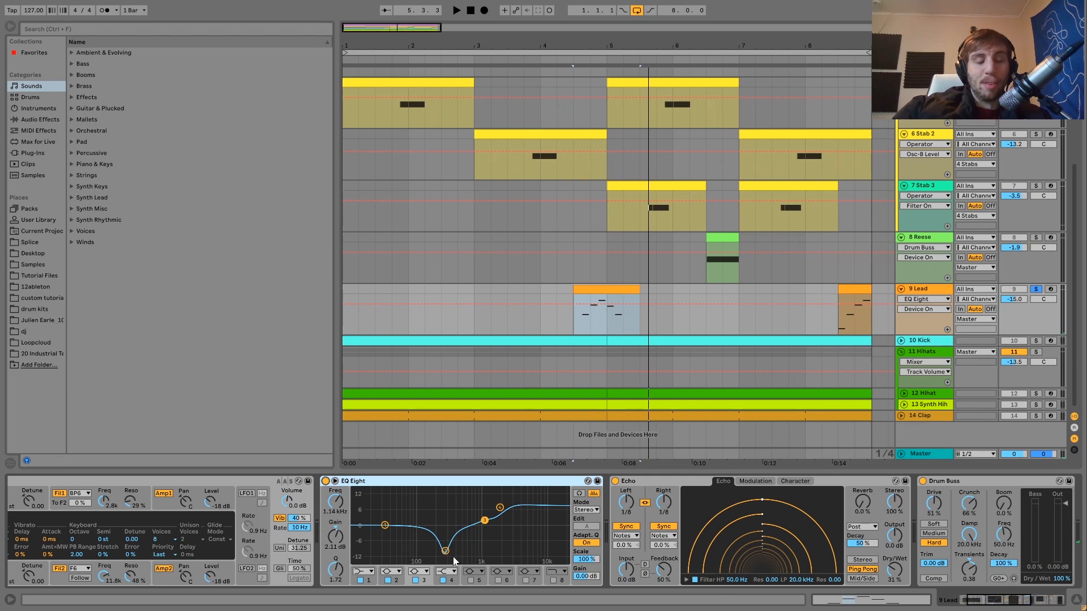
- Try Echo's left and right delay times at 1/16 on the Lead, undo the change, and play the clip again
{"action": "scroll", "coordinate": [521, 511], "scroll_direction": "down", "scroll_amount": 10}
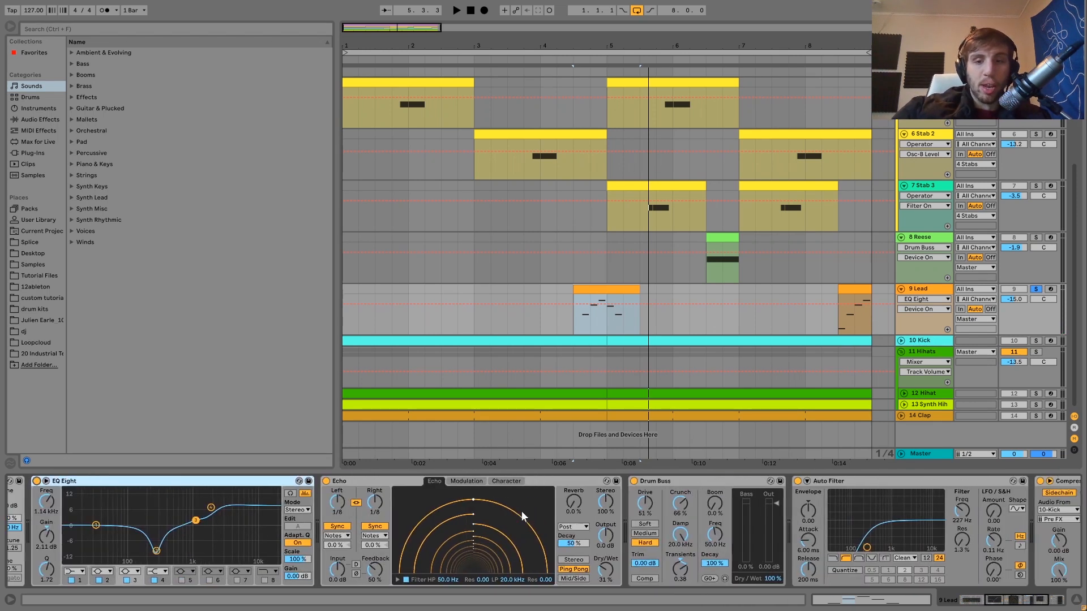
{"action": "scroll", "coordinate": [521, 510], "scroll_direction": "down", "scroll_amount": 2}
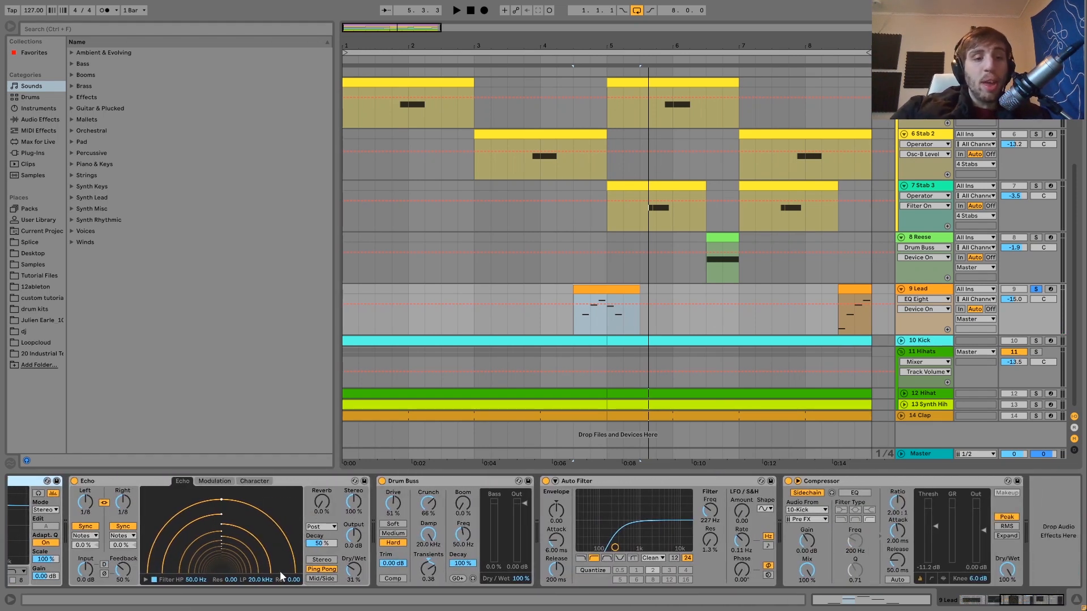
{"action": "key", "text": "space"}
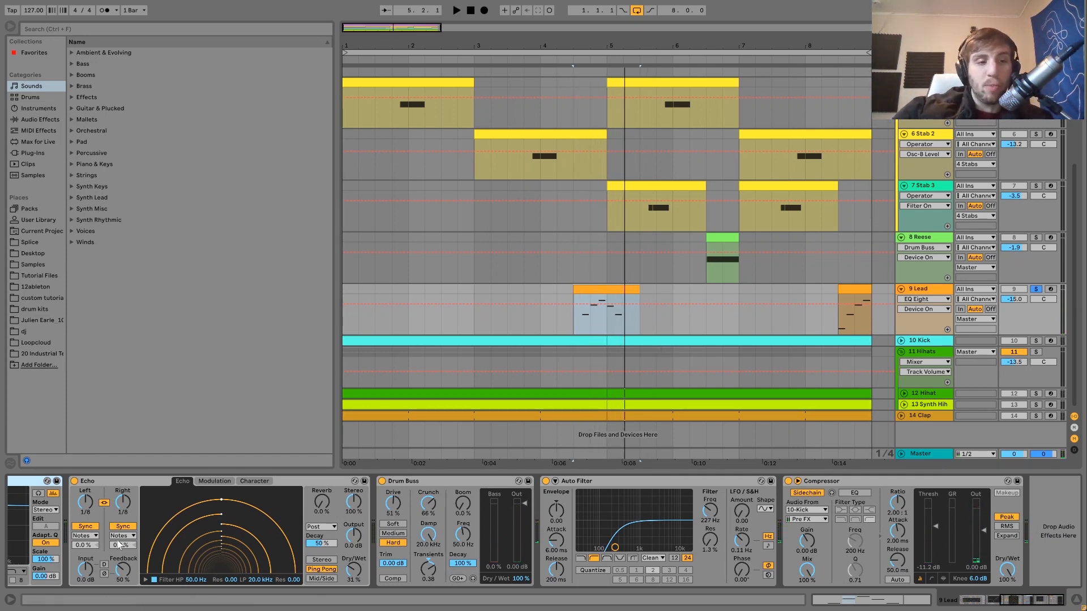
{"action": "left_click_drag", "start_coordinate": [119, 508], "coordinate": [117, 502]}
{"action": "key", "text": "space"}
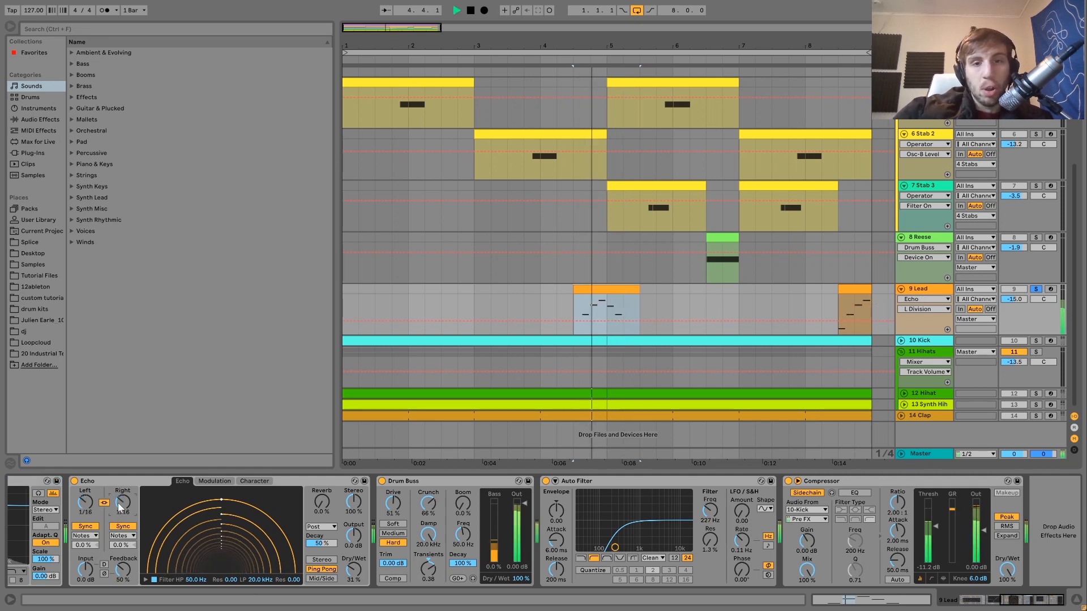
{"action": "key", "text": "space"}
{"action": "key", "text": "ctrl+z"}
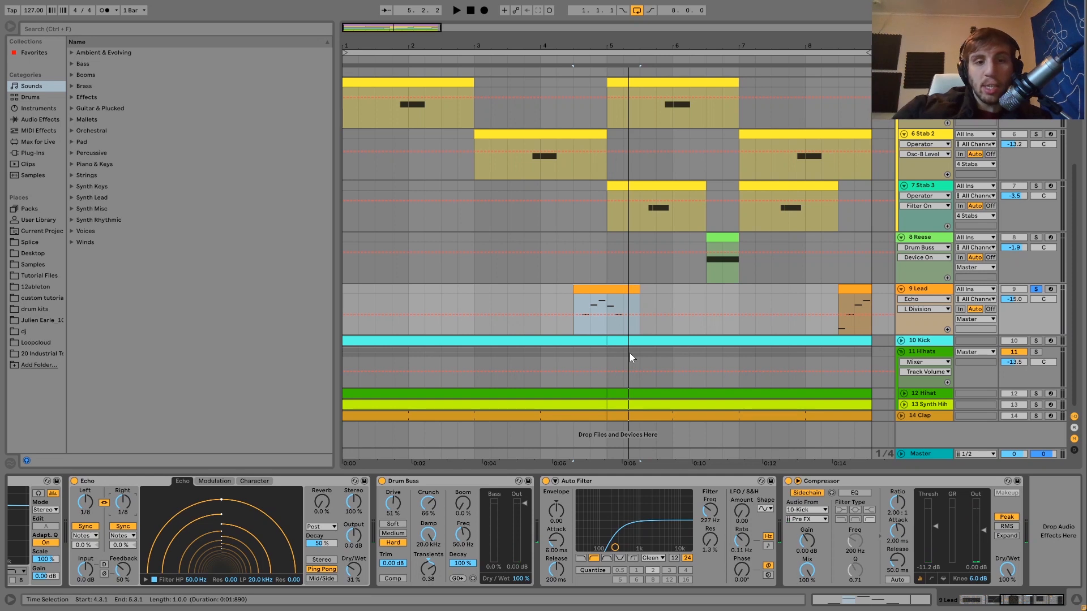
{"action": "key", "text": "space"}
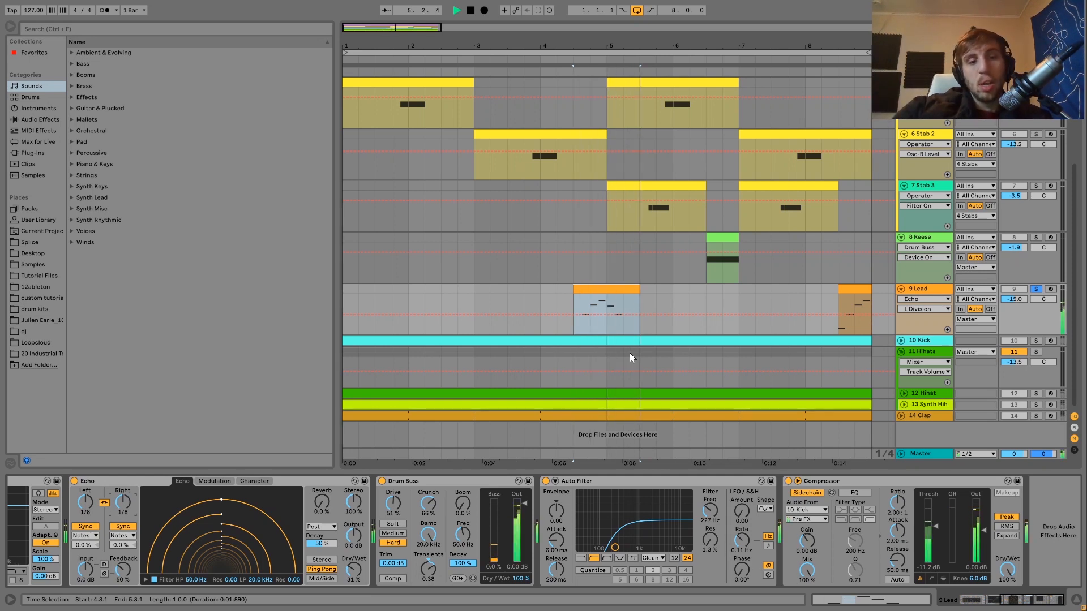
{"action": "key", "text": "space"}
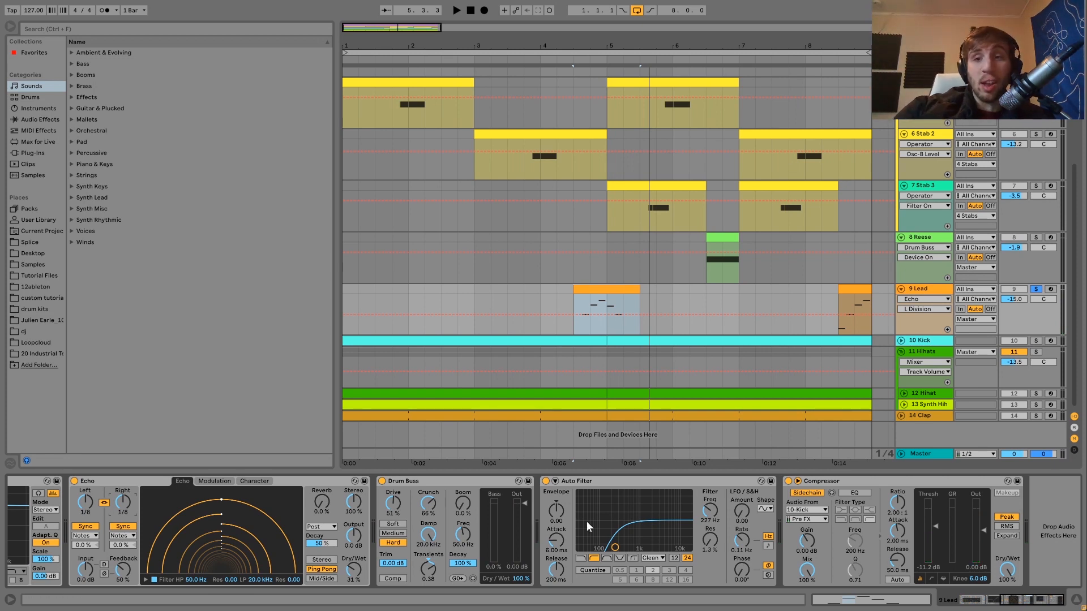
- Solo and unfold the Kick track to show its devices, then select its first clip and play it
{"action": "scroll", "coordinate": [695, 573], "scroll_direction": "down", "scroll_amount": 1}
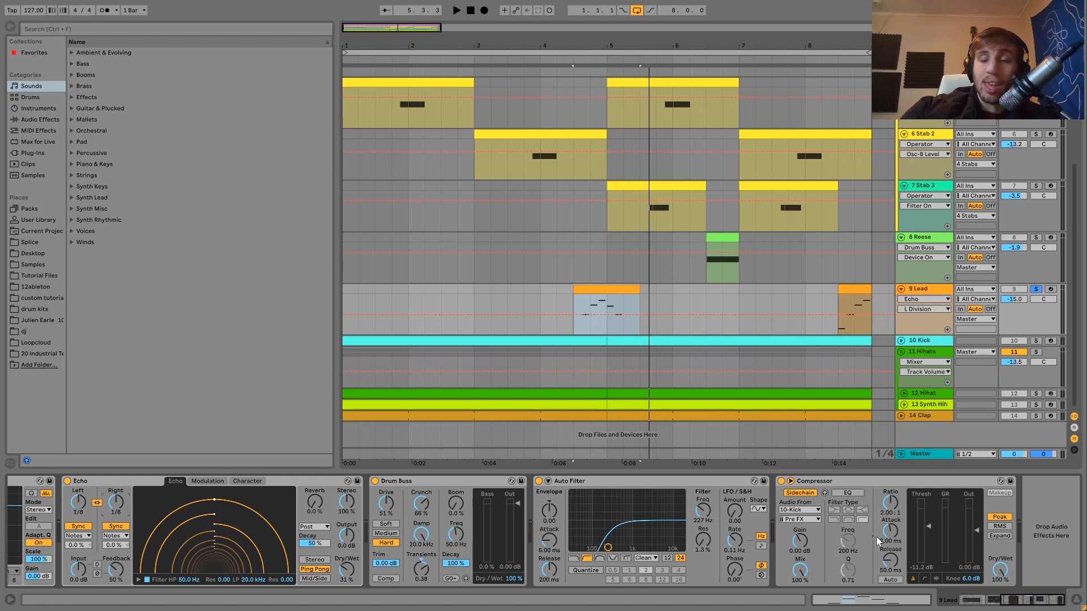
{"action": "left_click", "coordinate": [1035, 342]}
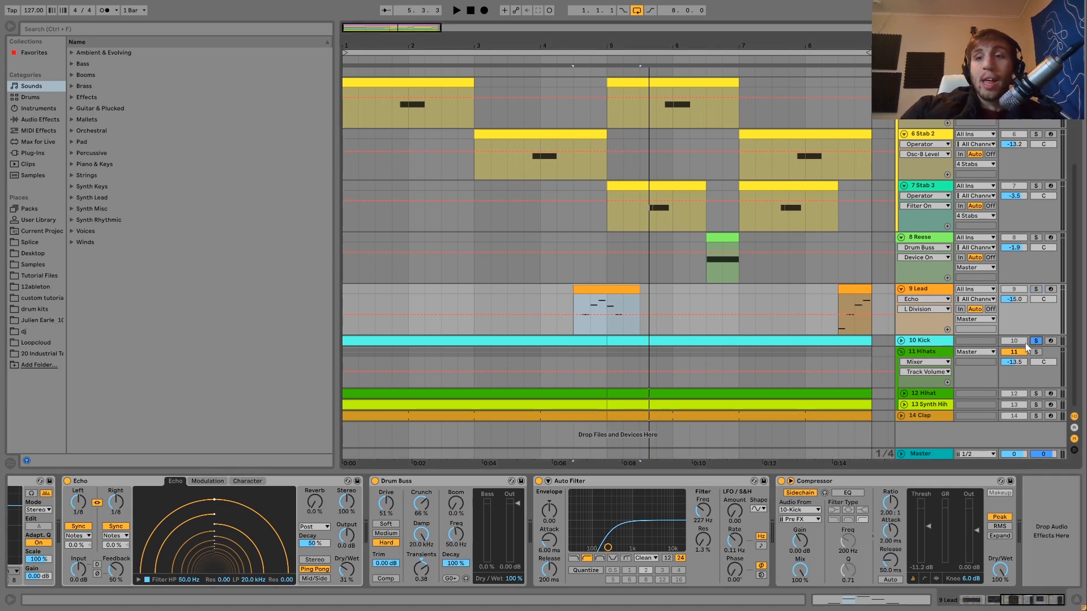
{"action": "left_click", "coordinate": [923, 341]}
{"action": "left_click", "coordinate": [902, 341]}
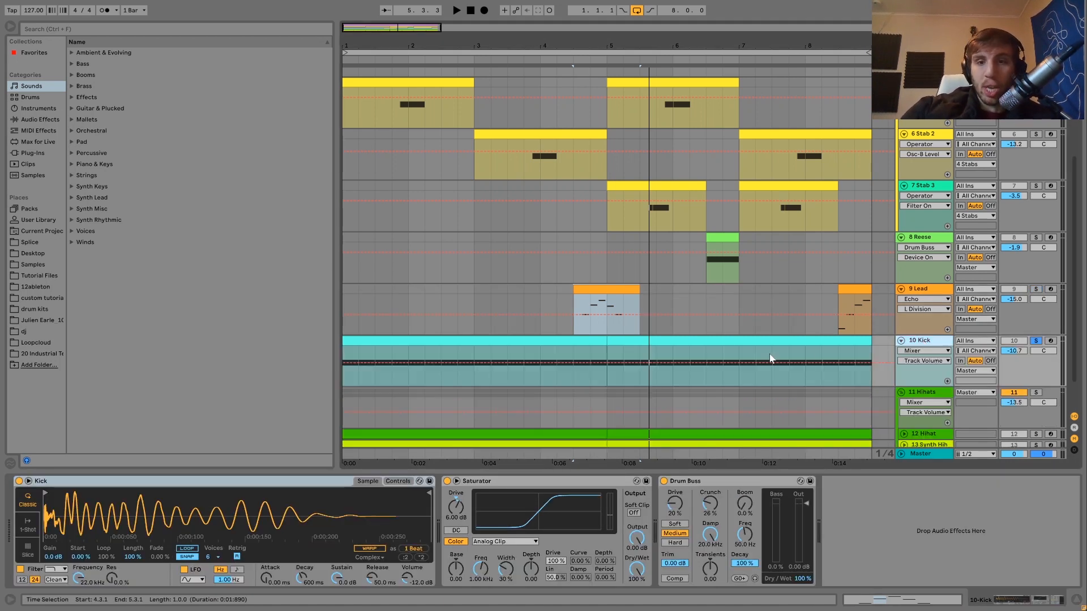
{"action": "left_click", "coordinate": [590, 341]}
{"action": "key", "text": "space"}
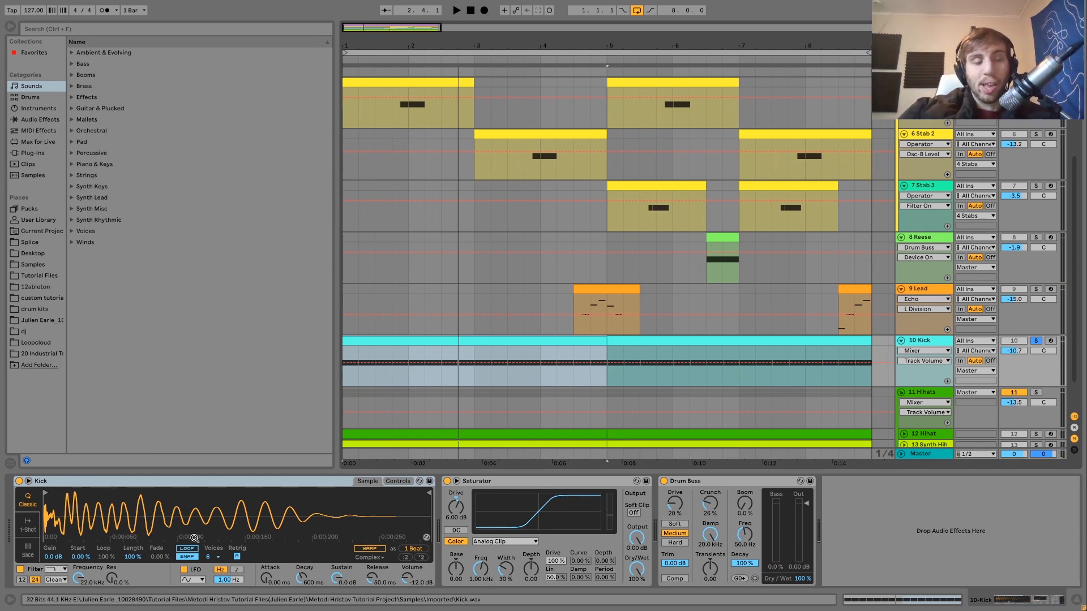
{"action": "key", "text": "space"}
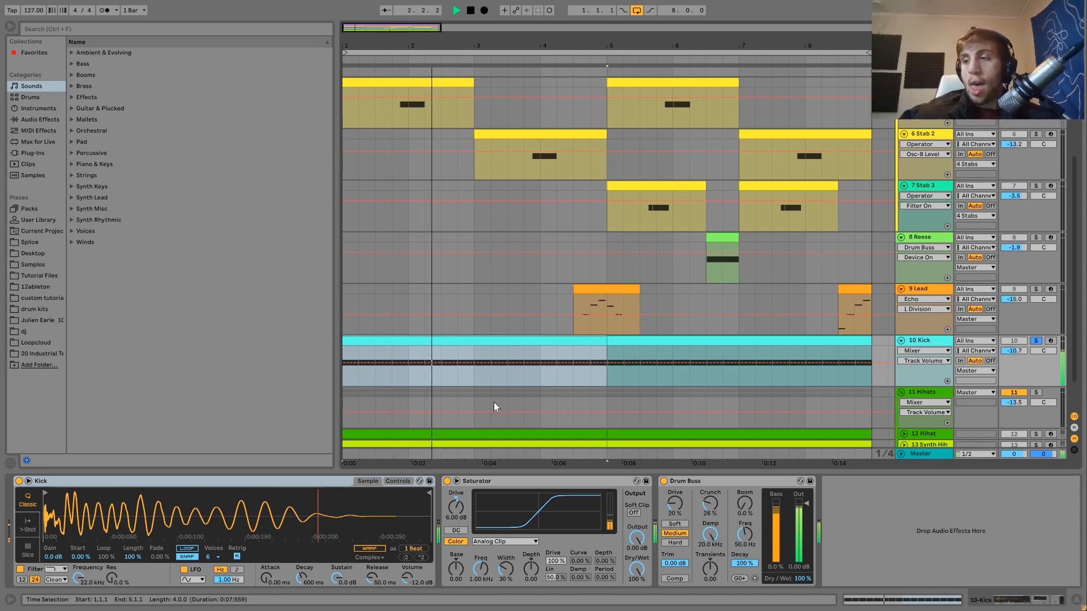
{"action": "key", "text": "space"}
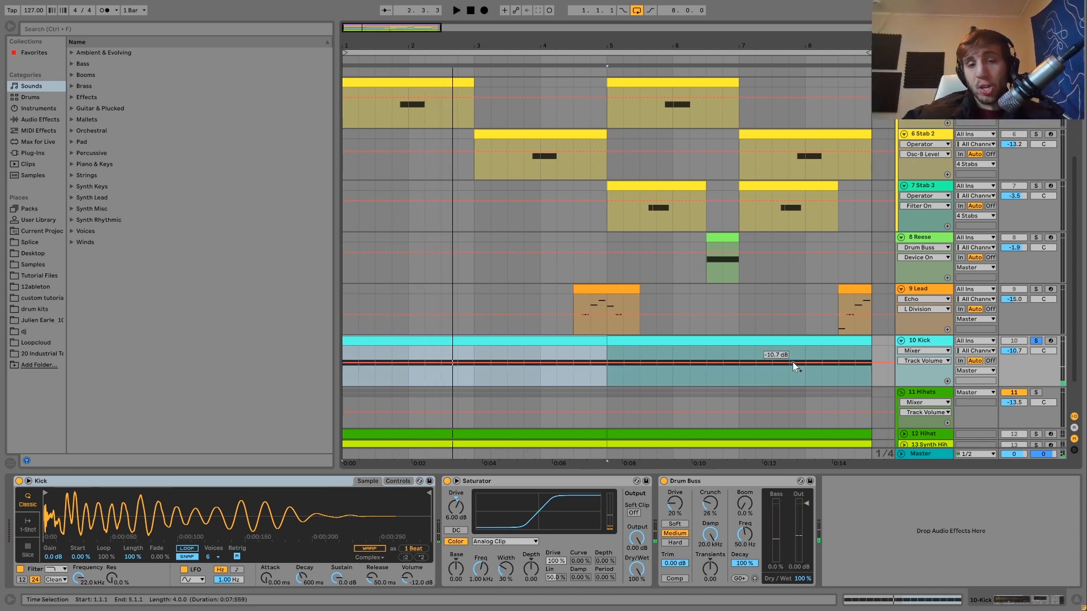
- Bypass the Kick's Drum Buss and Saturator, then play the clip while switching Saturator and Drum Buss back on in turn
{"action": "left_click", "coordinate": [665, 484]}
{"action": "left_click", "coordinate": [446, 481]}
{"action": "key", "text": "space"}
{"action": "left_click", "coordinate": [447, 481]}
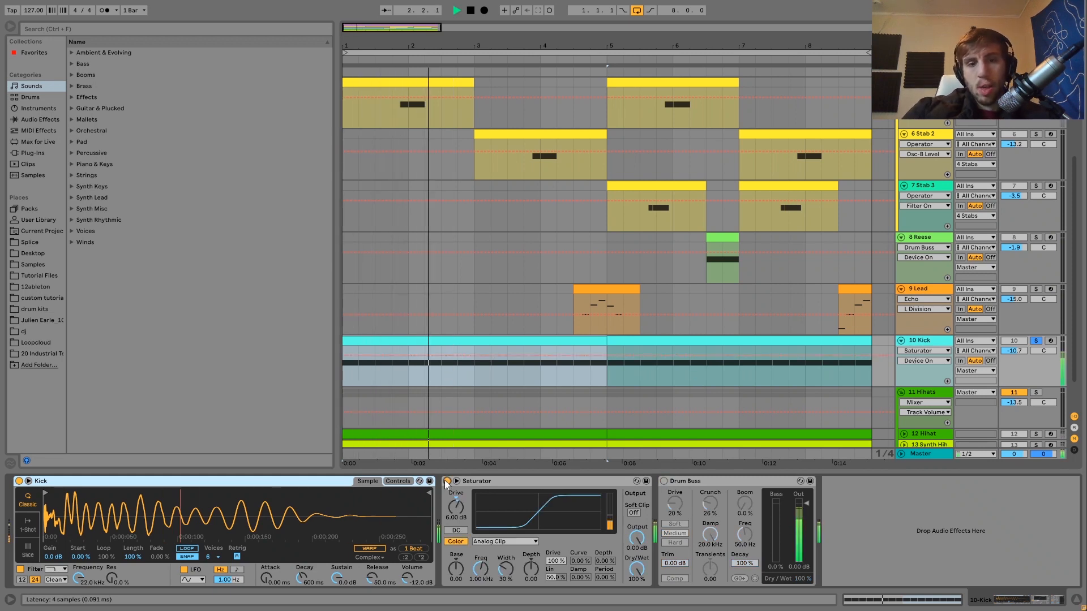
{"action": "left_click", "coordinate": [664, 481]}
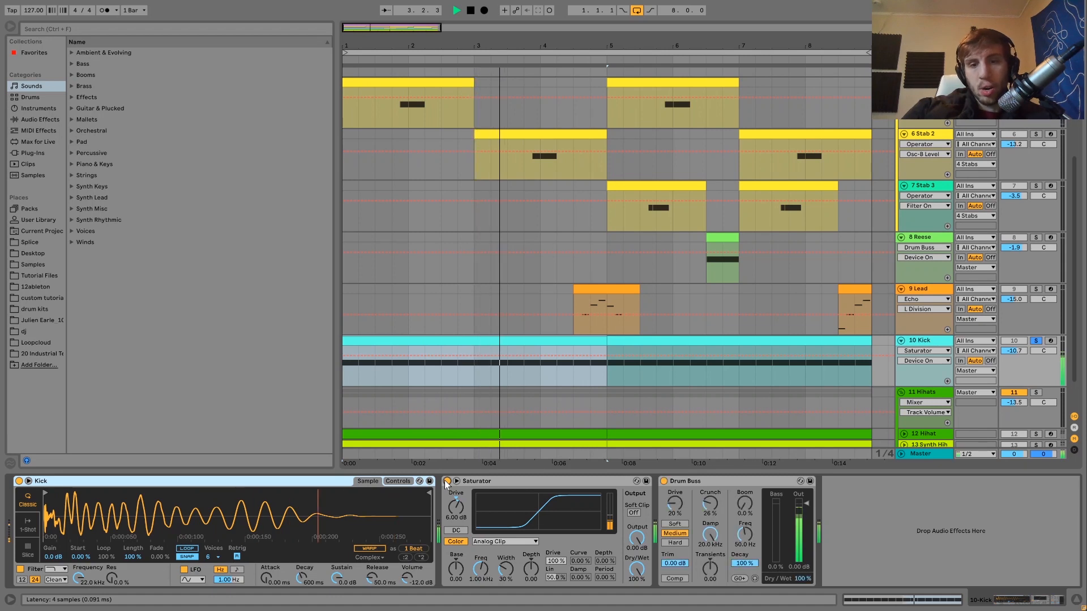
{"action": "key", "text": "space"}
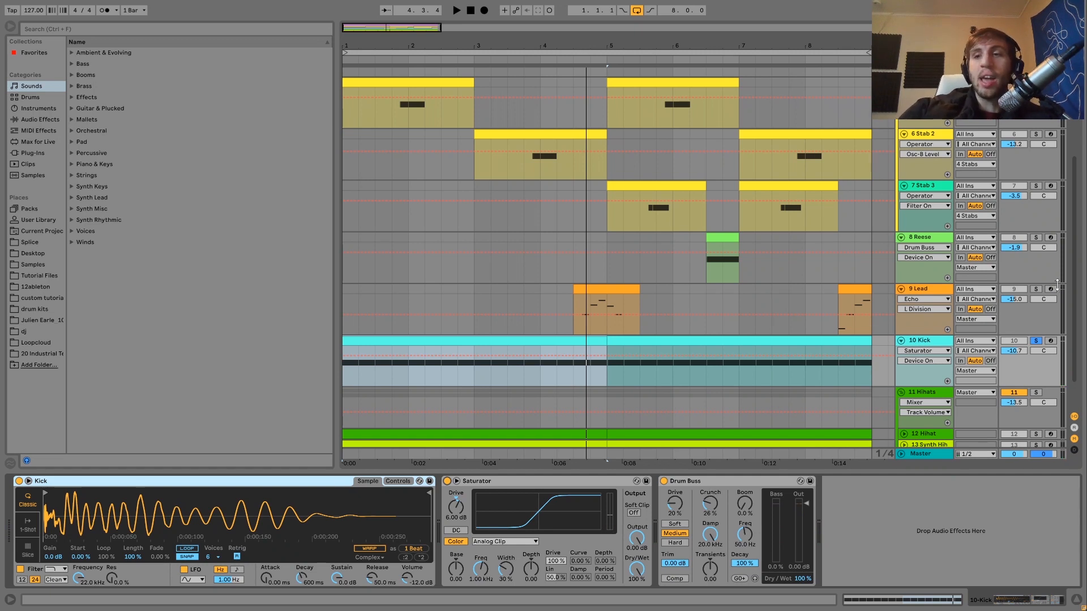
{"action": "scroll", "coordinate": [1055, 290], "scroll_direction": "up", "scroll_amount": 5}
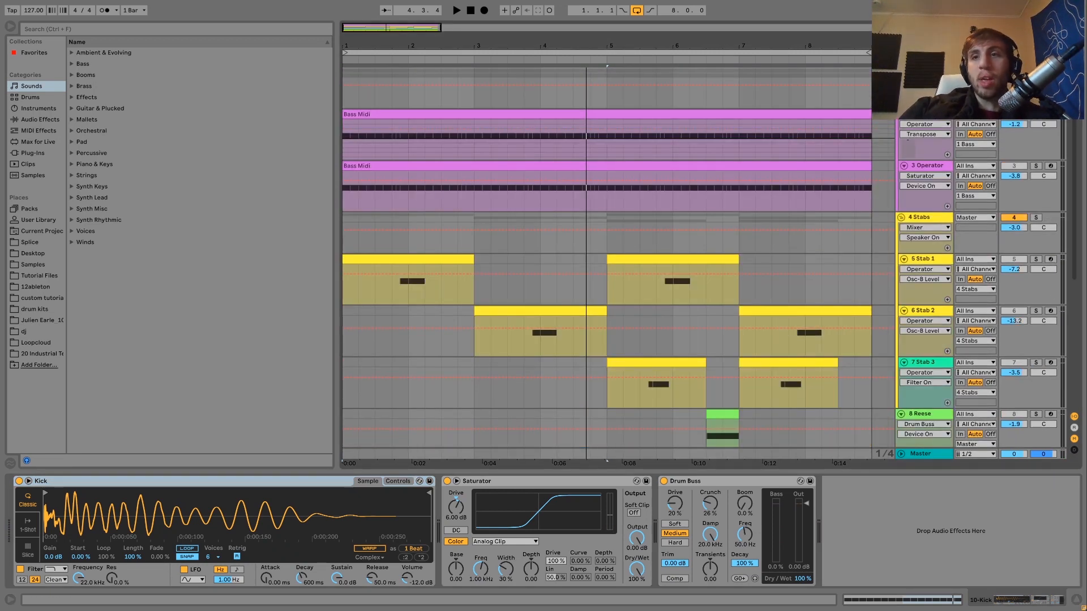
- Play the soloed Kick from the start with its full processing, then unsolo it to hear the whole mix
{"action": "key", "text": "space"}
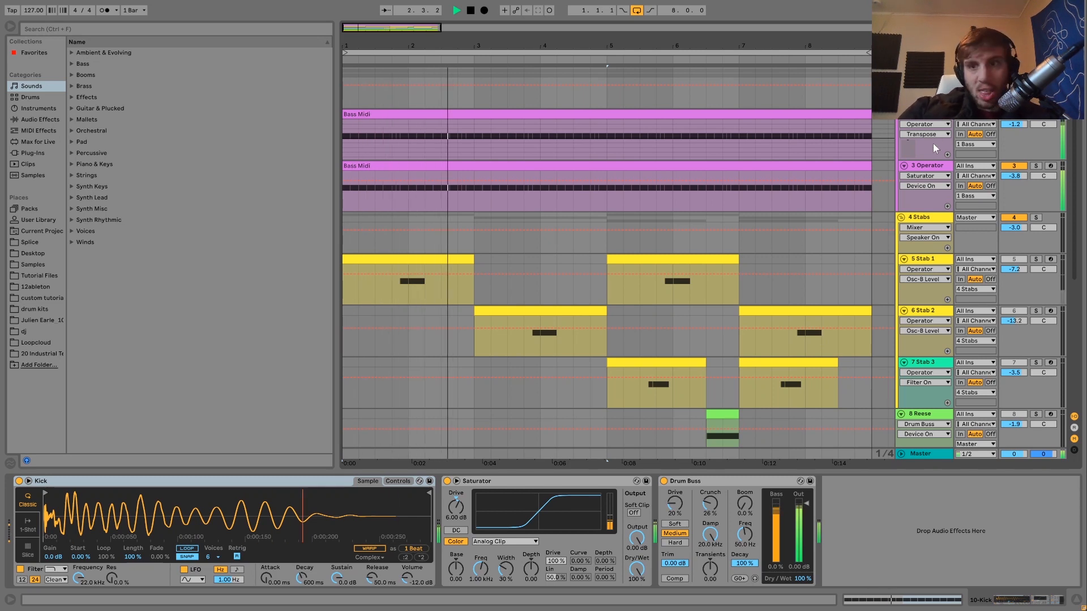
{"action": "scroll", "coordinate": [927, 168], "scroll_direction": "down", "scroll_amount": 4}
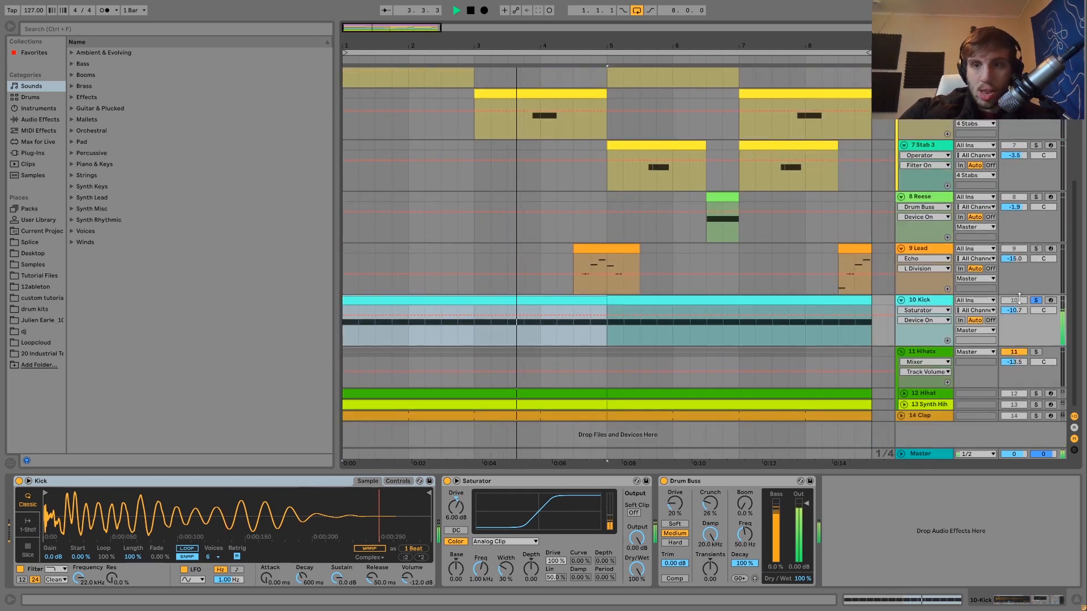
{"action": "key", "text": "space"}
{"action": "key", "text": "space"}
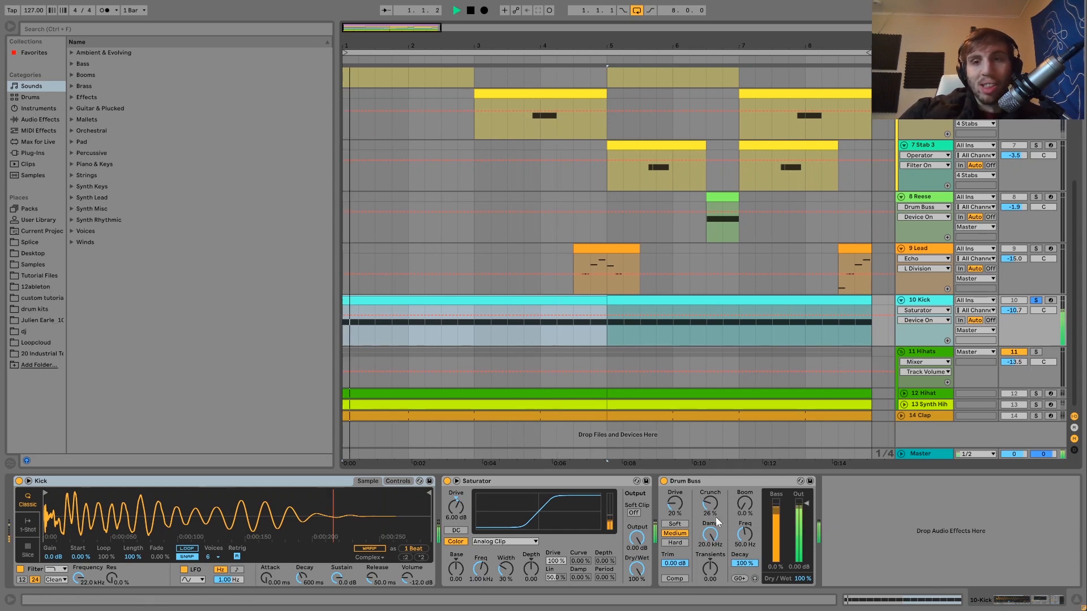
{"action": "left_click", "coordinate": [1036, 300]}
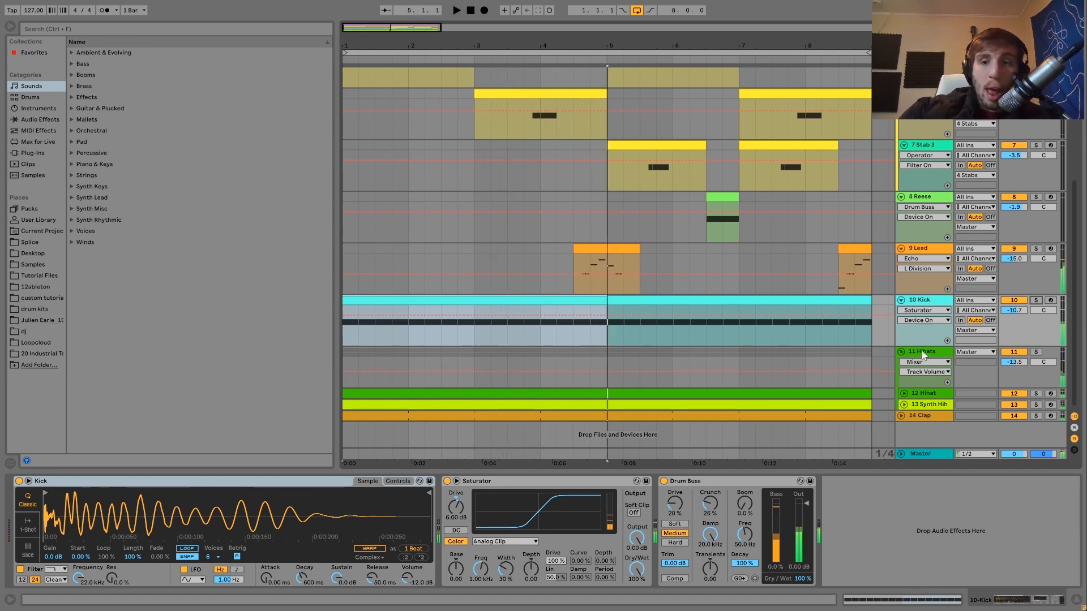
- Solo the Hihats group, play it from bar 1, and unfold the Hihat and Synth Hihat tracks inside it
{"action": "left_click", "coordinate": [921, 351]}
{"action": "left_click", "coordinate": [1036, 352]}
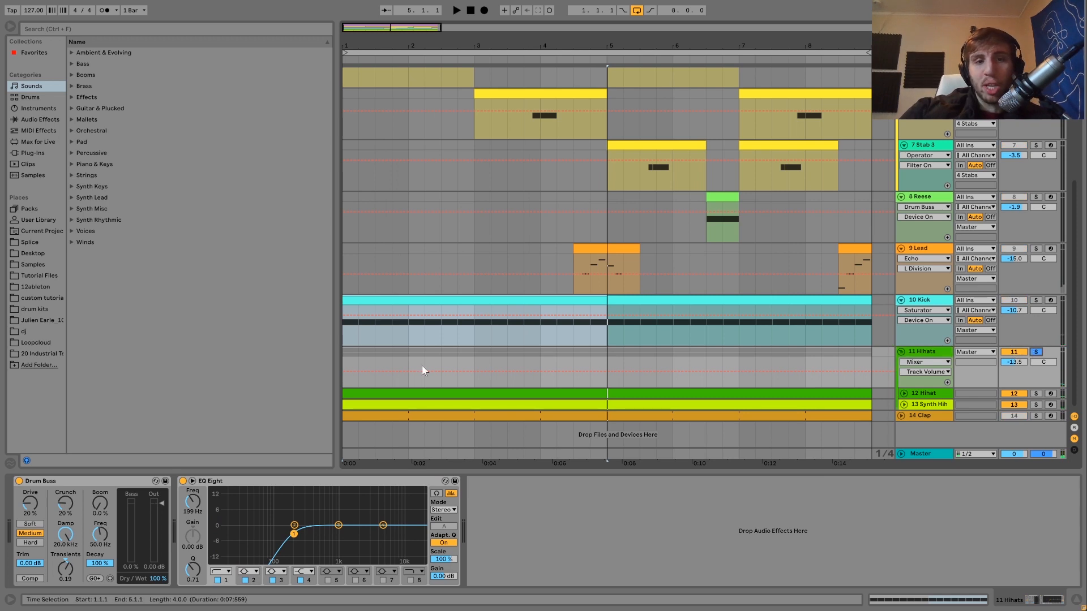
{"action": "left_click", "coordinate": [345, 353]}
{"action": "key", "text": "space"}
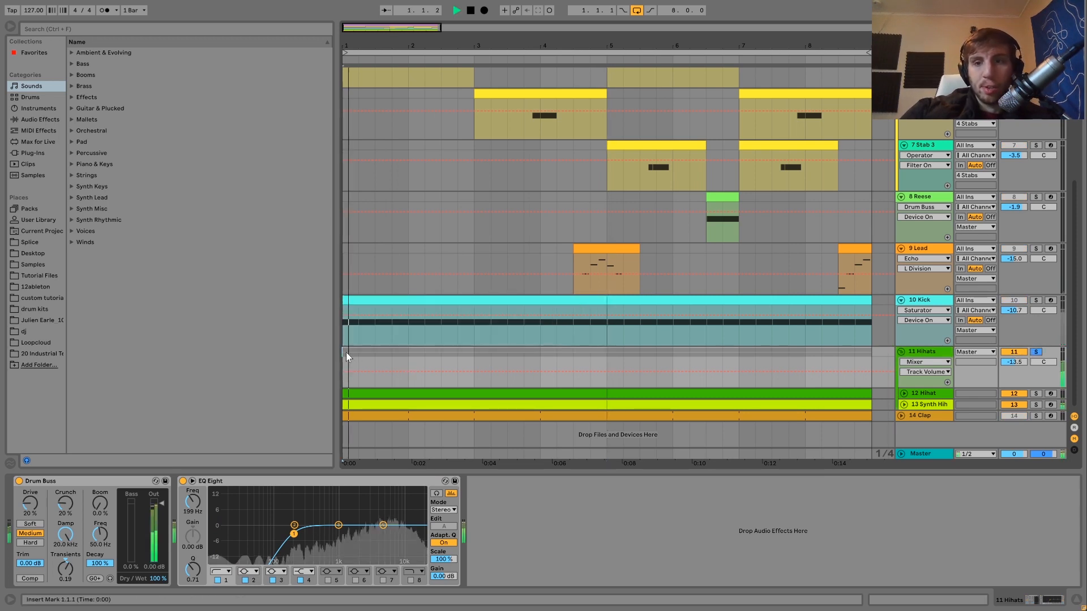
{"action": "left_click", "coordinate": [903, 404]}
{"action": "left_click", "coordinate": [904, 393]}
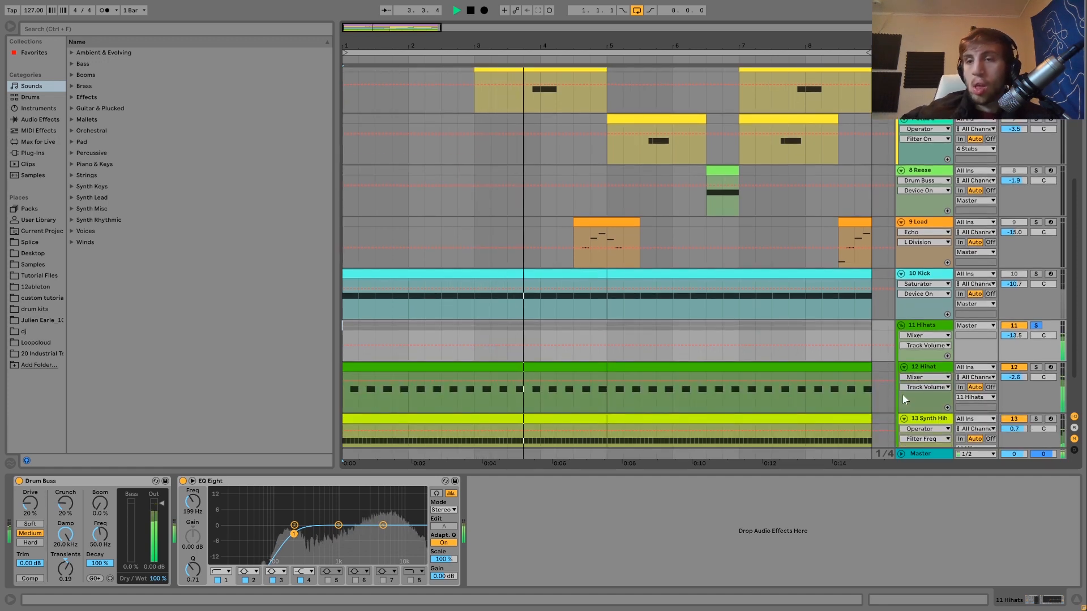
{"action": "key", "text": "space"}
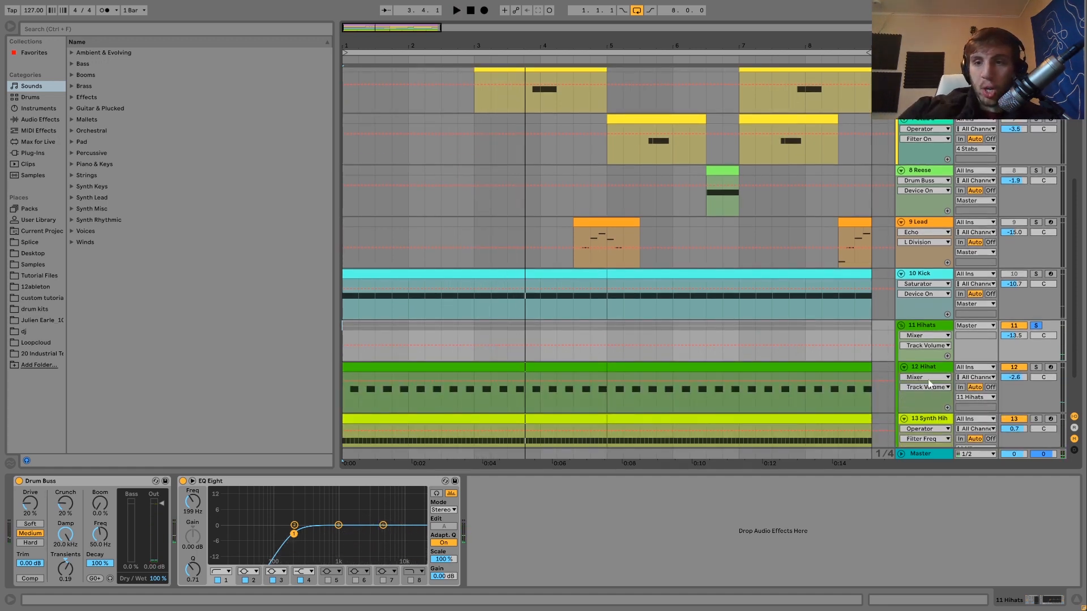
- Solo the Hihat track and lengthen its amplitude envelope release to 60.0 s while it plays
{"action": "left_click", "coordinate": [934, 371]}
{"action": "left_click", "coordinate": [1036, 366]}
{"action": "key", "text": "space"}
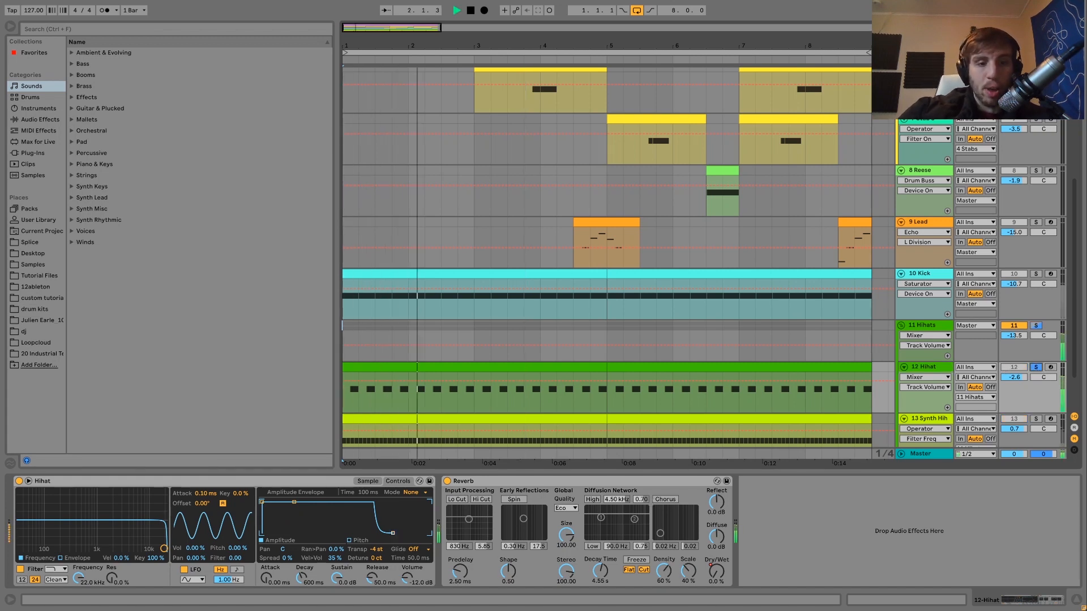
{"action": "left_click_drag", "start_coordinate": [392, 534], "coordinate": [430, 535]}
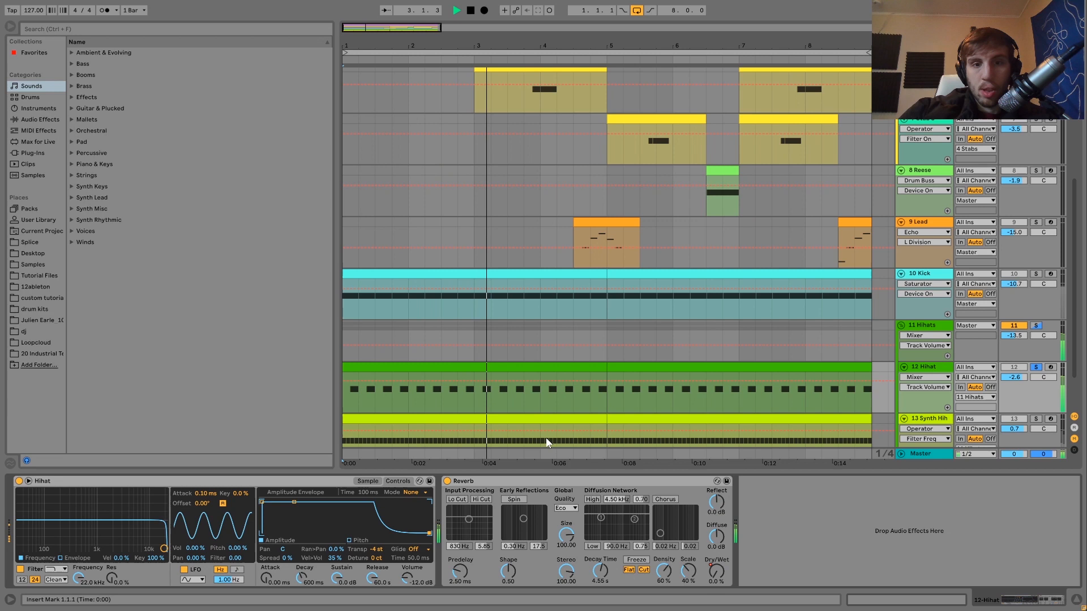
{"action": "key", "text": "space"}
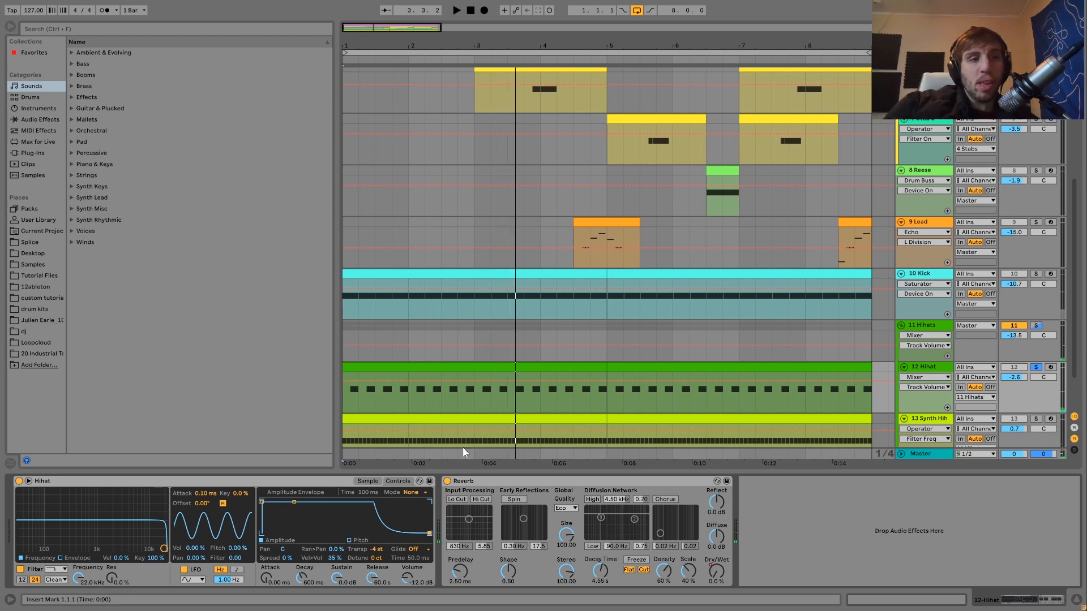
- Replay the soloed Hihat and show its Reverb Dry/Wet automation on the track
{"action": "key", "text": "space"}
{"action": "key", "text": "space"}
{"action": "key", "text": "space"}
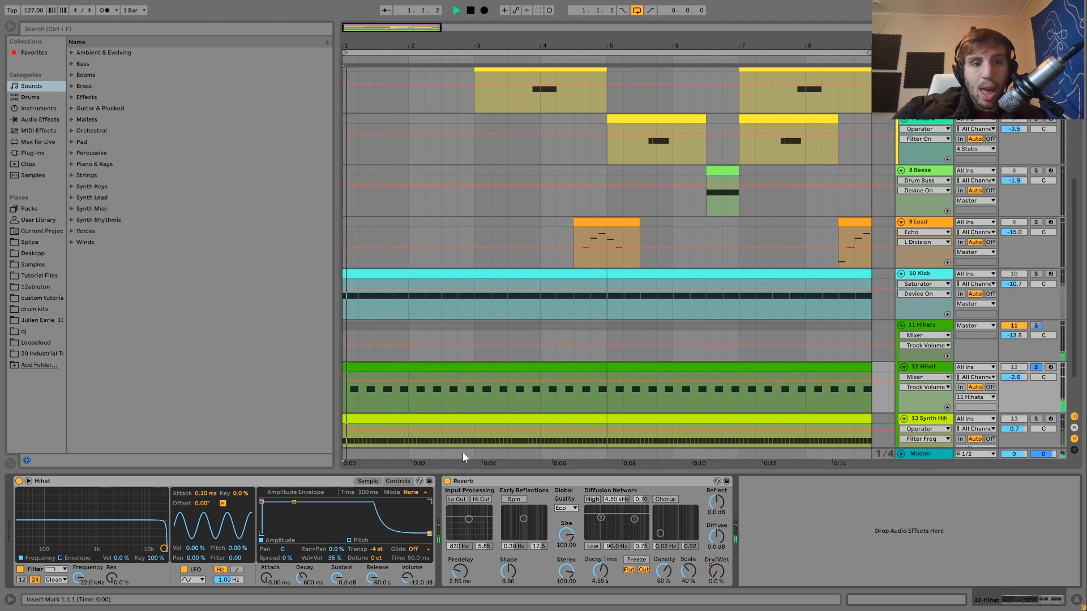
{"action": "left_click", "coordinate": [716, 573]}
{"action": "key", "text": "space"}
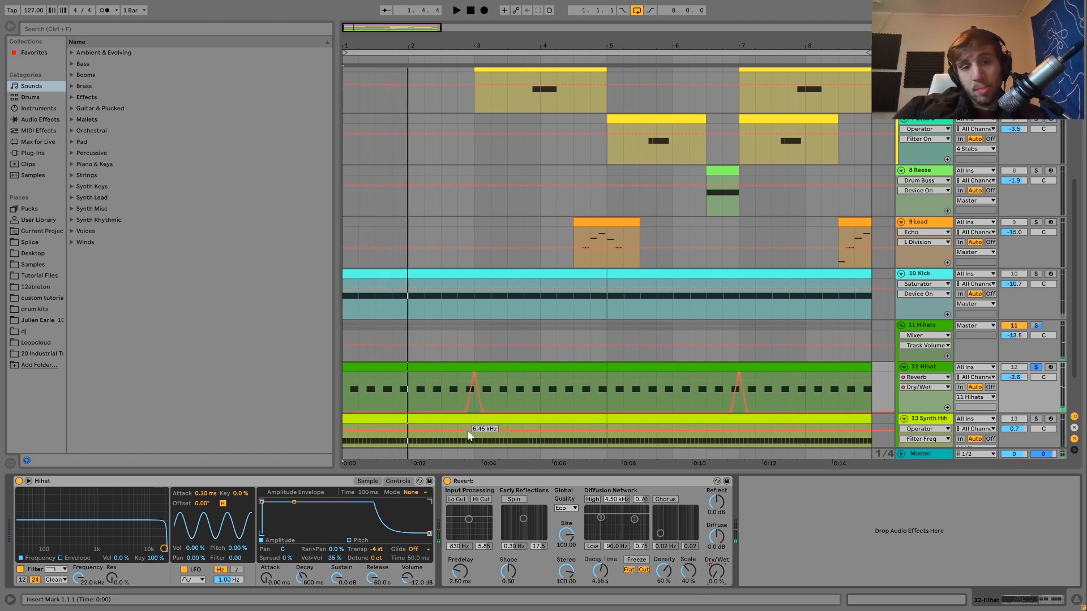
- Play the Hihat from just before each reverb automation peak, then unsolo it and play the full mix from bar 2
{"action": "left_click", "coordinate": [456, 392]}
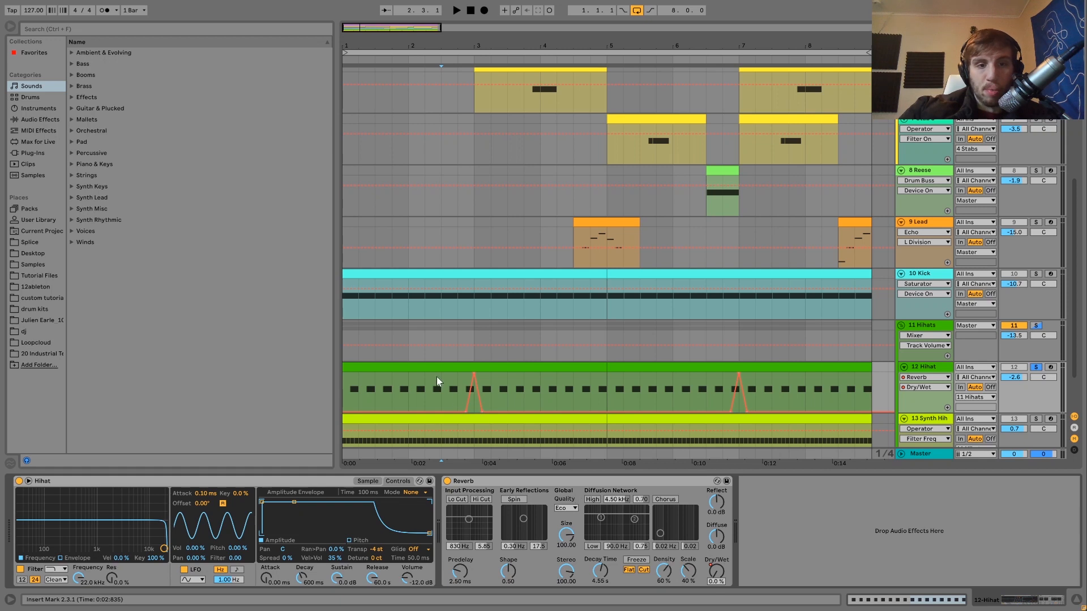
{"action": "key", "text": "space"}
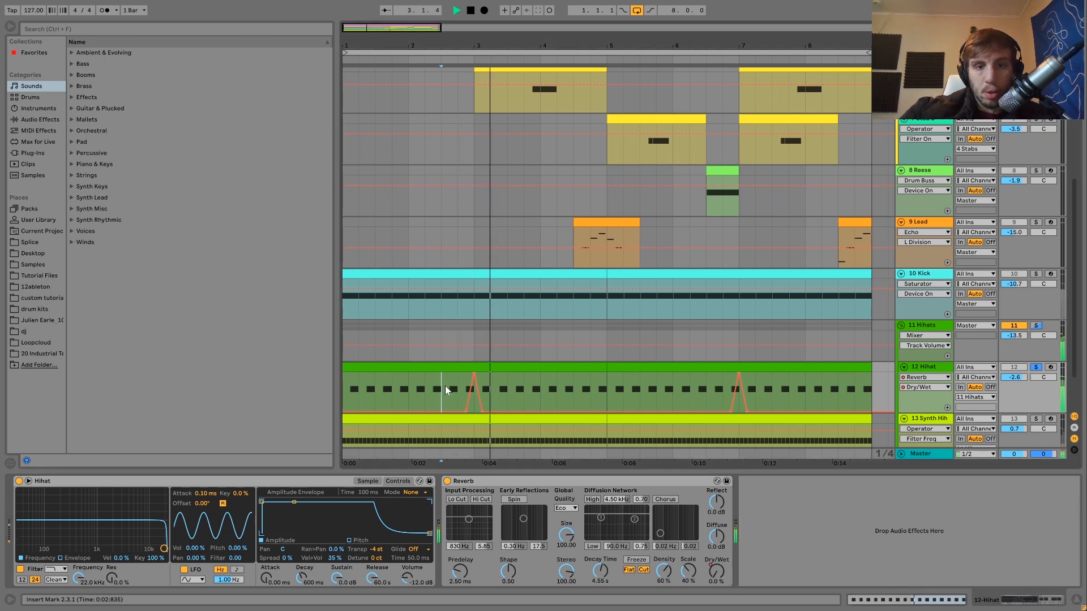
{"action": "left_click", "coordinate": [722, 386]}
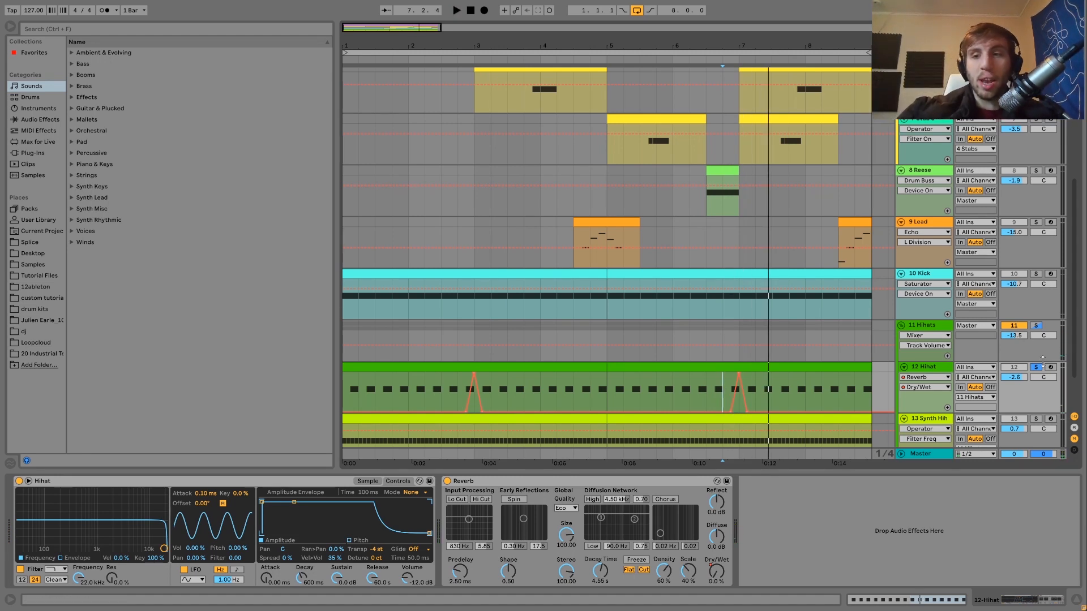
{"action": "left_click", "coordinate": [409, 389]}
{"action": "key", "text": "space"}
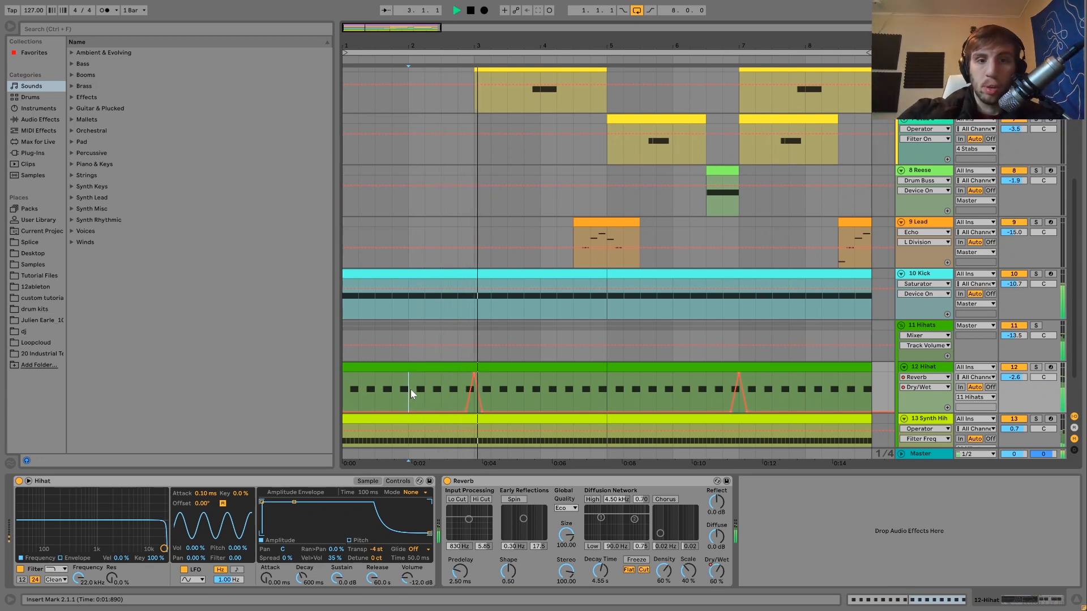
{"action": "key", "text": "space"}
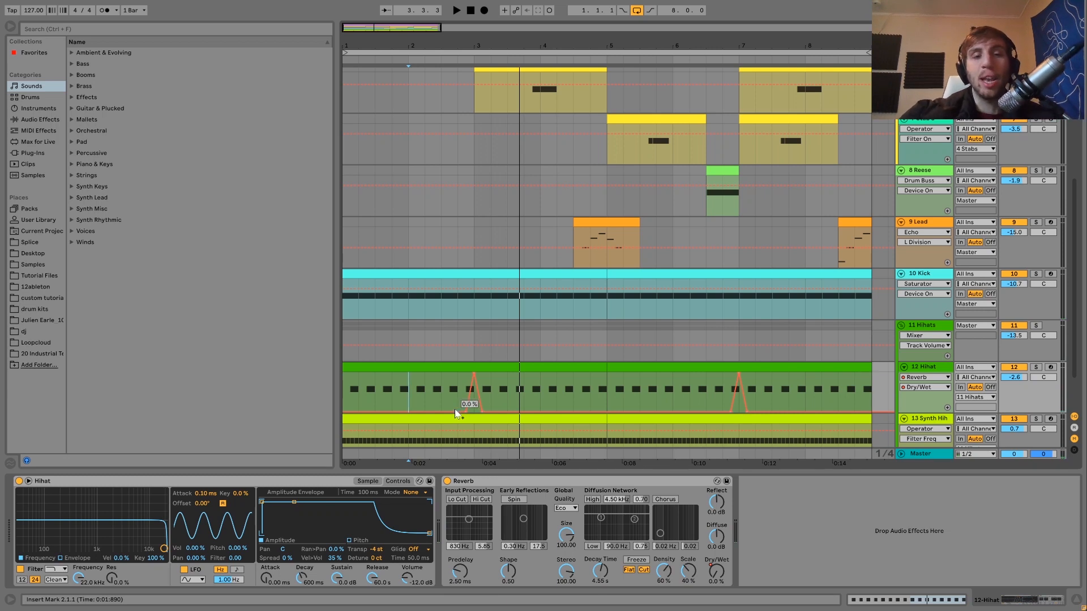
- Solo the Synth Hihat track to show its Operator and Auto Pan, then select and play its first clip
{"action": "scroll", "coordinate": [816, 330], "scroll_direction": "down", "scroll_amount": 2}
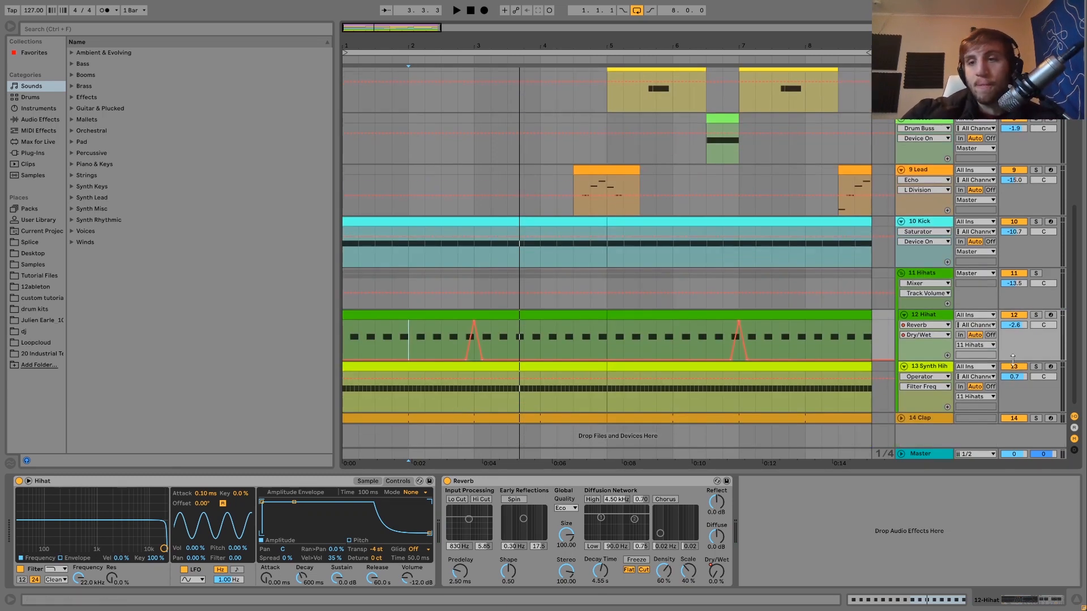
{"action": "left_click", "coordinate": [918, 367]}
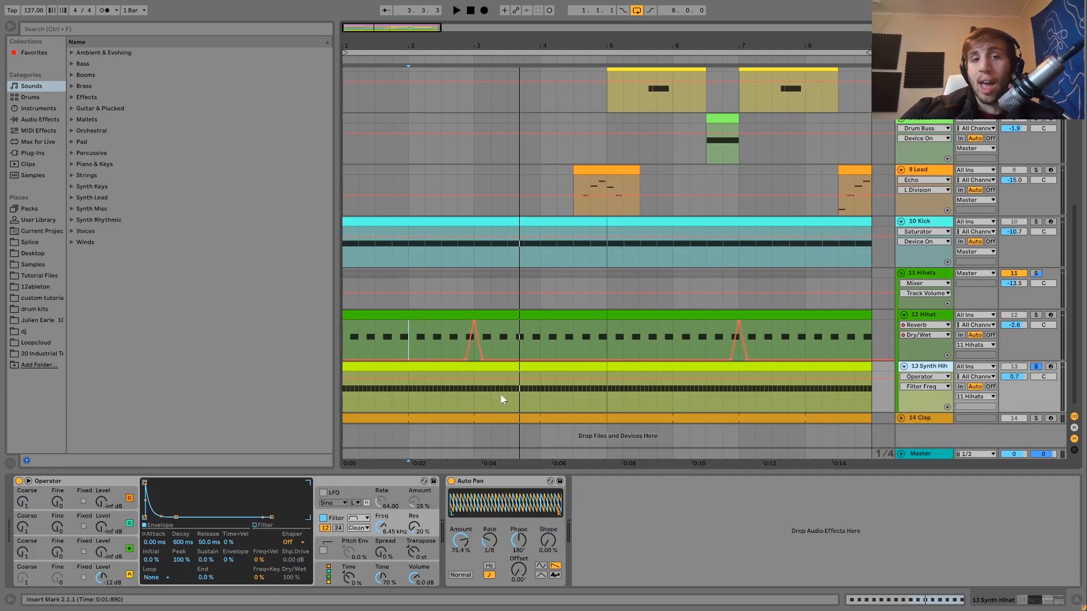
{"action": "left_click", "coordinate": [474, 367]}
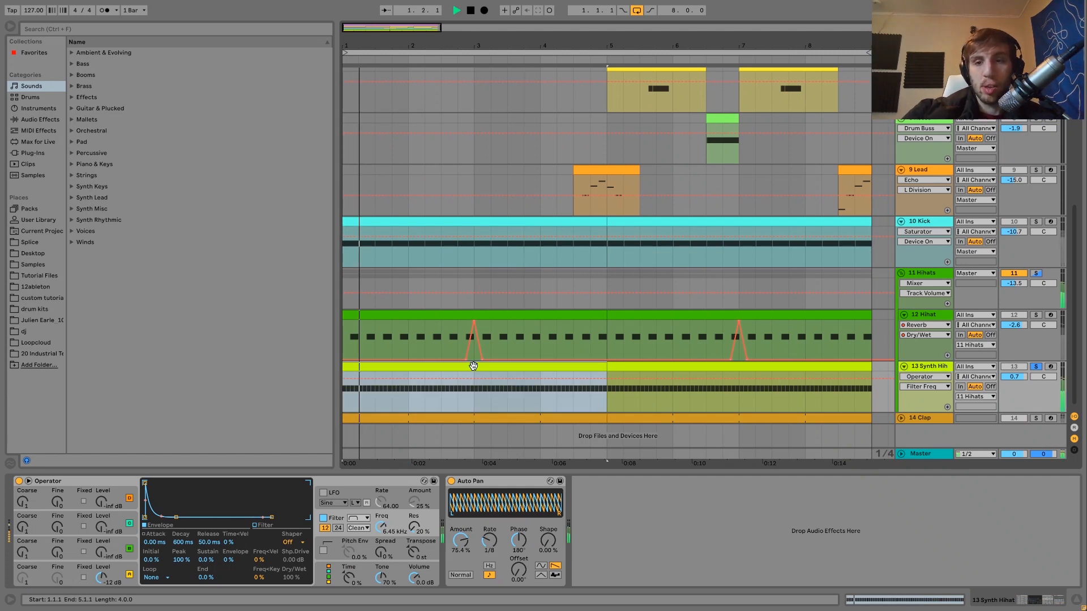
{"action": "key", "text": "space"}
- Bypass the Synth Hihat's Auto Pan and Operator filter, show oscillator A, and compare the sound with the filter switched back on
{"action": "left_click", "coordinate": [451, 481]}
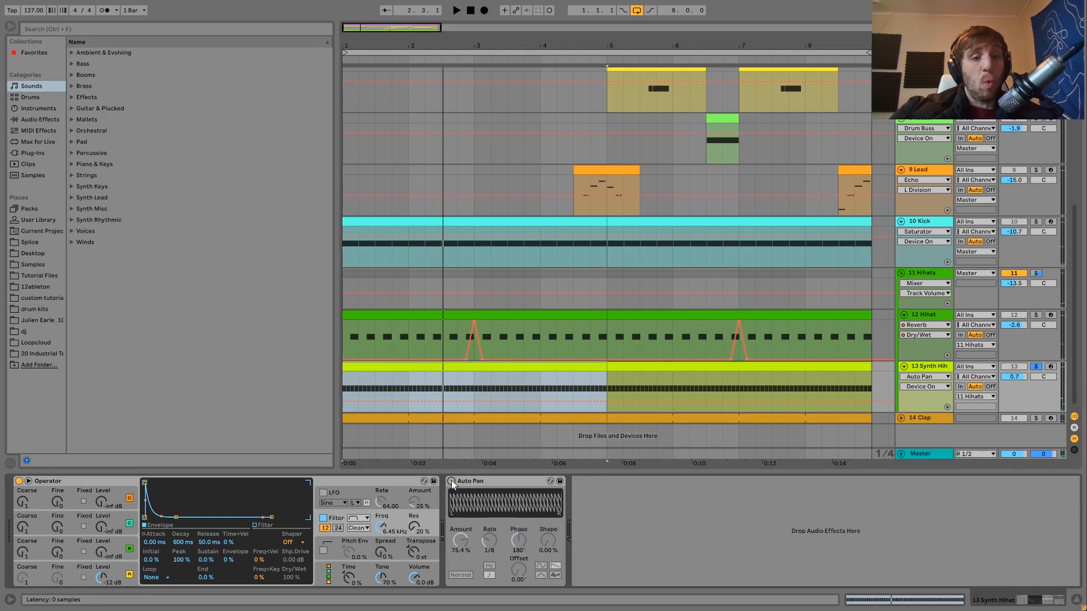
{"action": "left_click", "coordinate": [323, 518]}
{"action": "left_click", "coordinate": [118, 576]}
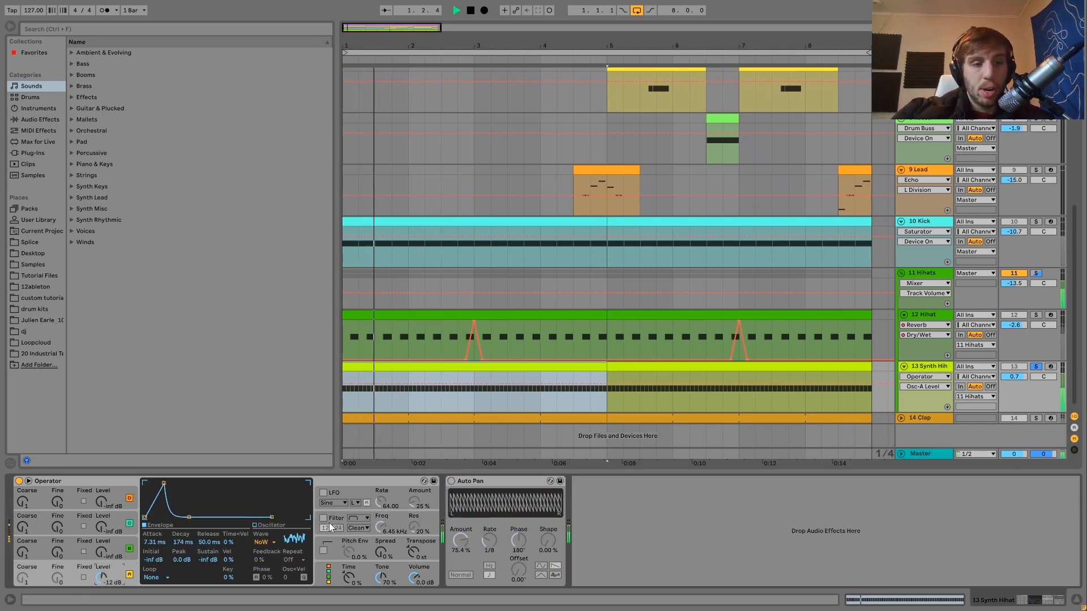
{"action": "left_click", "coordinate": [323, 518]}
{"action": "left_click", "coordinate": [323, 518]}
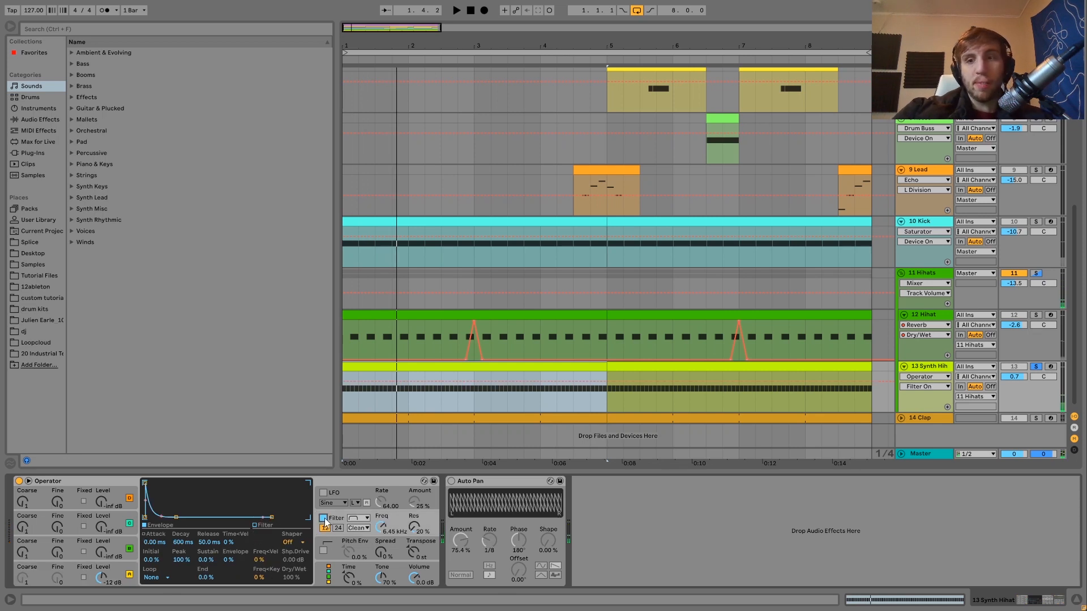
{"action": "key", "text": "space"}
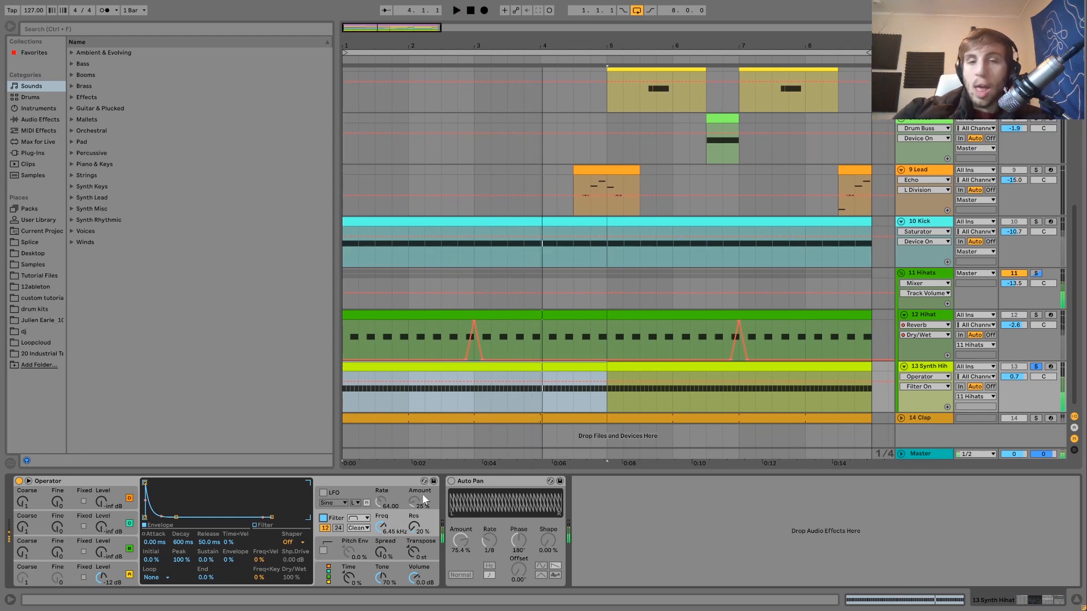
- Switch the Synth Hihat's Auto Pan back on and play the track soloed, then unsoloed in the full mix
{"action": "left_click", "coordinate": [451, 481]}
{"action": "key", "text": "space"}
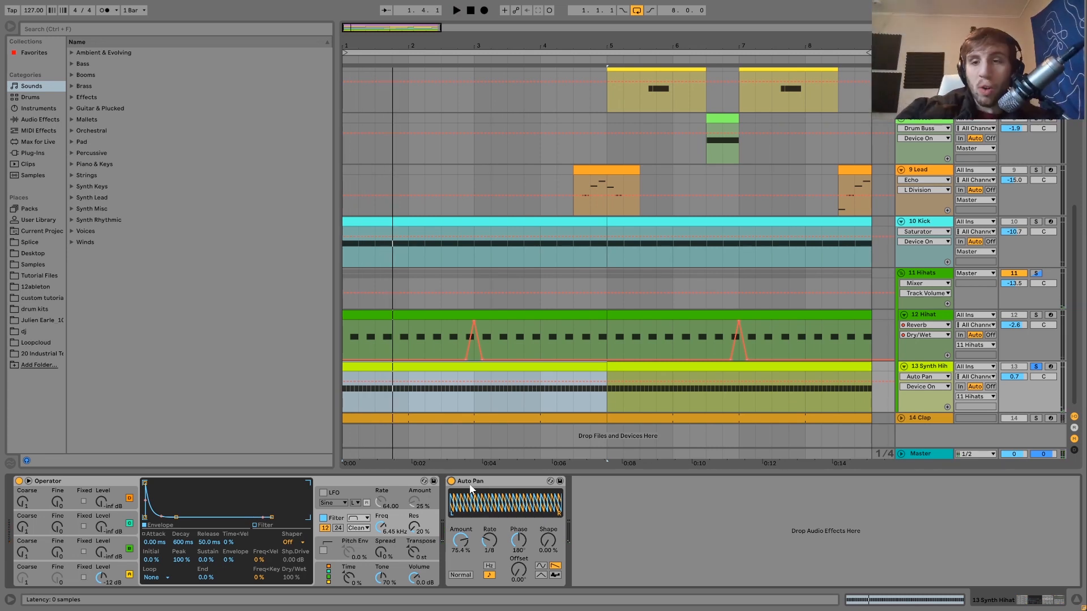
{"action": "key", "text": "space"}
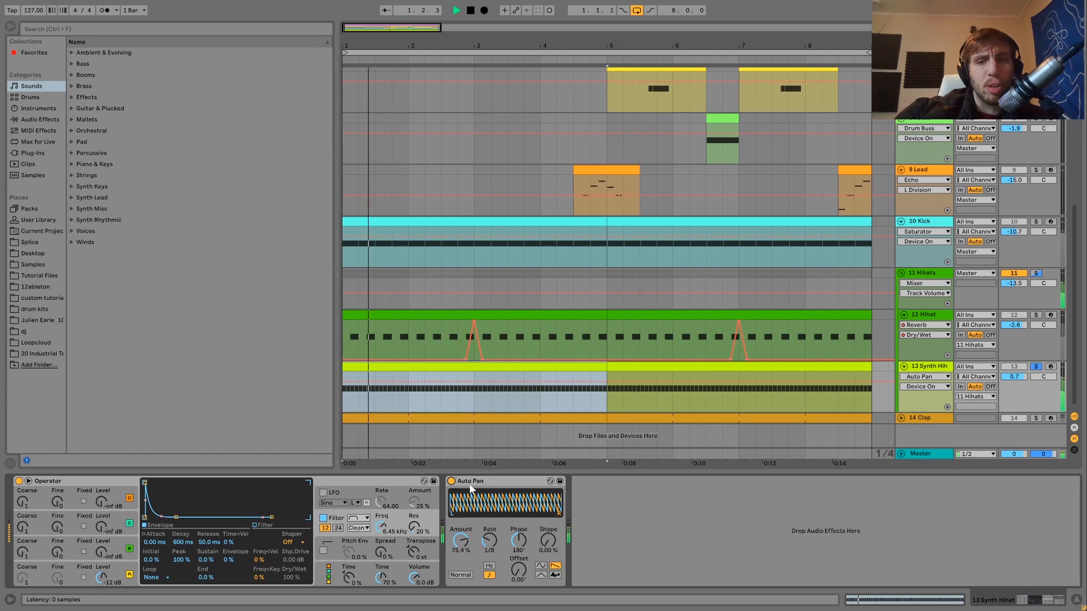
{"action": "left_click", "coordinate": [1037, 367]}
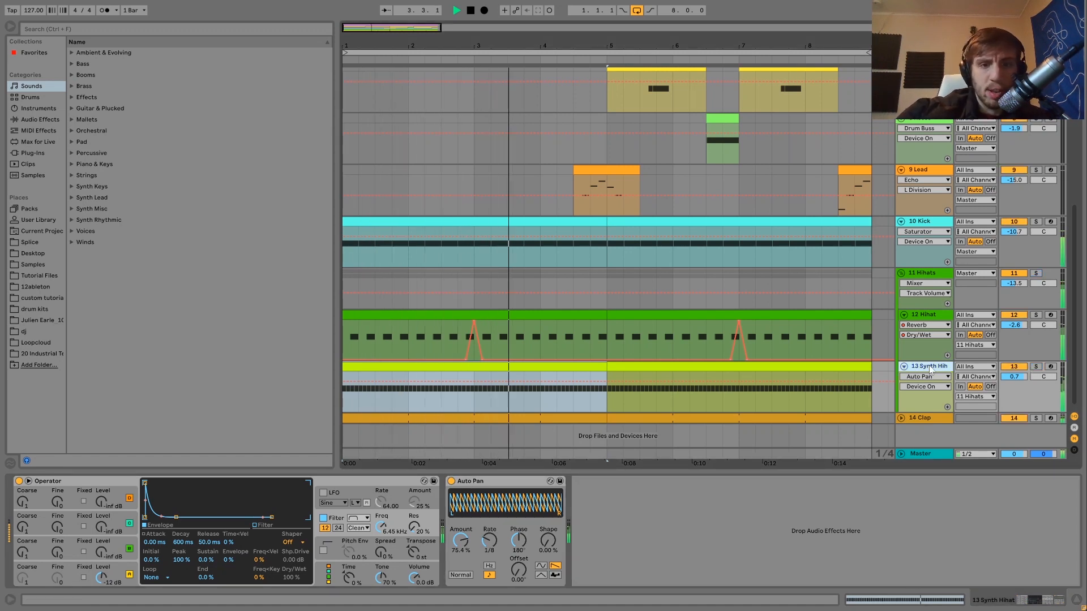
{"action": "key", "text": "space"}
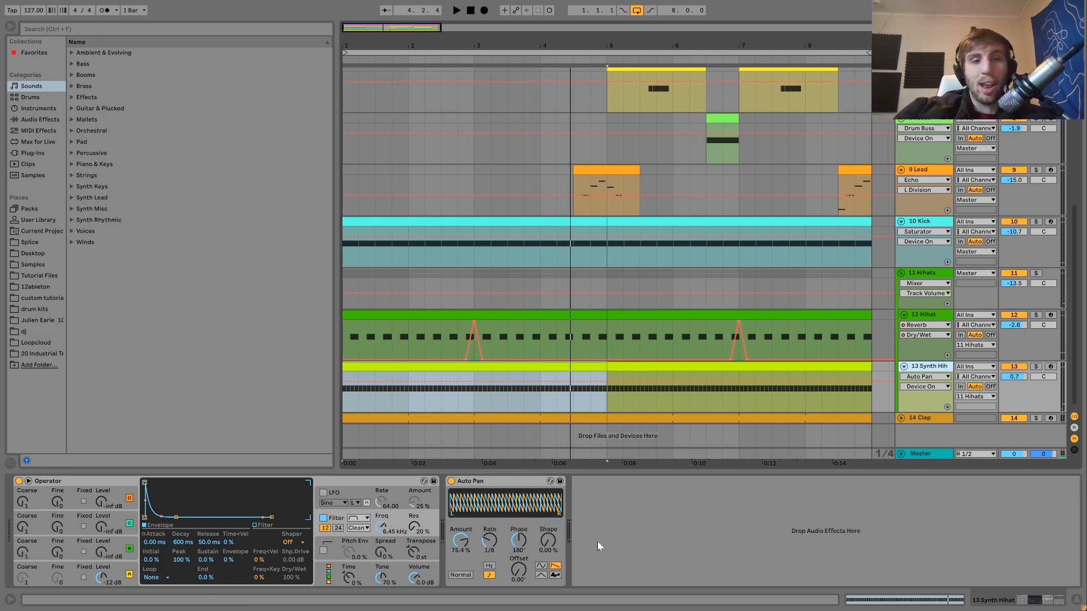
- Compare the full mix with the Synth Hihat's Auto Pan bypassed and with it switched back on
{"action": "left_click", "coordinate": [451, 482]}
{"action": "key", "text": "space"}
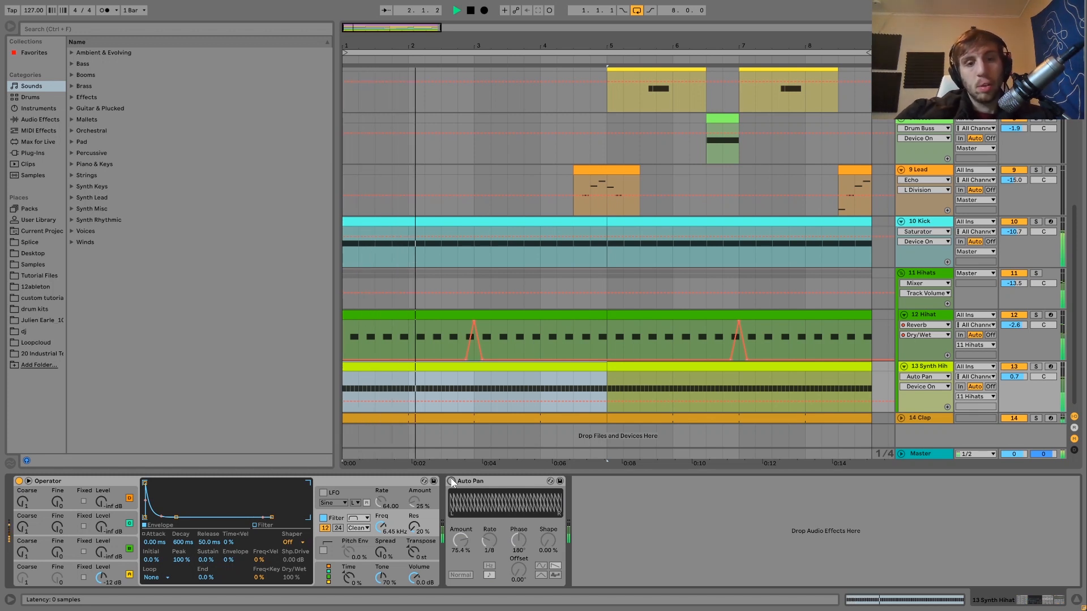
{"action": "left_click", "coordinate": [452, 481]}
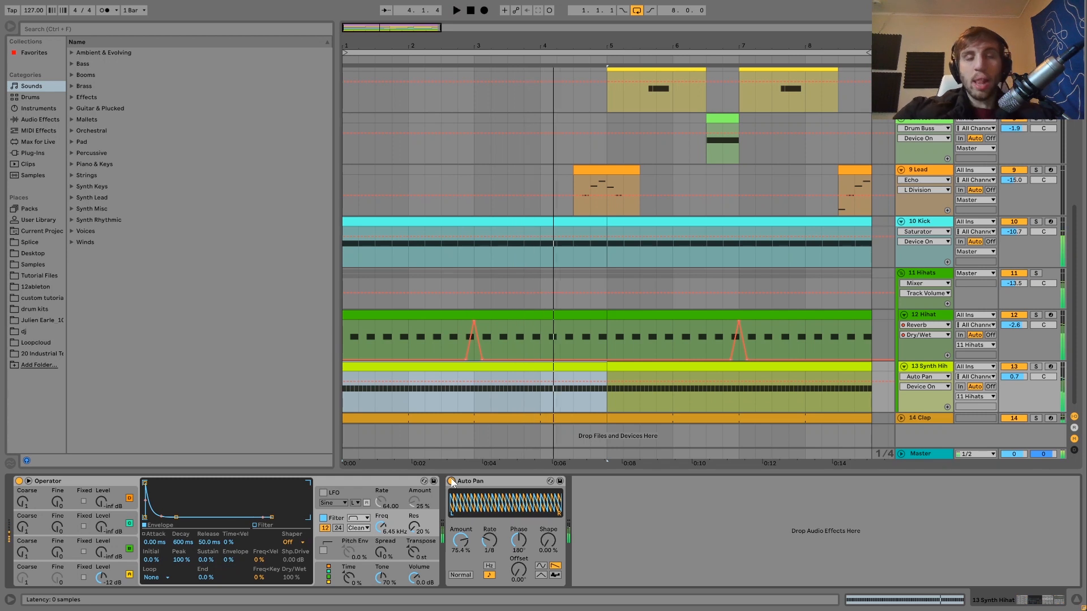
{"action": "key", "text": "space"}
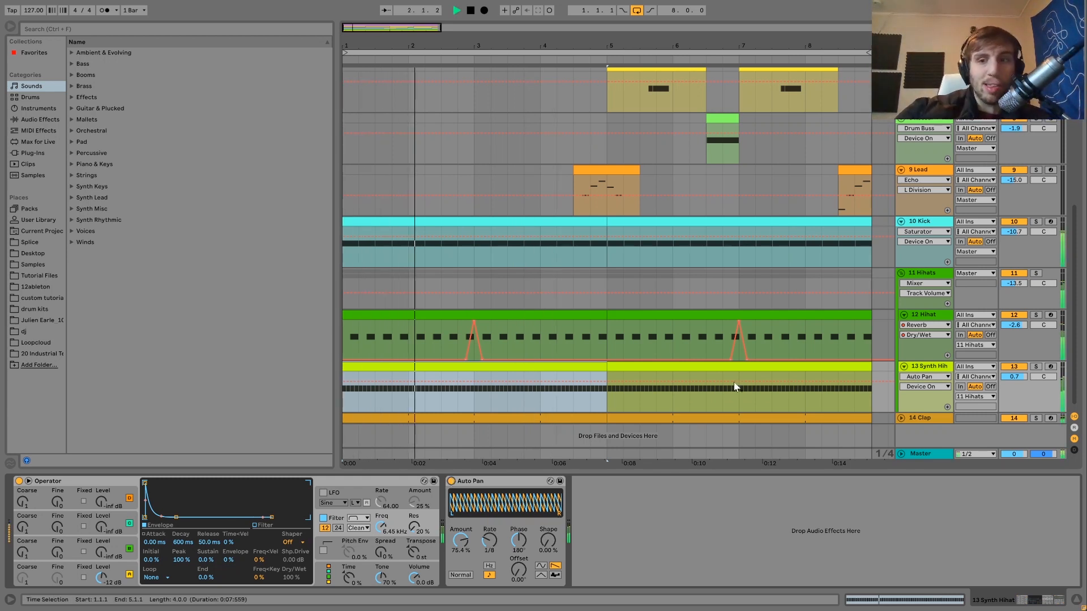
{"action": "key", "text": "space"}
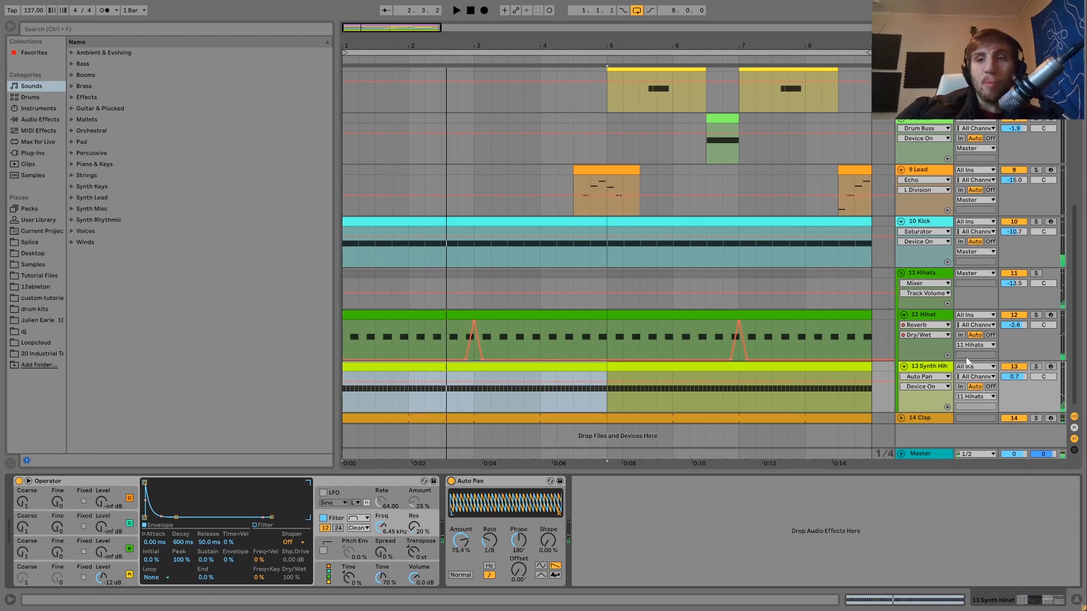
- Compare the full mix with the Synth Hihat track muted and with it unmuted again
{"action": "scroll", "coordinate": [966, 358], "scroll_direction": "up", "scroll_amount": 5}
{"action": "scroll", "coordinate": [1004, 371], "scroll_direction": "down", "scroll_amount": 5}
{"action": "left_click", "coordinate": [1015, 366]}
{"action": "key", "text": "space"}
{"action": "left_click", "coordinate": [1014, 364]}
{"action": "key", "text": "space"}
{"action": "key", "text": "space"}
- Solo the Hihats group and show its Drum Buss and EQ Eight
{"action": "left_click", "coordinate": [918, 273]}
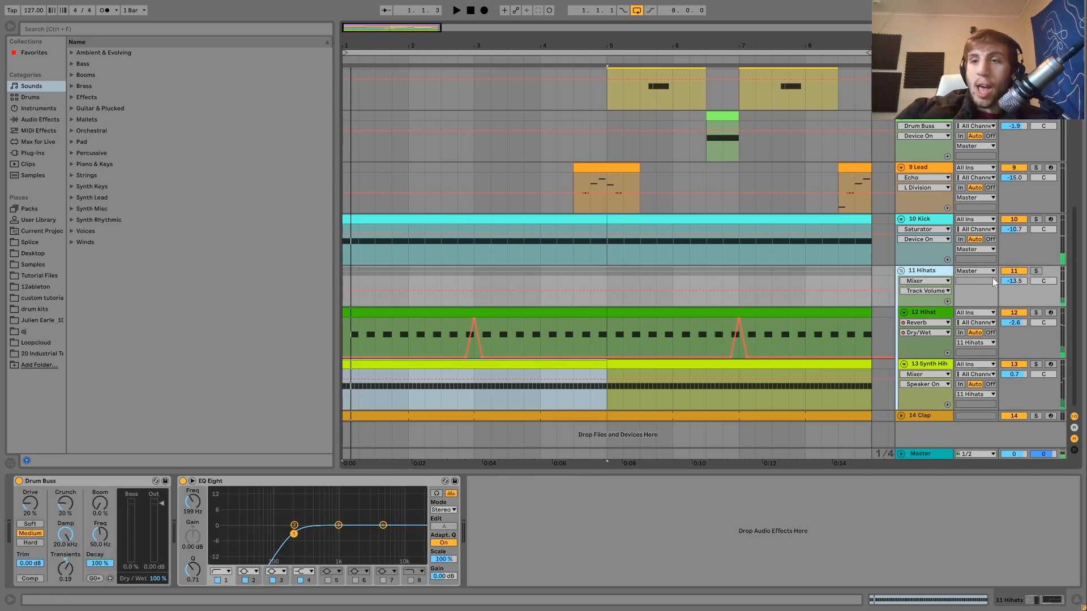
{"action": "left_click", "coordinate": [1036, 272]}
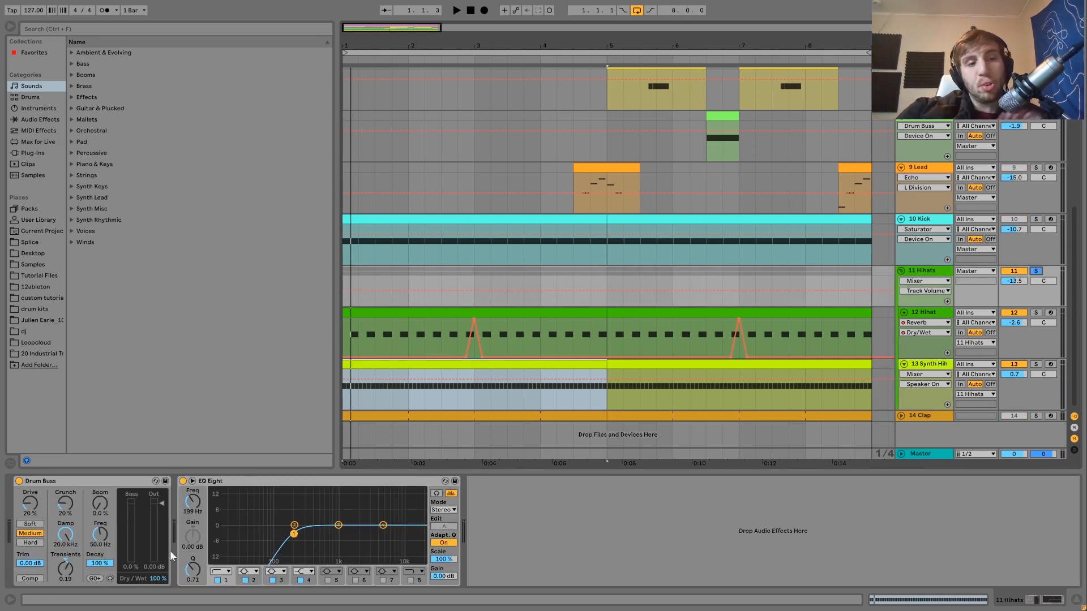
- Compare the soloed Hihats group with its EQ Eight and Drum Buss bypassed and with both switched back on
{"action": "left_click", "coordinate": [183, 481]}
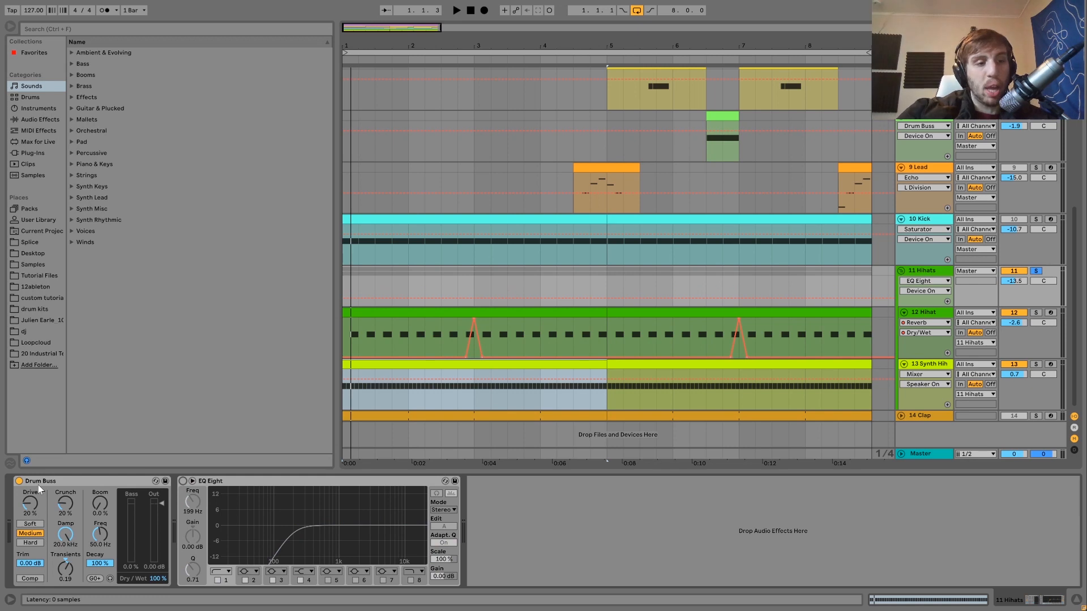
{"action": "left_click", "coordinate": [19, 481]}
{"action": "key", "text": "space"}
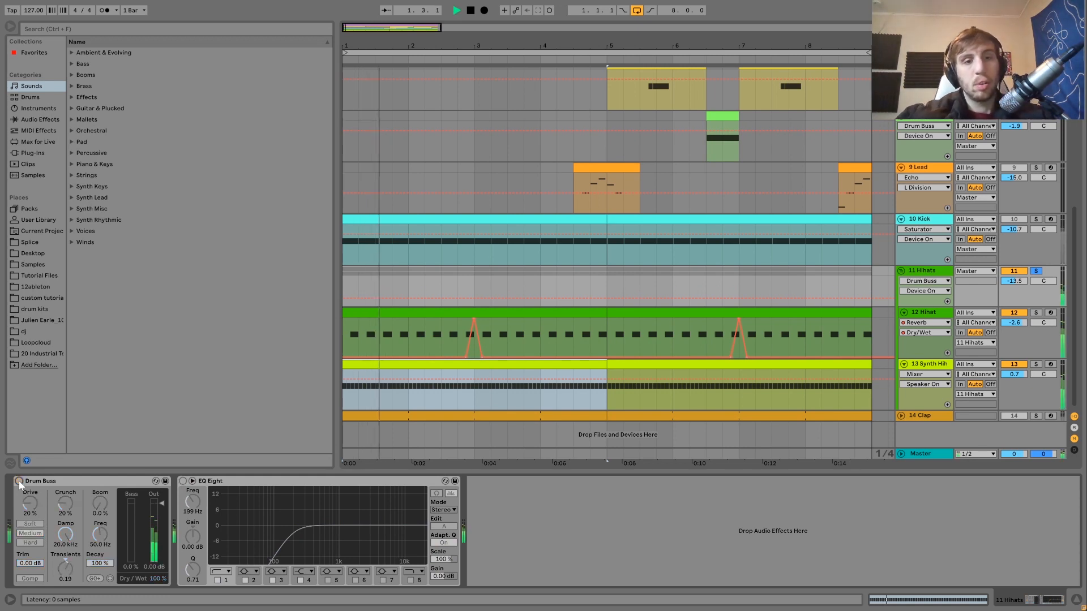
{"action": "left_click", "coordinate": [19, 481]}
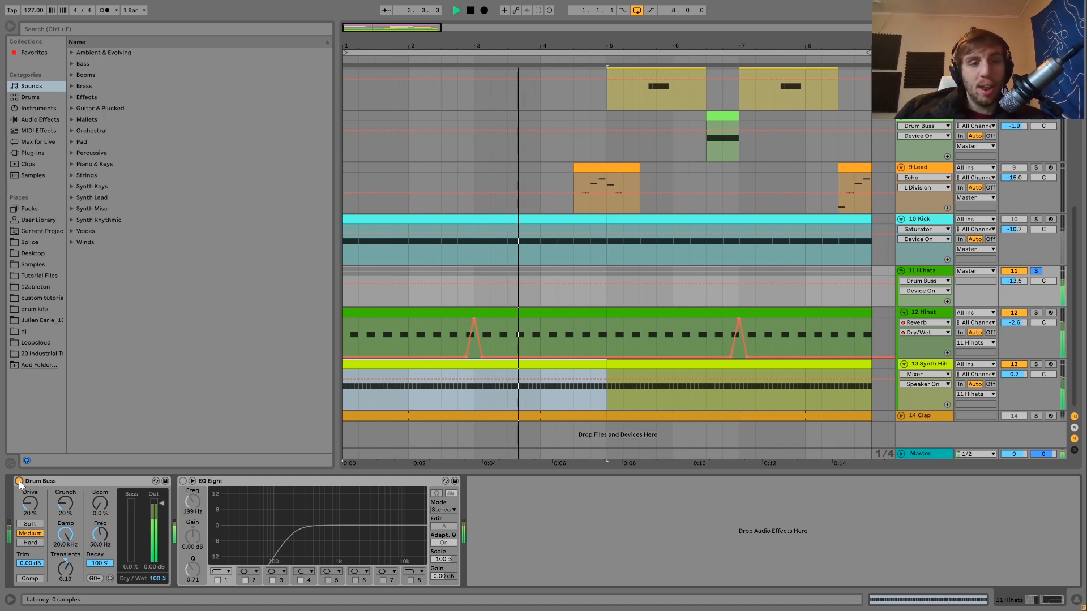
{"action": "left_click", "coordinate": [183, 480]}
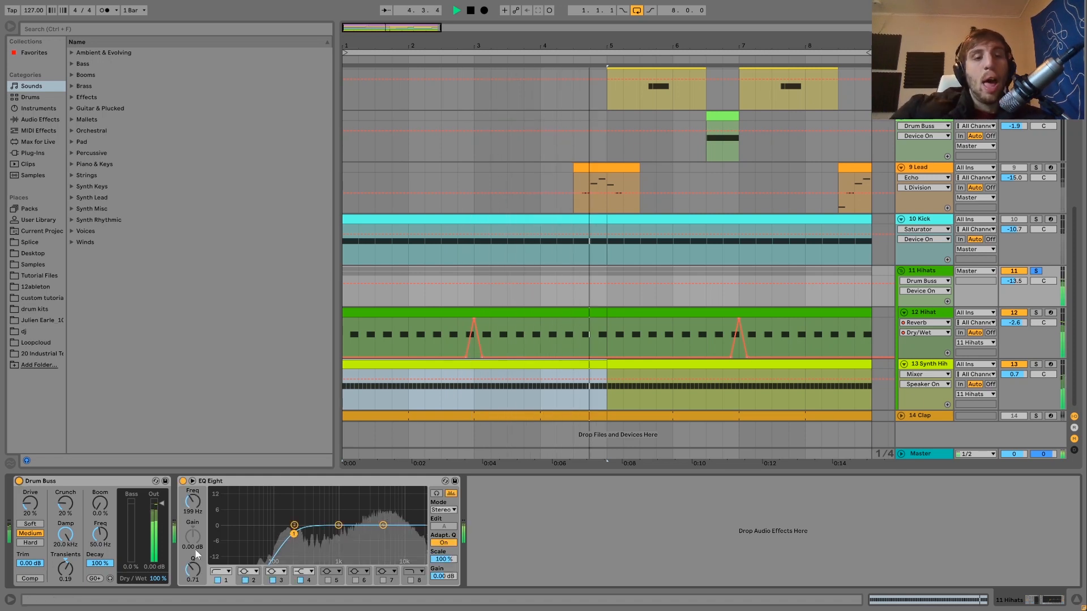
{"action": "key", "text": "space"}
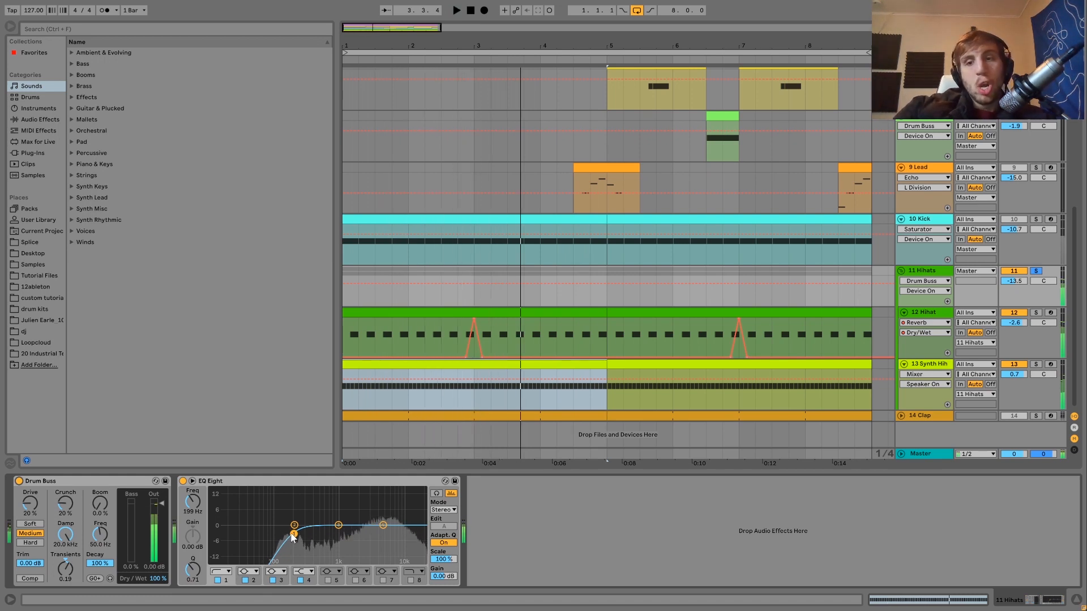
{"action": "key", "text": "space"}
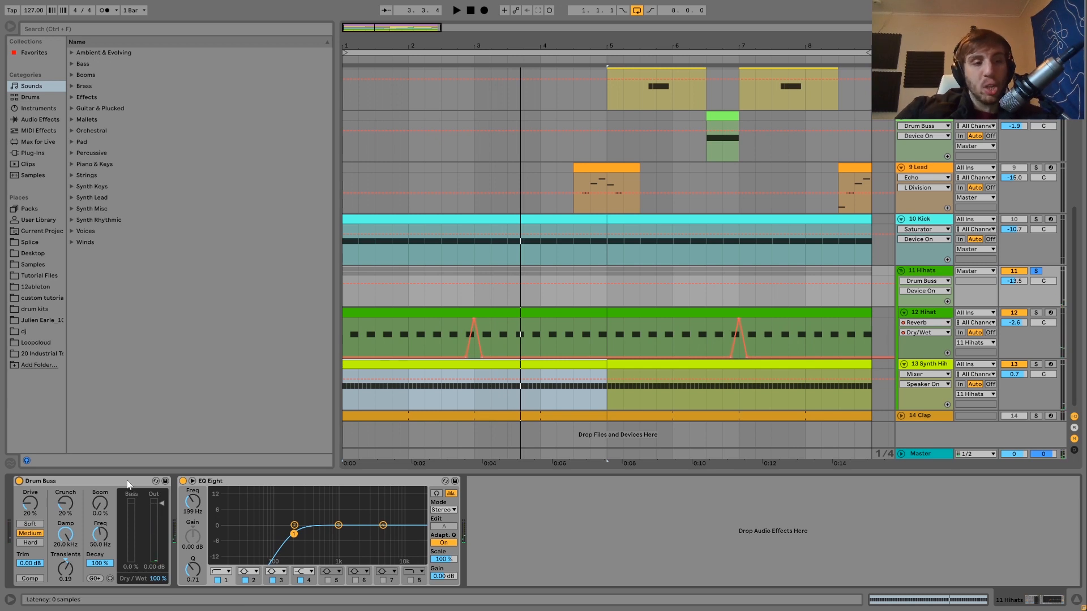
{"action": "left_click", "coordinate": [128, 483]}
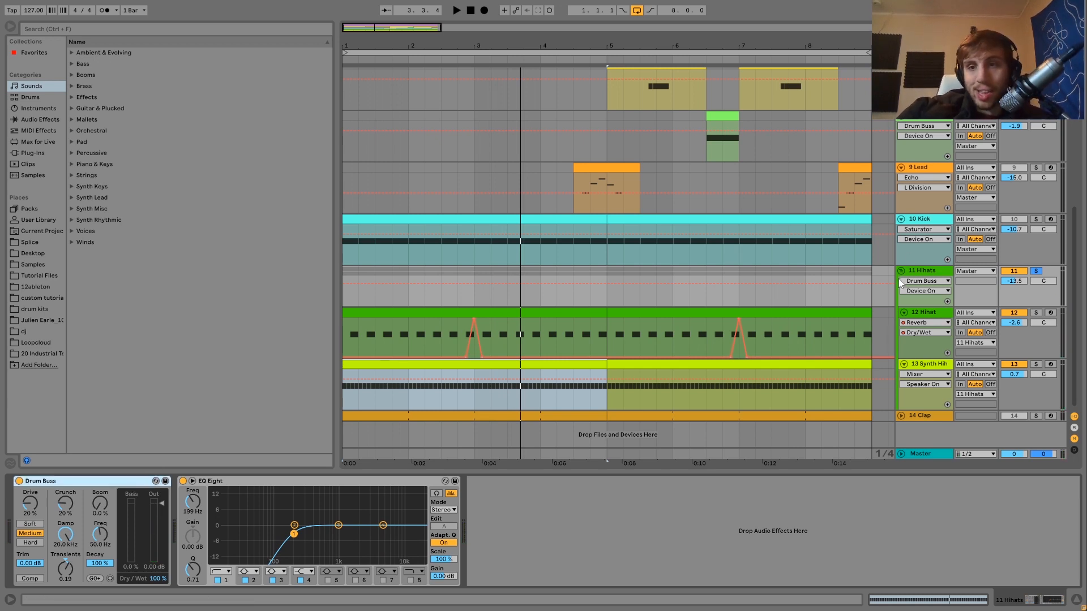
- Solo and unfold the Clap track, show its devices and play it
{"action": "left_click", "coordinate": [1034, 416]}
{"action": "double_click", "coordinate": [922, 416]}
{"action": "key", "text": "space"}
{"action": "scroll", "coordinate": [922, 416], "scroll_direction": "down", "scroll_amount": 2}
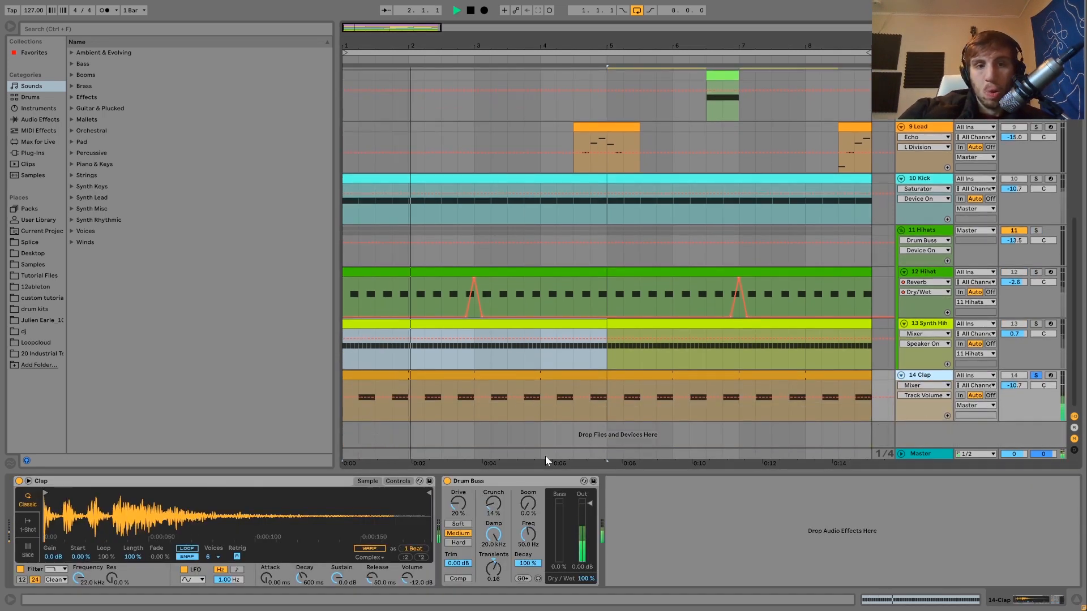
{"action": "key", "text": "Down"}
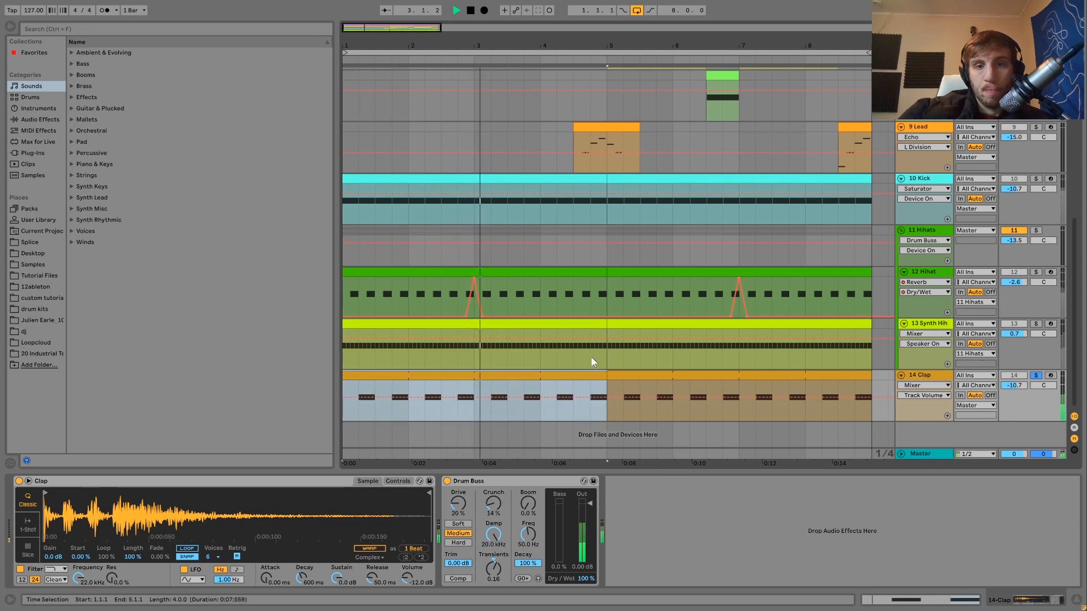
- Select the Clap track's whole clip and replay the soloed track from the start
{"action": "left_click", "coordinate": [636, 375]}
{"action": "key", "text": "space"}
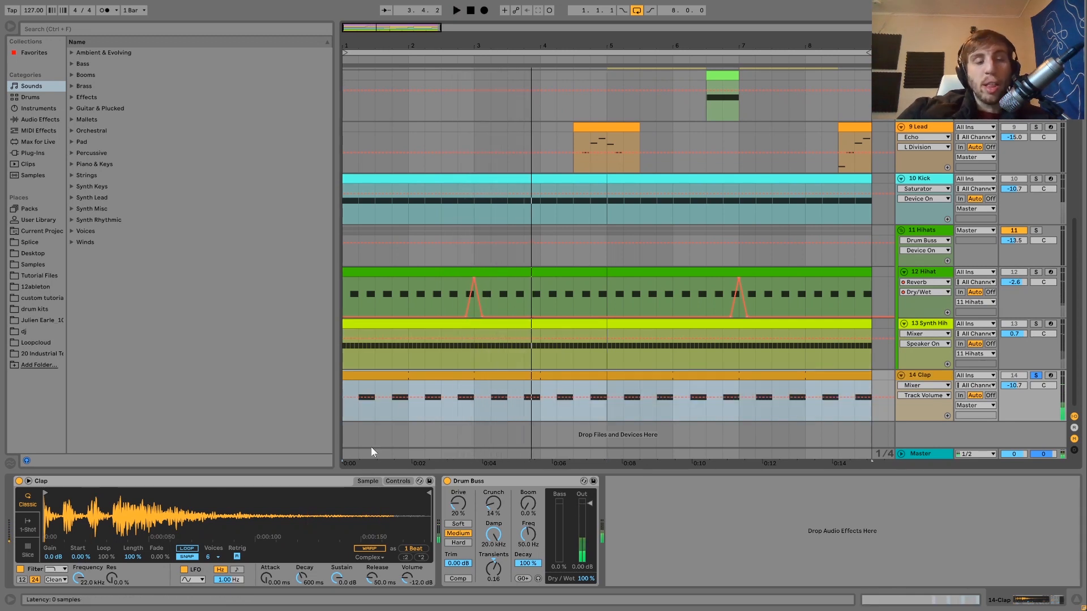
{"action": "left_click", "coordinate": [396, 375]}
{"action": "key", "text": "space"}
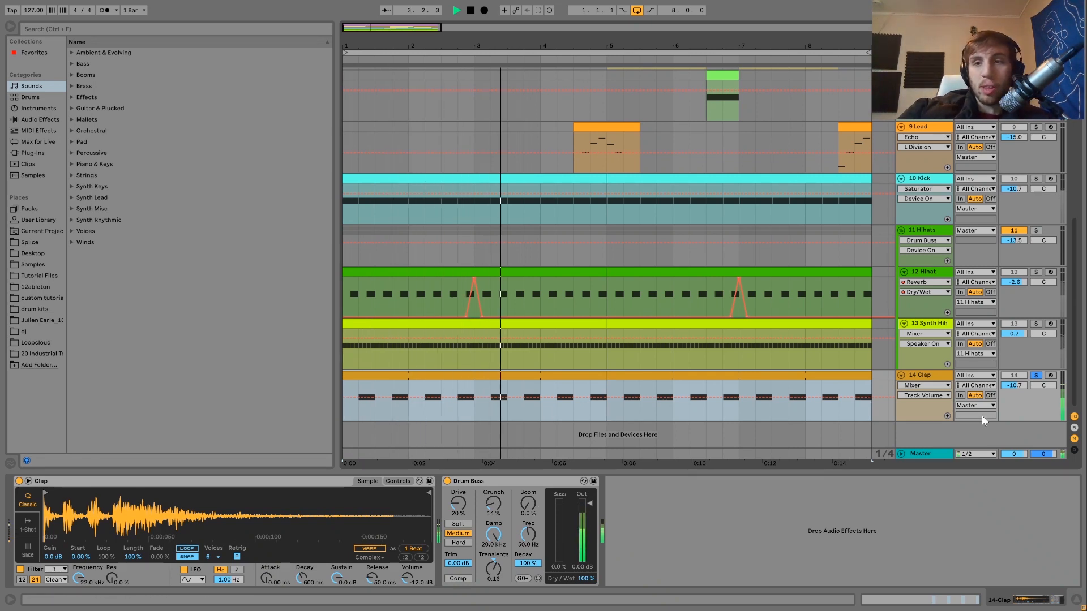
- Compare the Clap in the full mix with the Clap and Kick soloed together, then return to the full mix
{"action": "left_click", "coordinate": [1035, 376]}
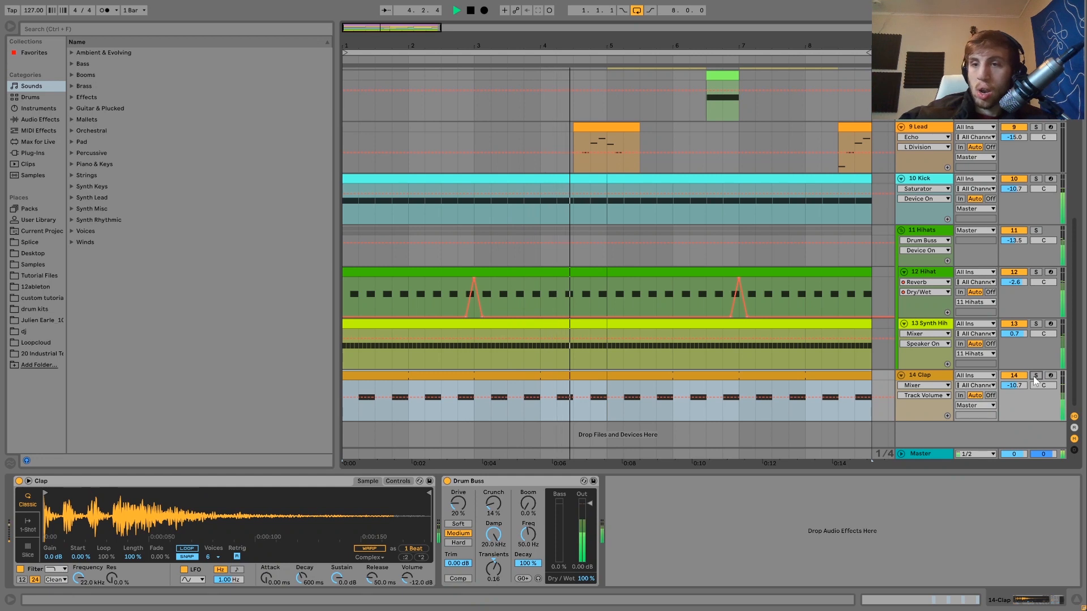
{"action": "left_click", "coordinate": [1036, 376]}
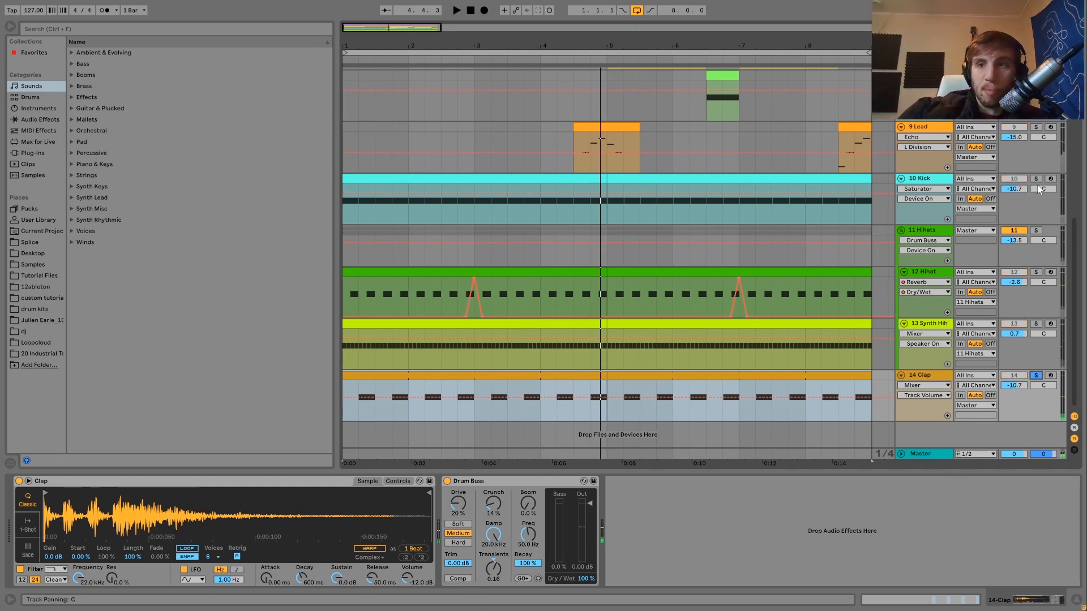
{"action": "key", "text": "space"}
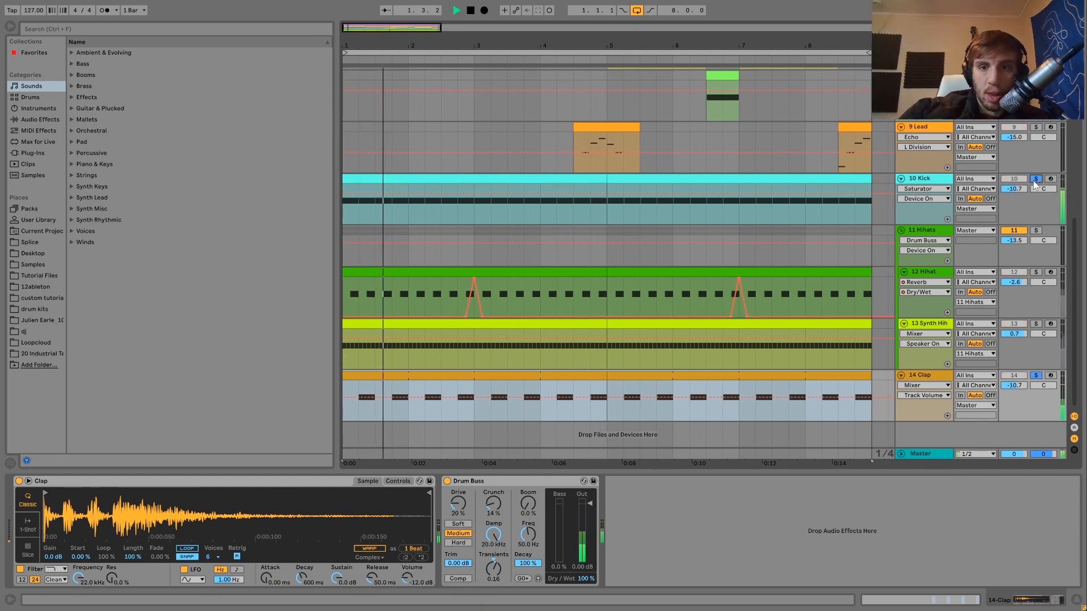
{"action": "left_click", "coordinate": [1035, 179]}
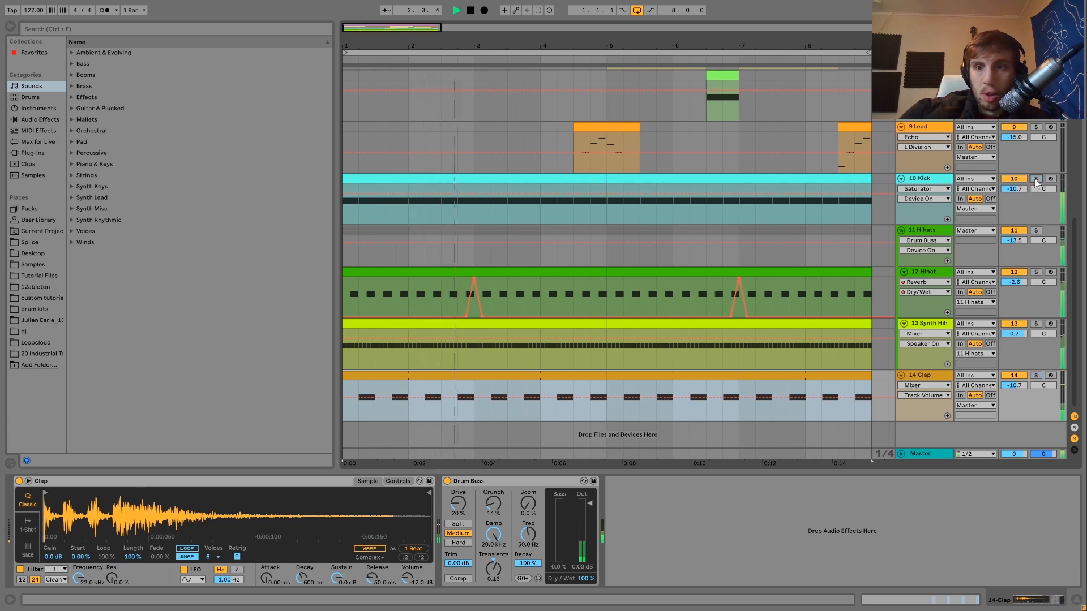
- Select the Clap track and play the full mix from the start again, stopping it after a few bars
{"action": "left_click", "coordinate": [926, 376]}
{"action": "key", "text": "space"}
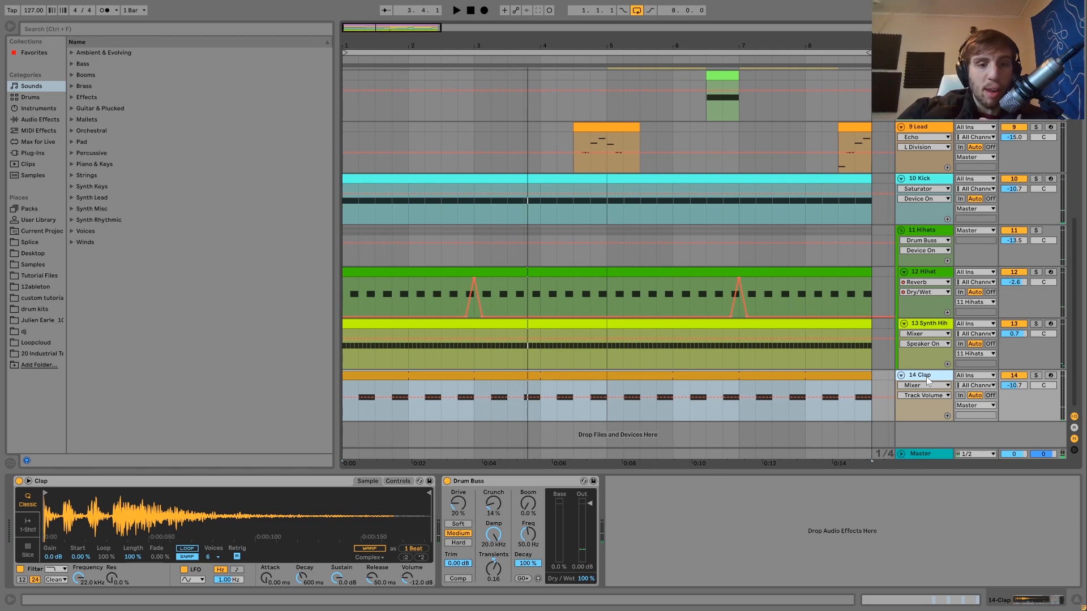
{"action": "key", "text": "space"}
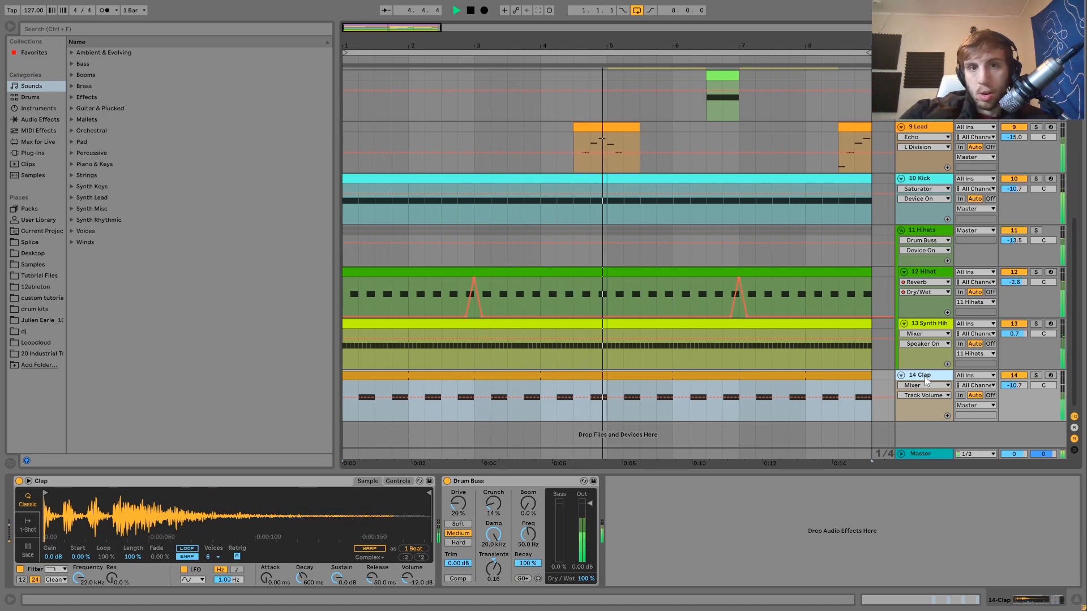
{"action": "key", "text": "space"}
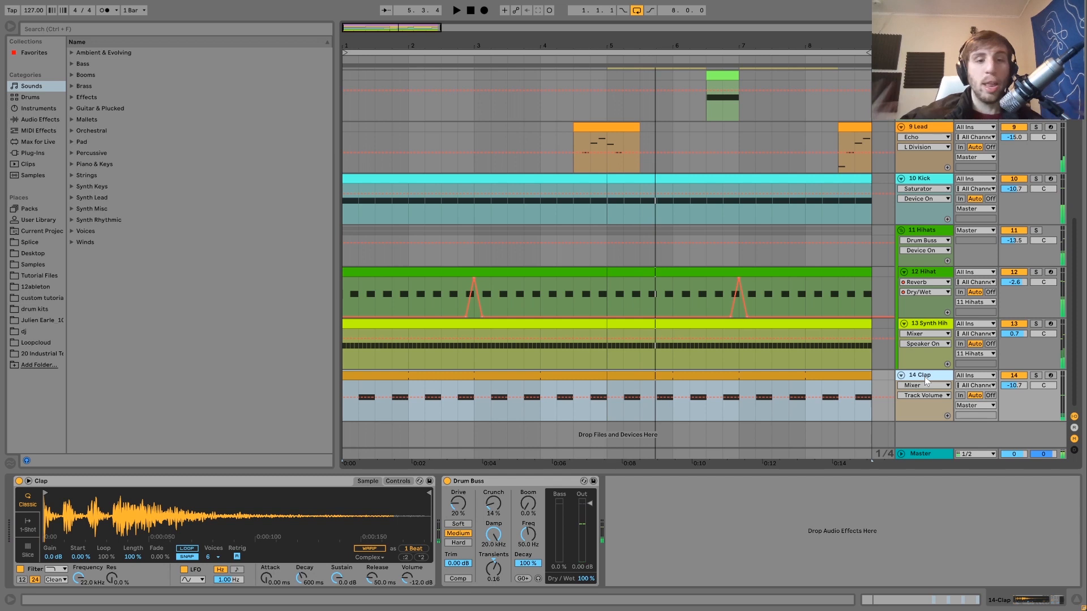